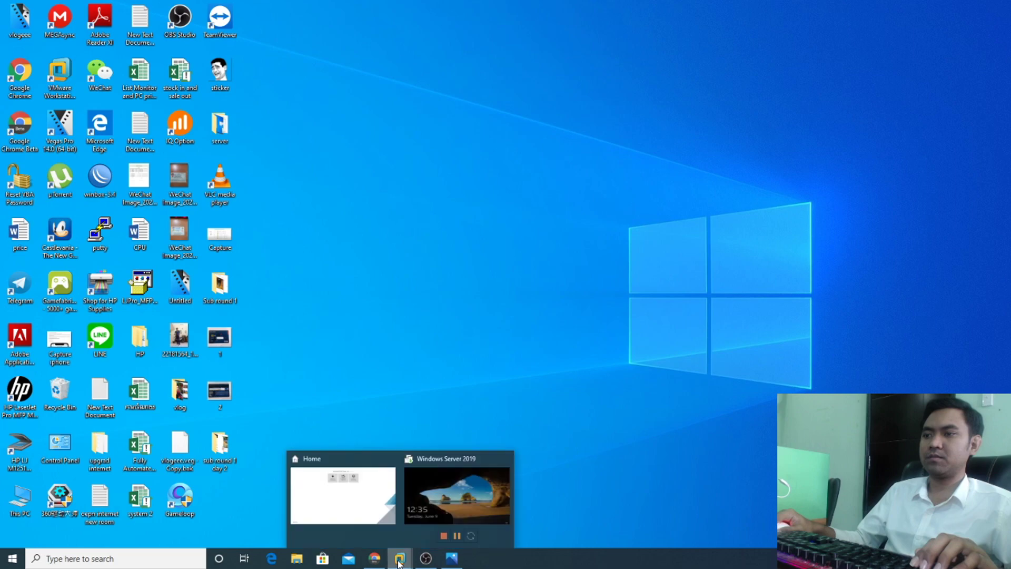
Step: Bring the Windows Server 2019 virtual machine in VMware Workstation to full screen
click(447, 498)
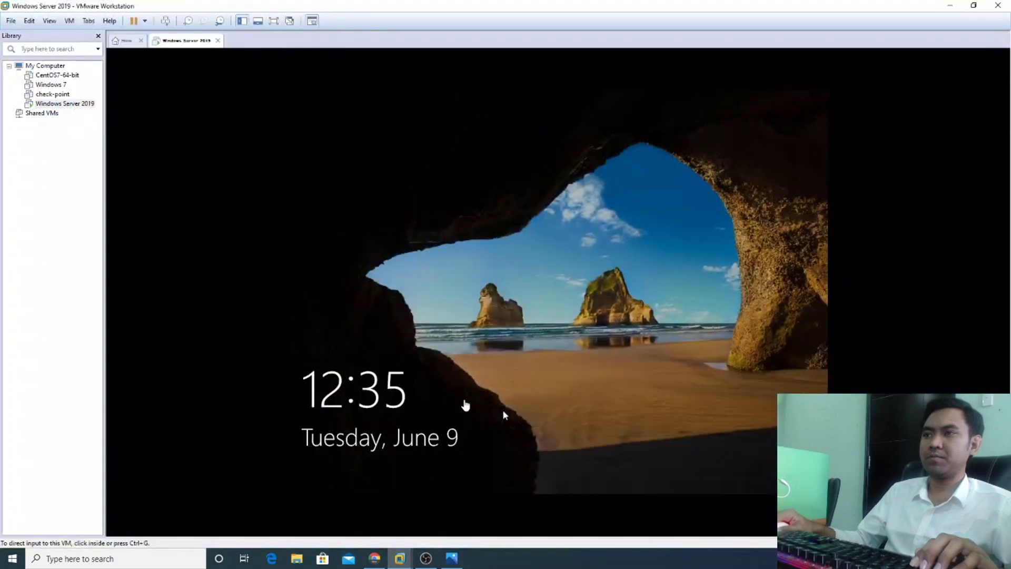
Step: Sign in as domain administrator, re-entering the administrator password after the first attempt is rejected
click(506, 282)
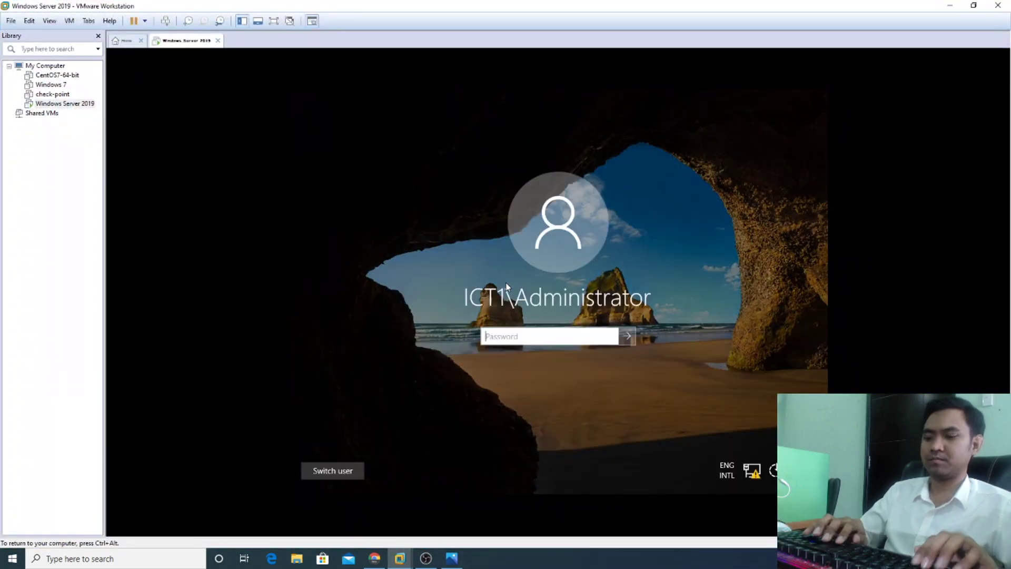
text(P@ssw0)
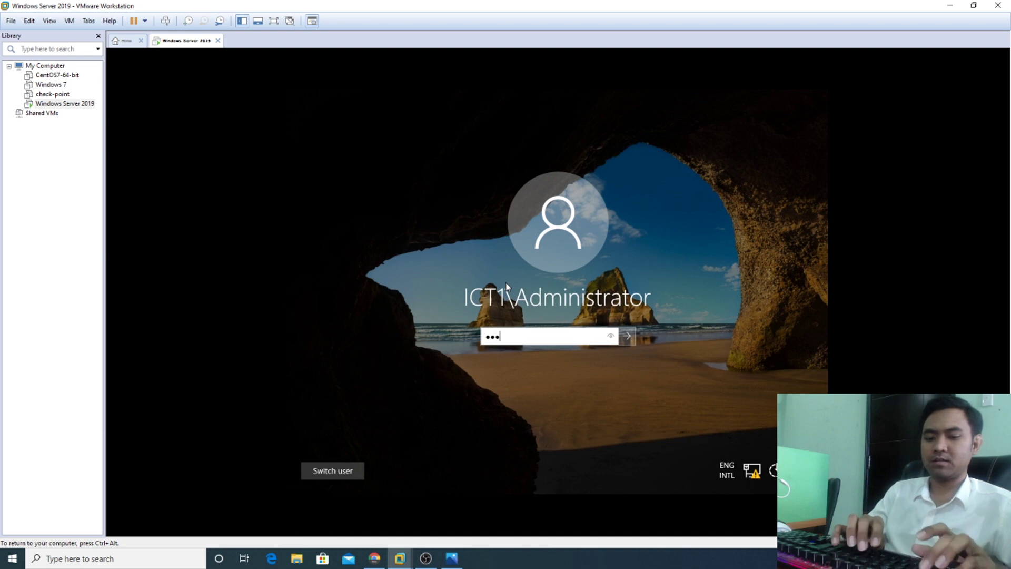
text(rd123)
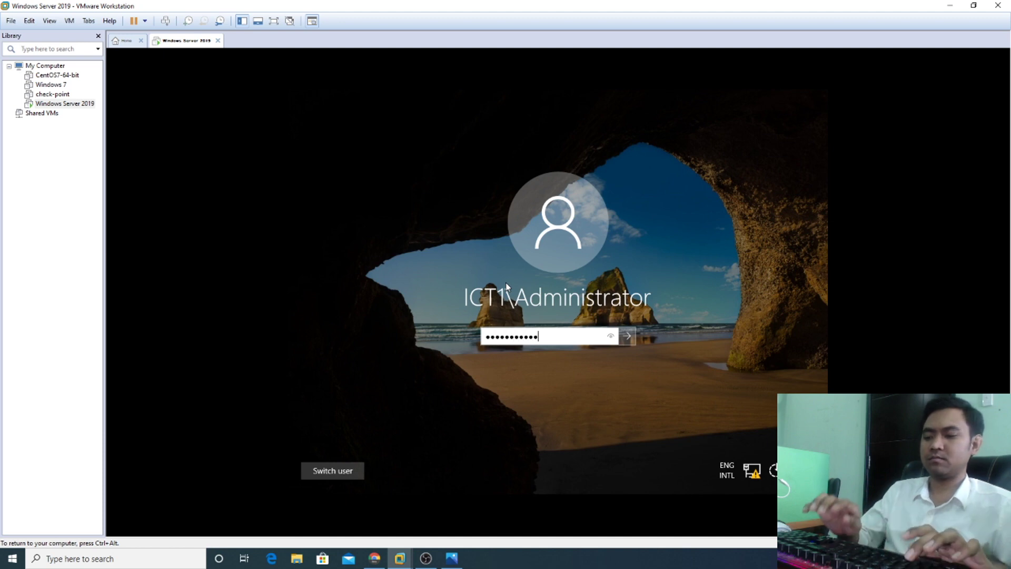
key(Return)
click(572, 356)
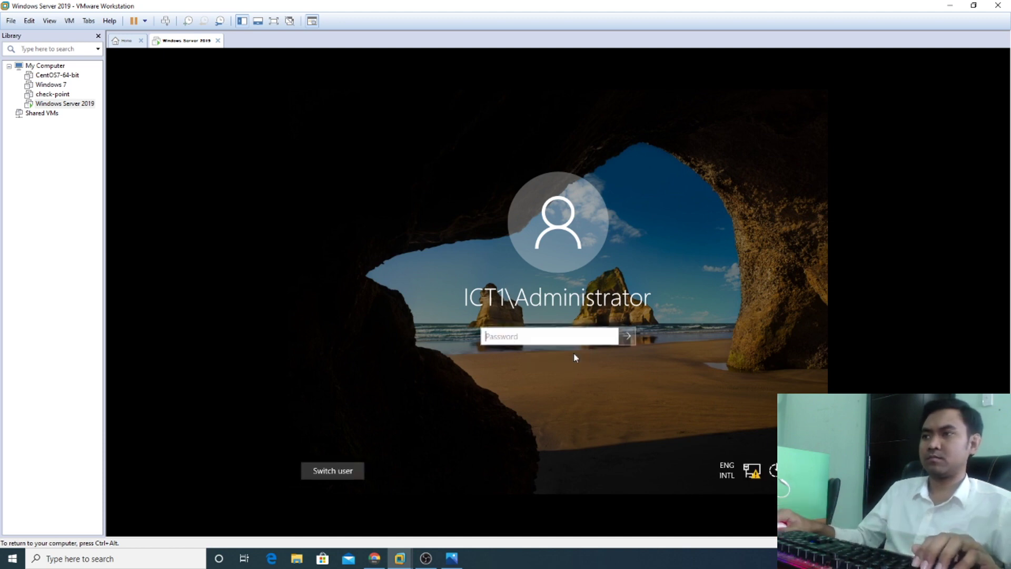
text(P@ssw0rd)
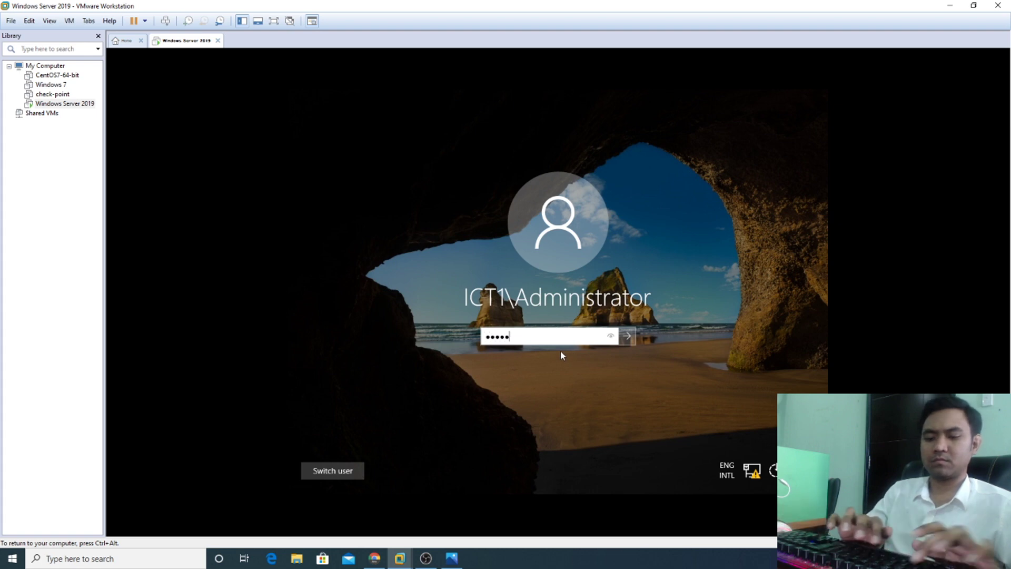
text(123)
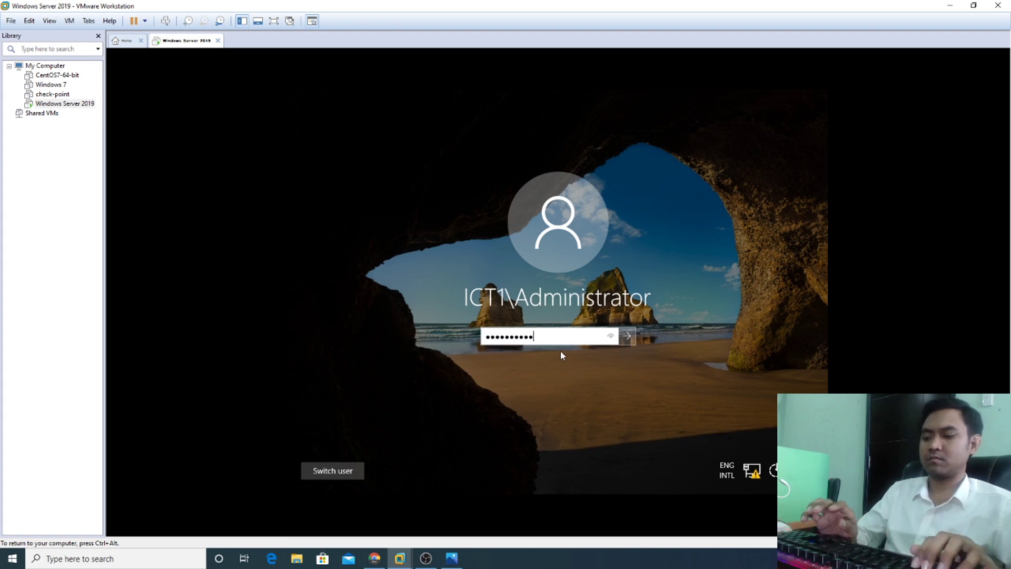
key(Return)
right_click(477, 193)
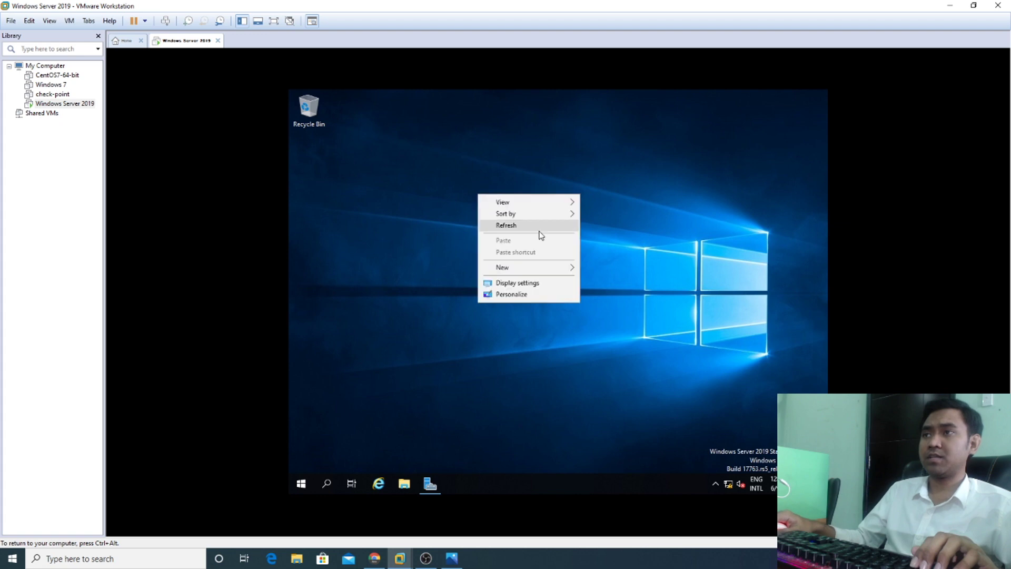
Step: Refresh the server desktop several times from its context menu
click(538, 225)
right_click(514, 221)
click(537, 252)
right_click(506, 225)
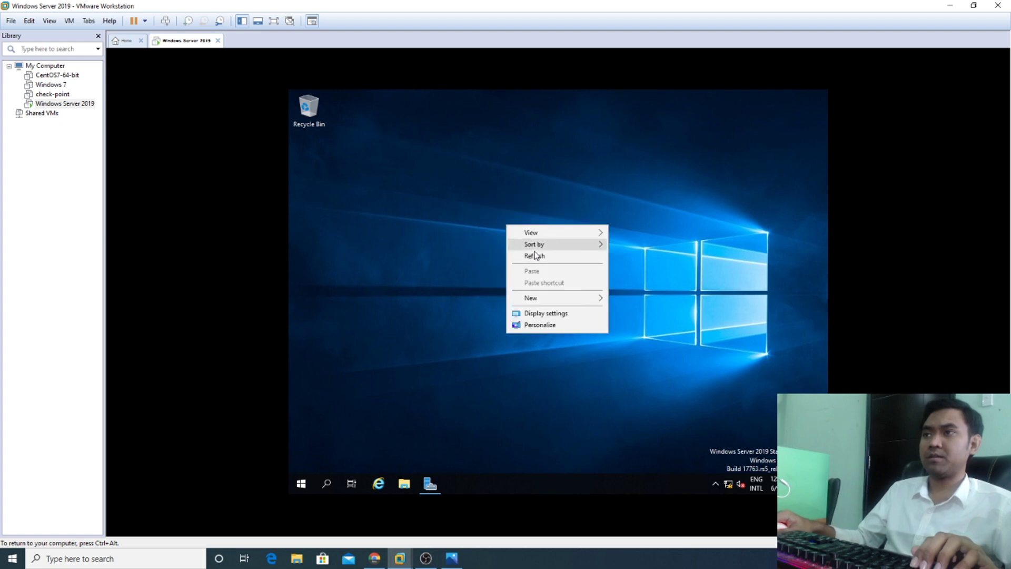
click(535, 255)
right_click(516, 237)
click(539, 268)
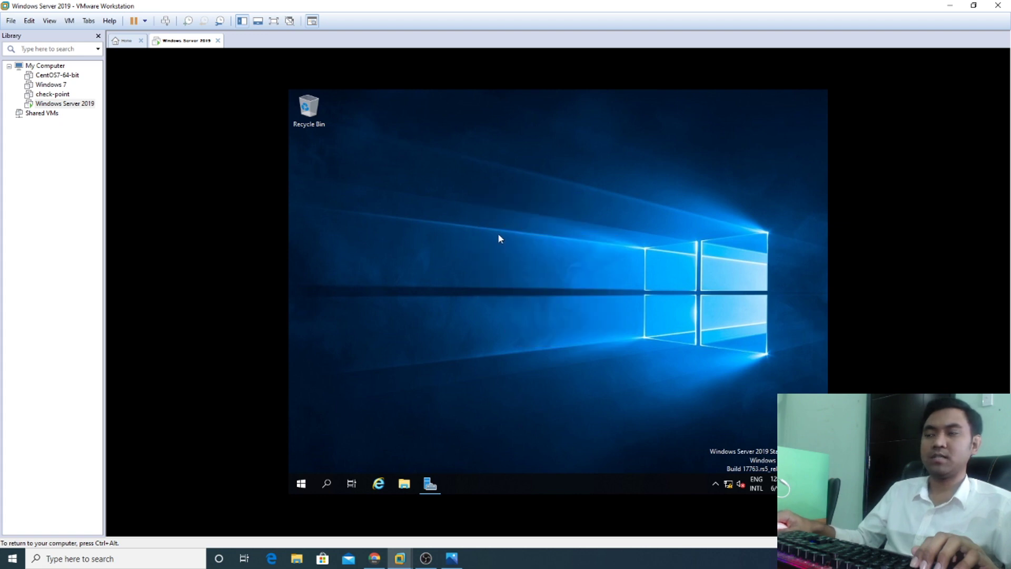
right_click(499, 235)
click(528, 264)
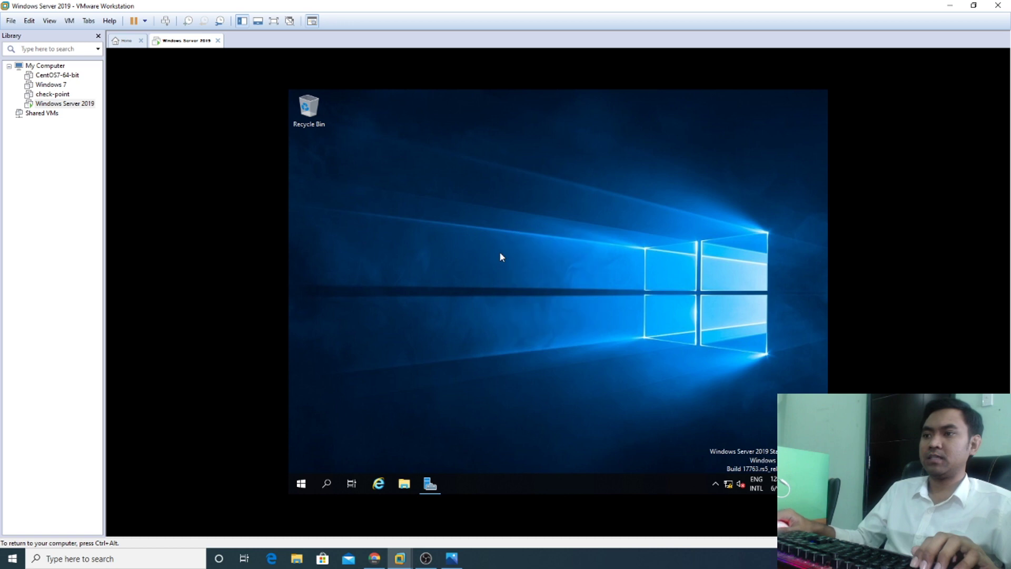
Step: Launch Active Directory Users and Computers from Server Manager's Tools menu, then close Server Manager
click(437, 491)
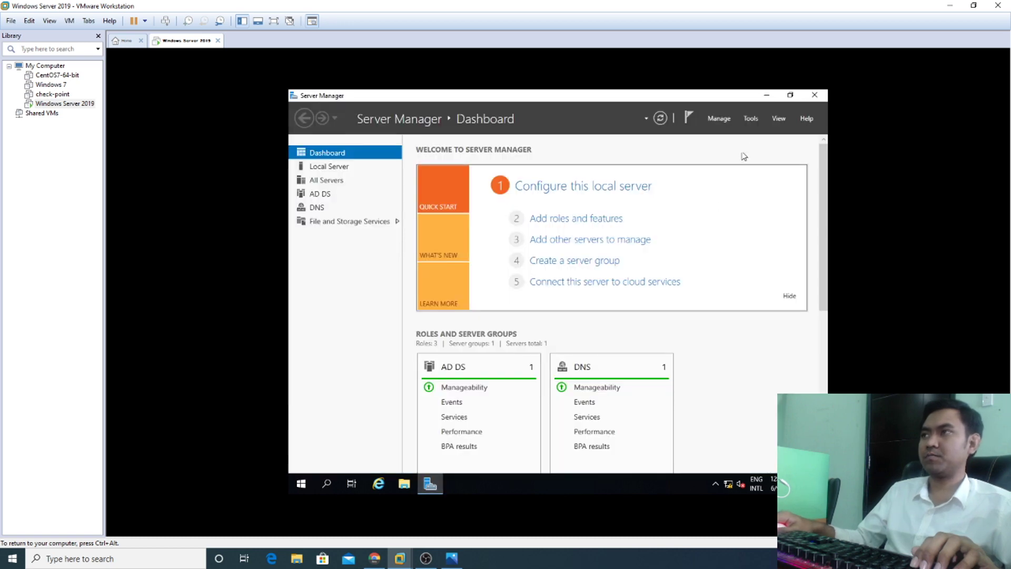
click(750, 120)
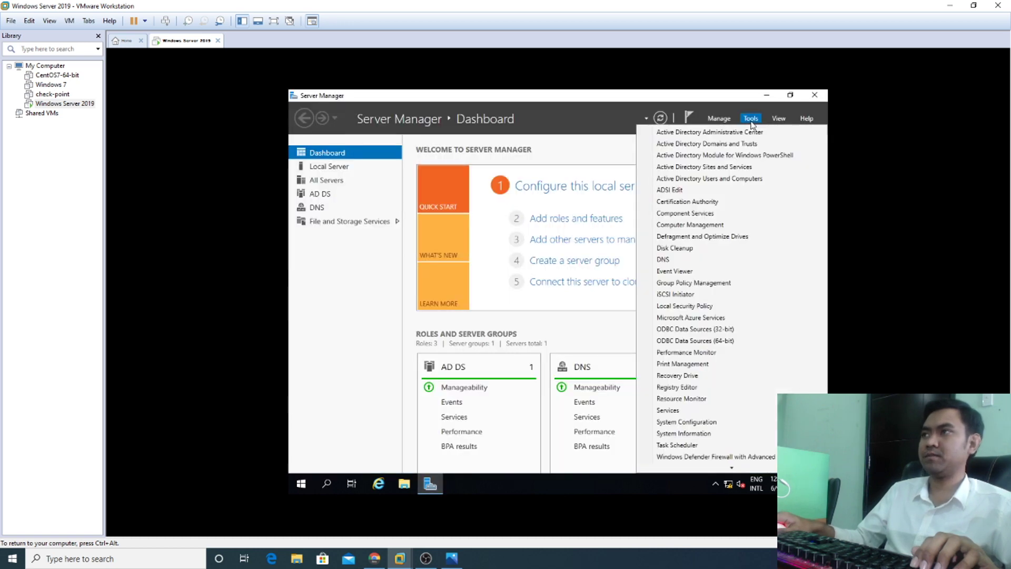
click(715, 179)
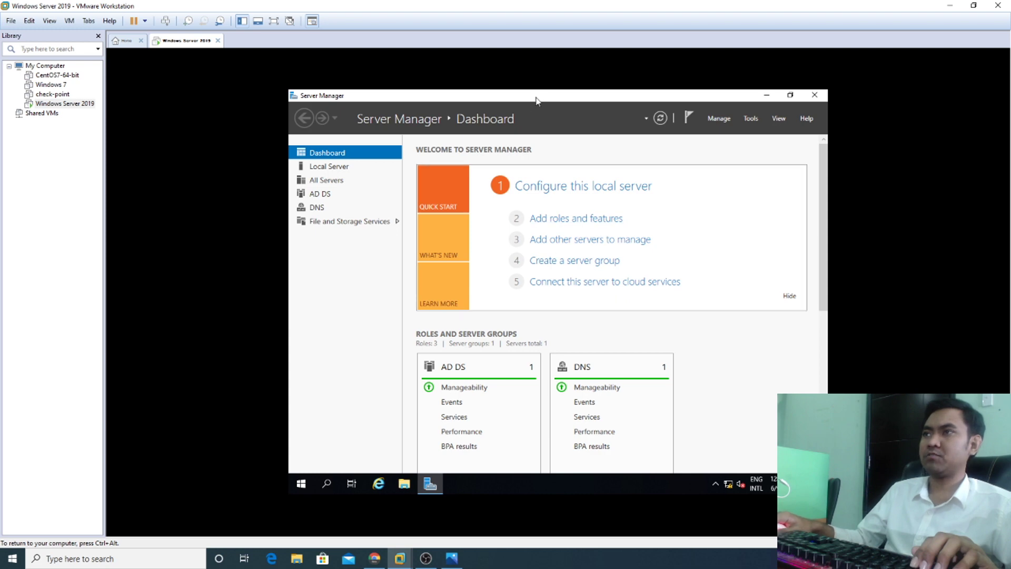
drag(538, 100, 578, 149)
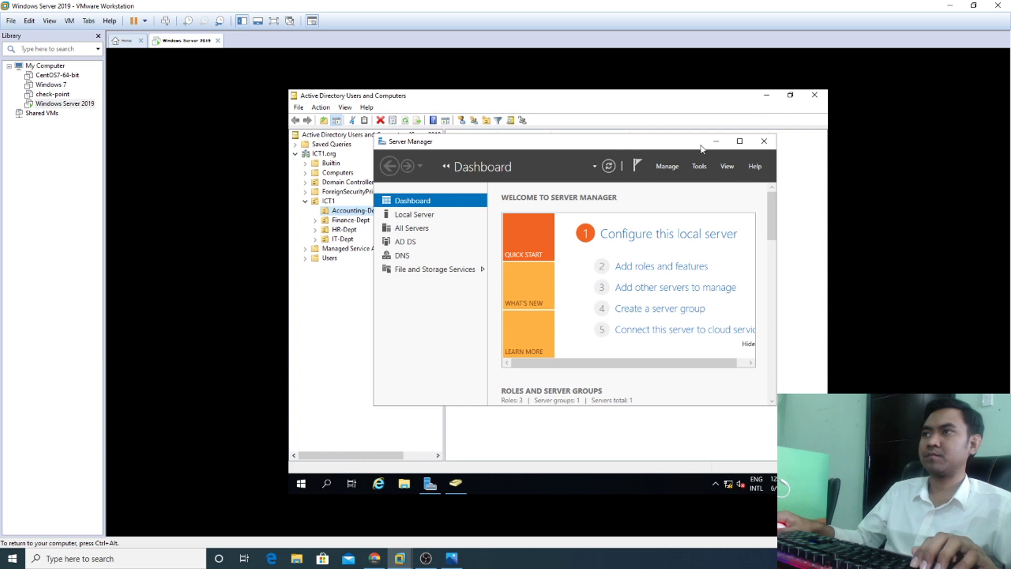
click(768, 141)
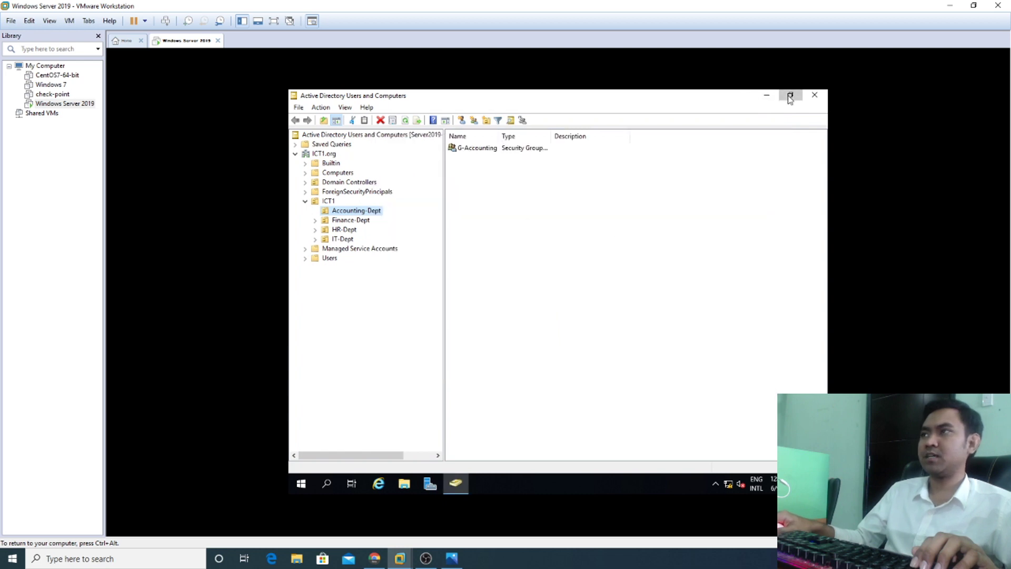
click(791, 96)
click(700, 146)
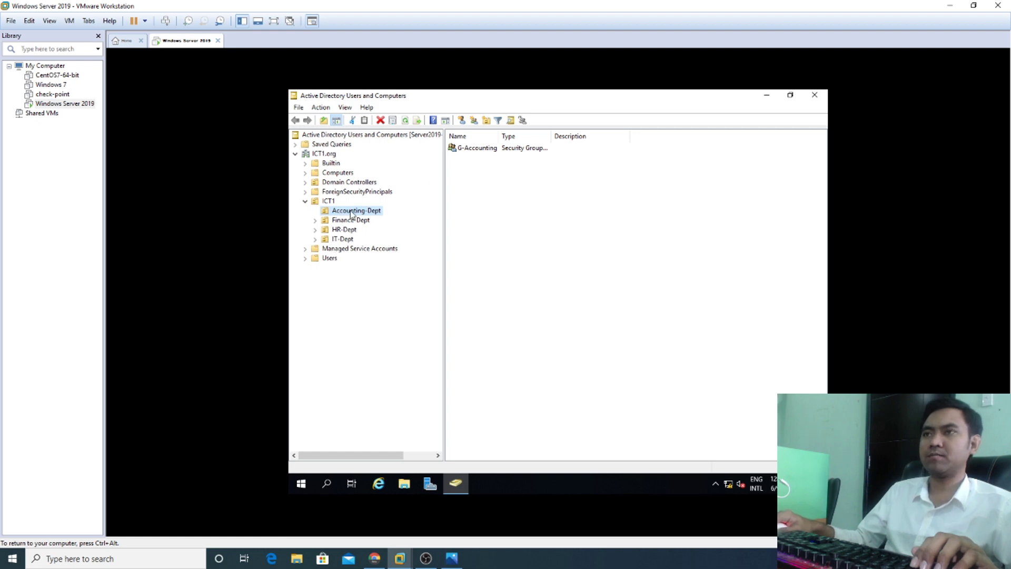
click(496, 154)
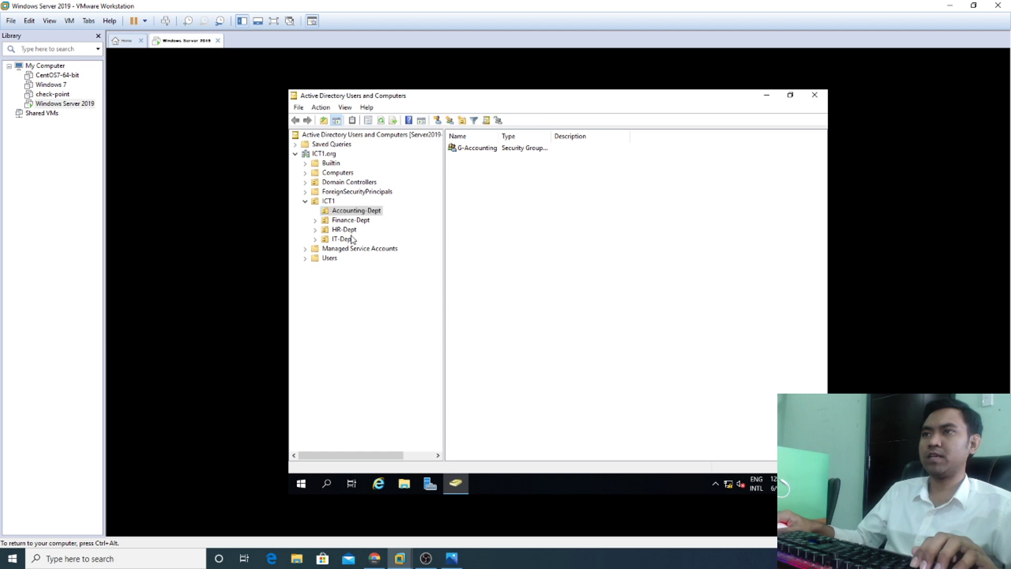
click(362, 222)
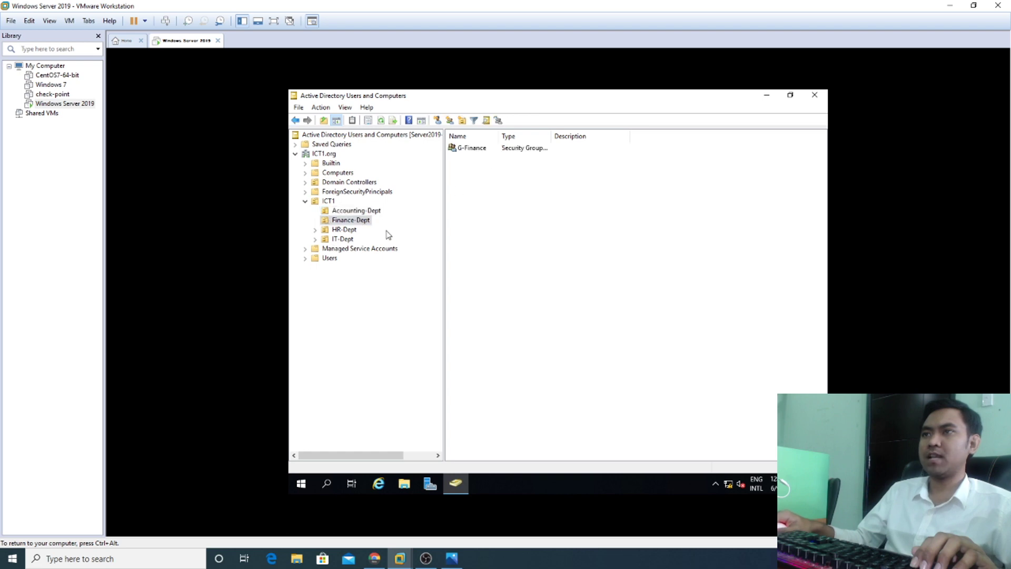
click(349, 230)
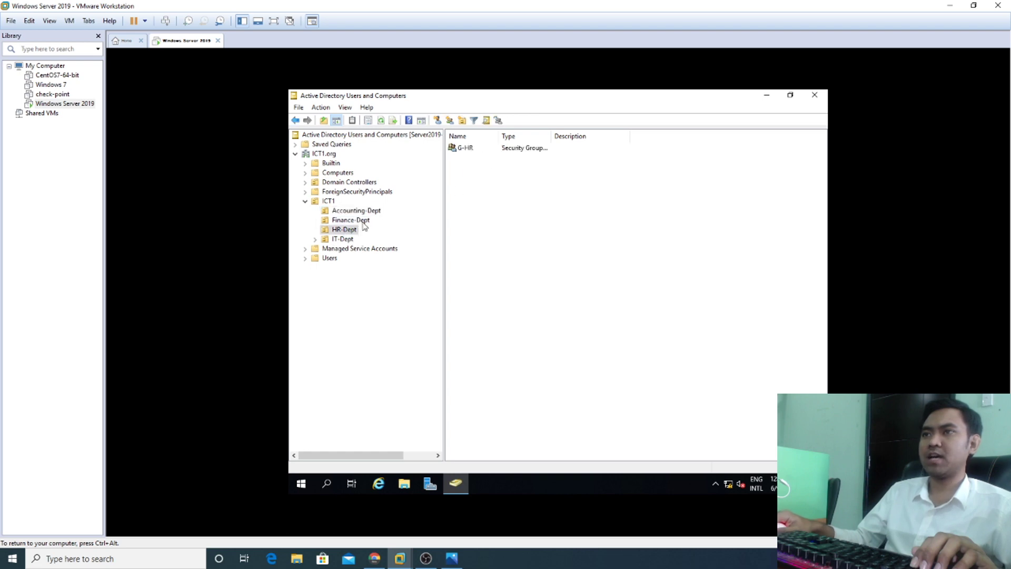
click(343, 240)
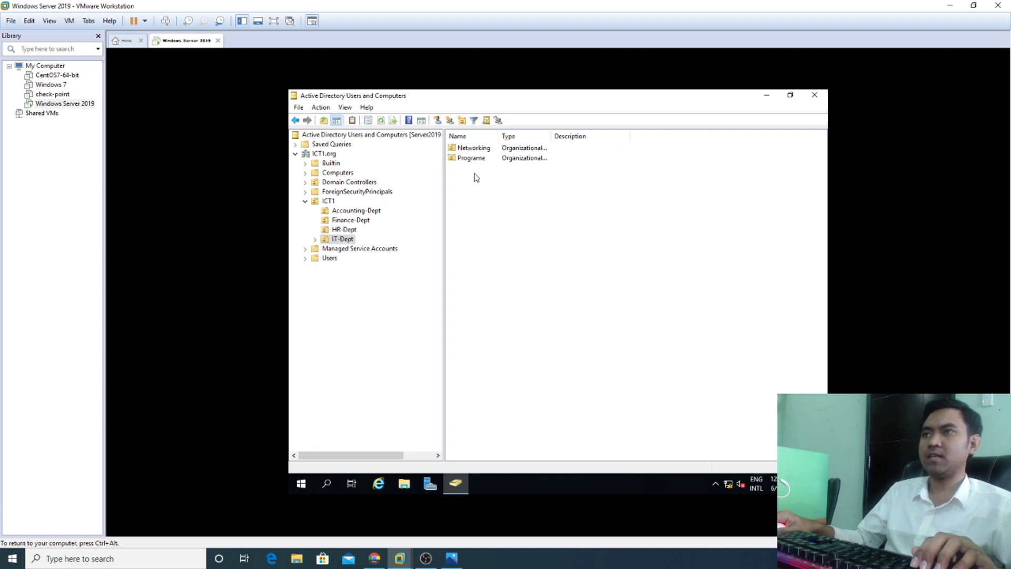
click(377, 211)
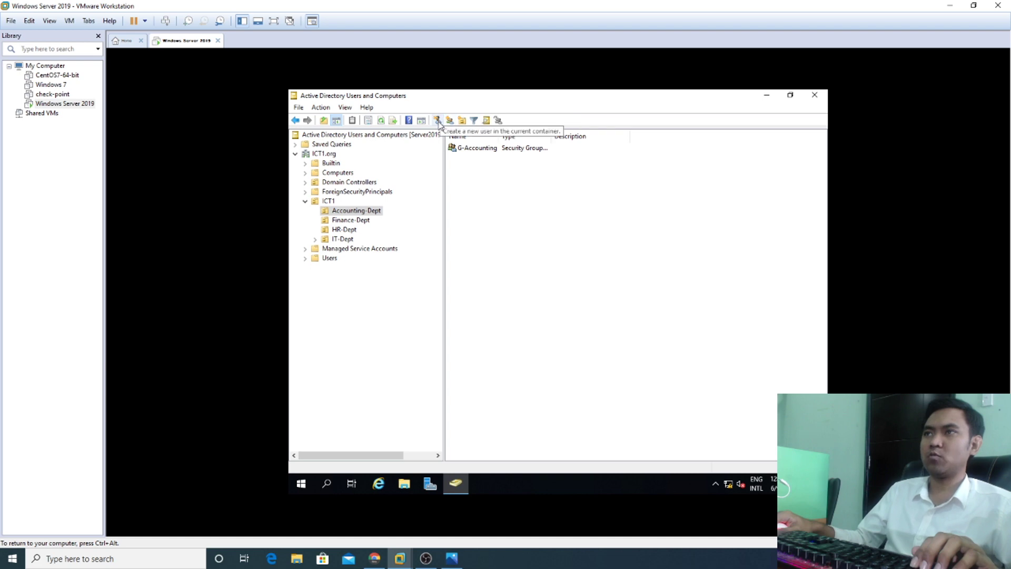
Step: Start creating a new user in the Accounting-Dept OU via New > User
right_click(485, 187)
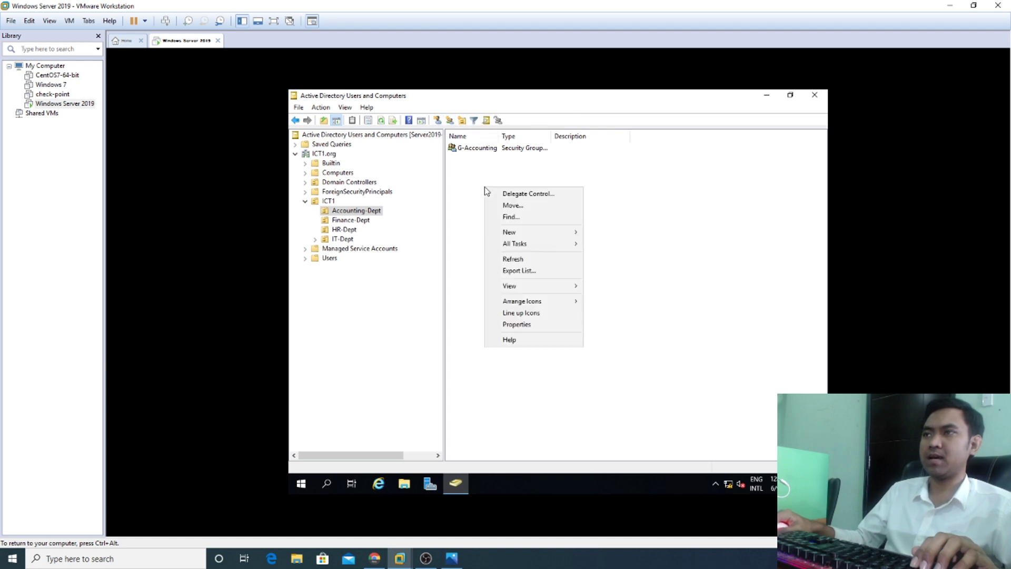
mouse_move(541, 232)
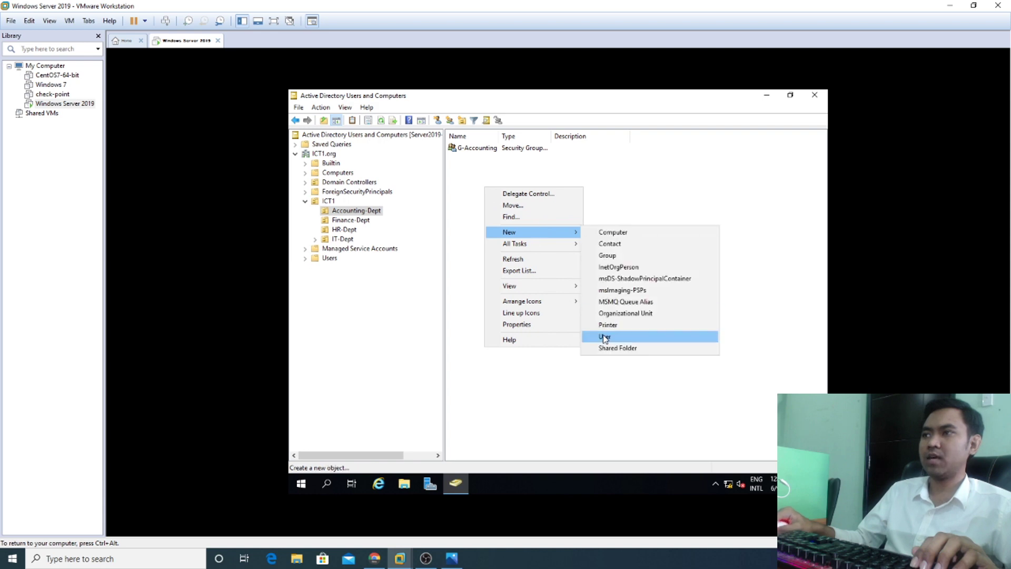
click(609, 191)
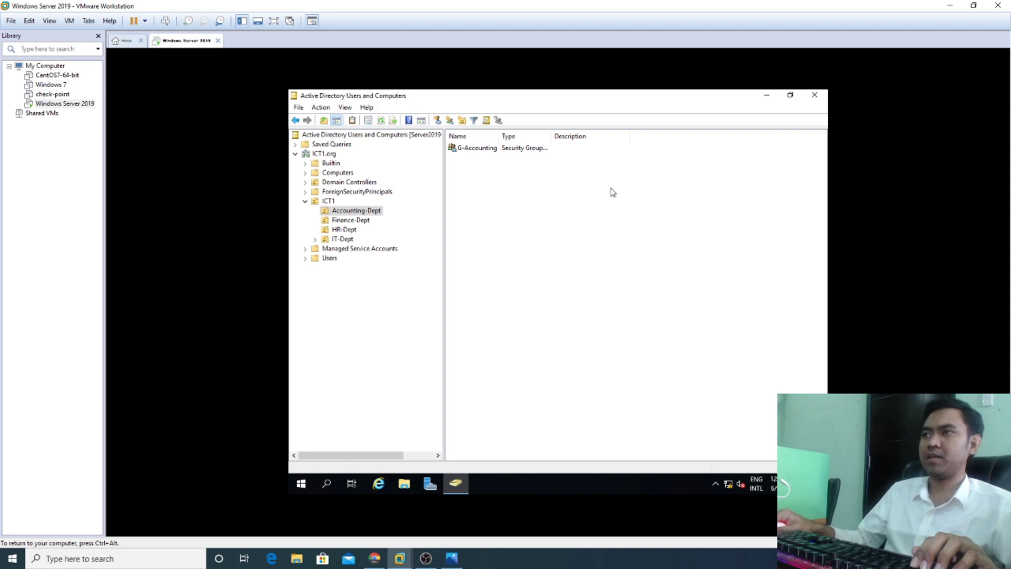
right_click(483, 175)
mouse_move(535, 224)
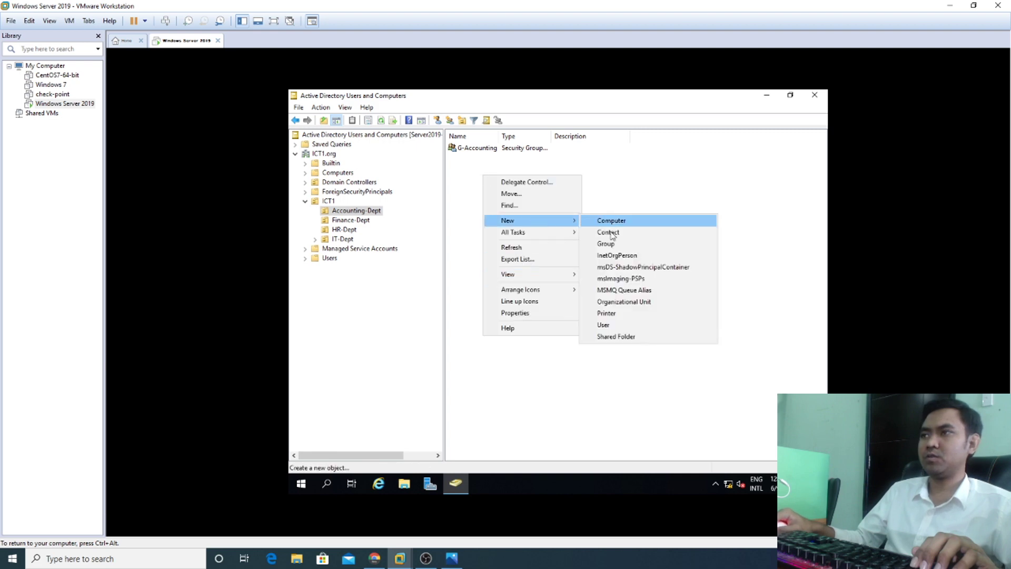
click(606, 325)
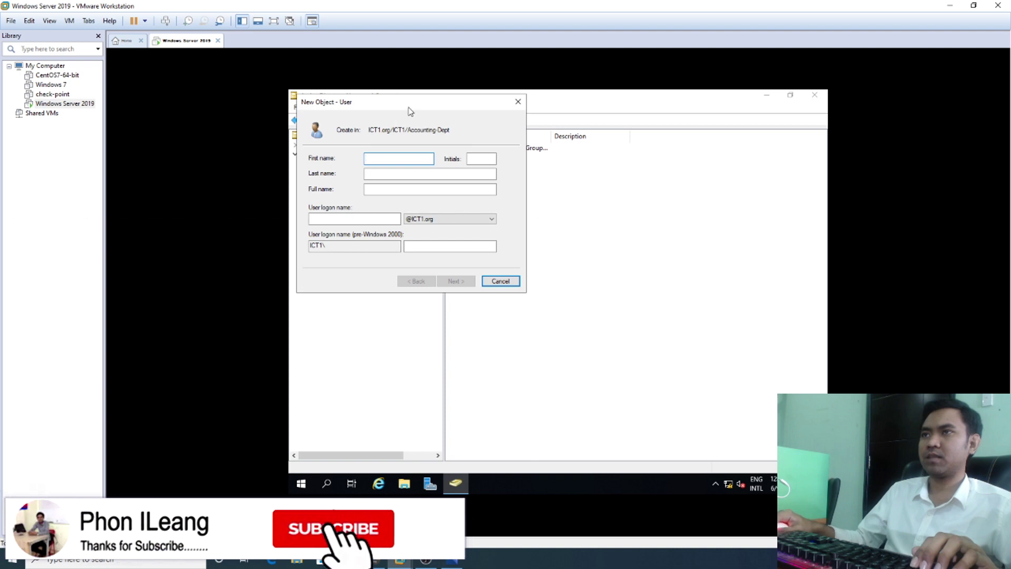
drag(409, 109, 606, 189)
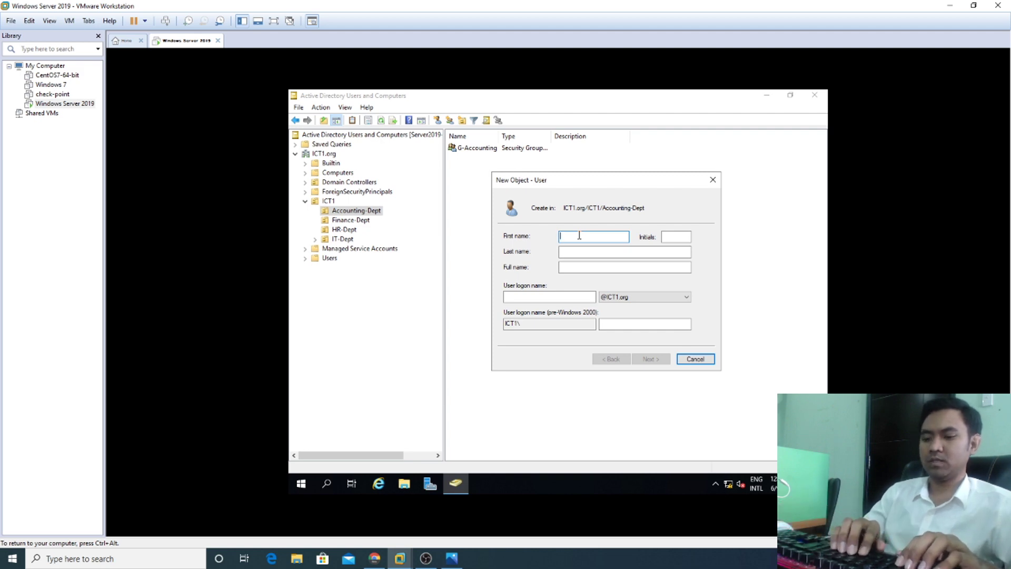
Step: Name the user UserAcc with logon name UserAcc and continue to the password page
text(UserAcc)
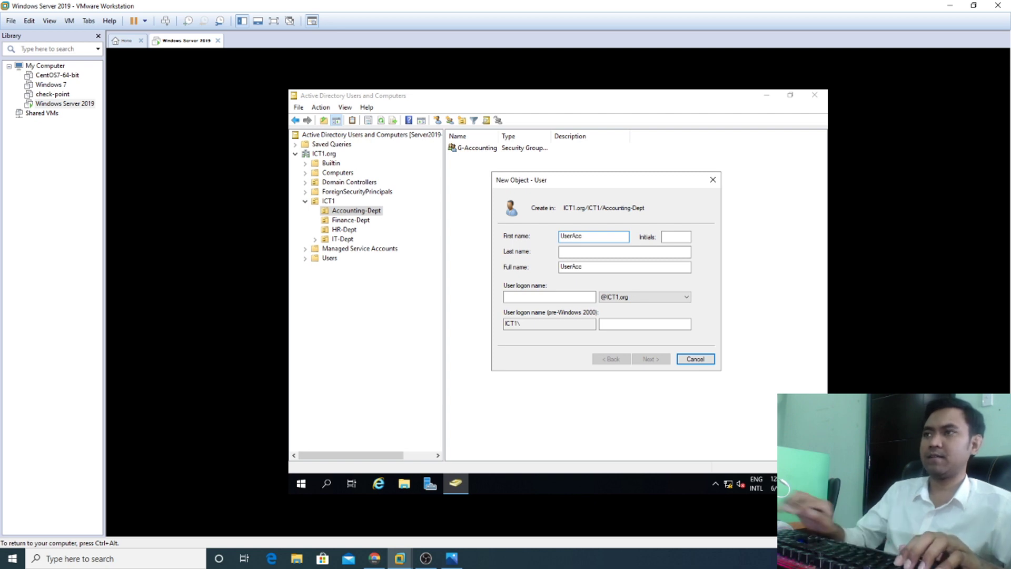
click(550, 296)
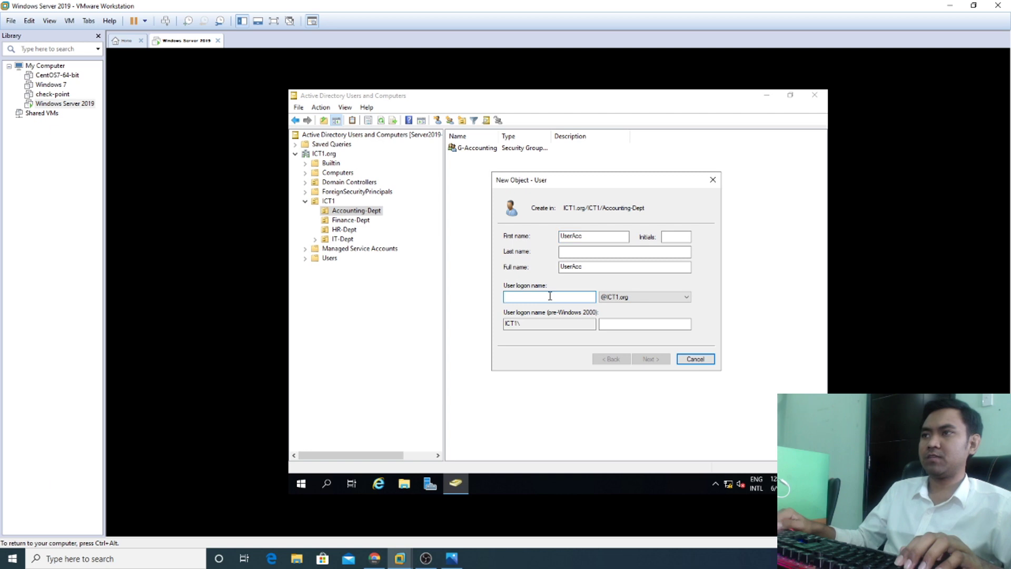
text(UserA)
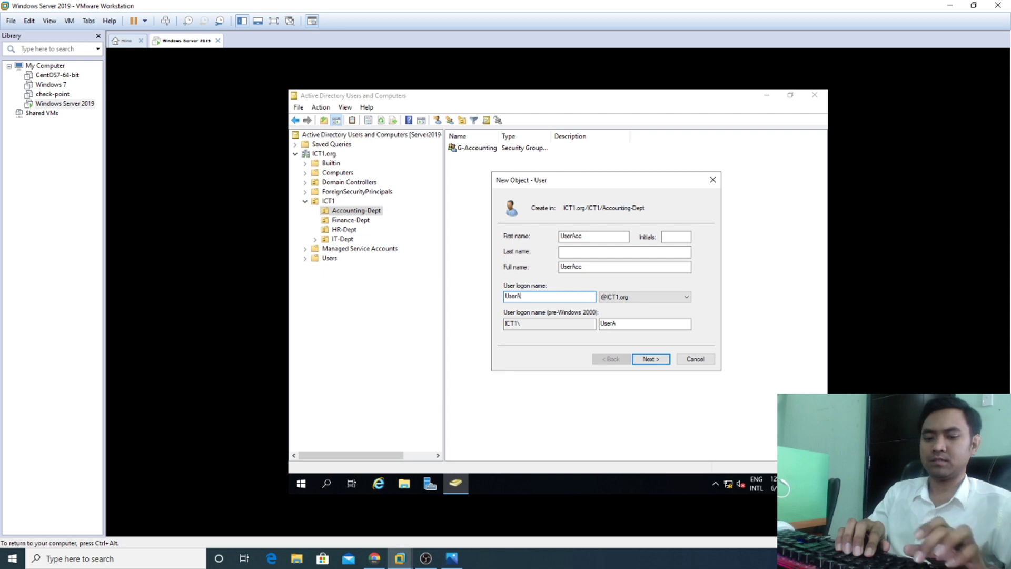
text(cc)
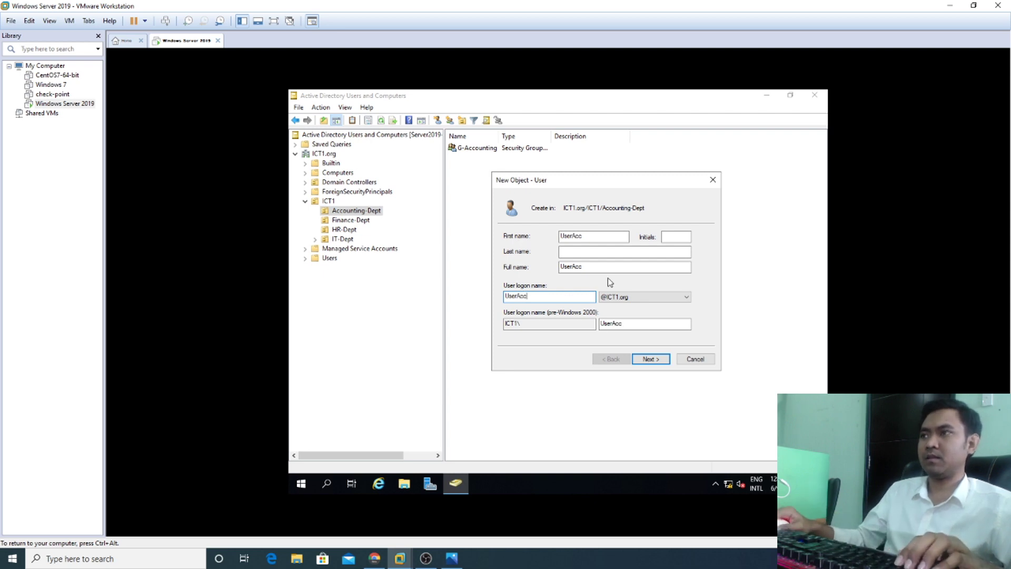
click(651, 360)
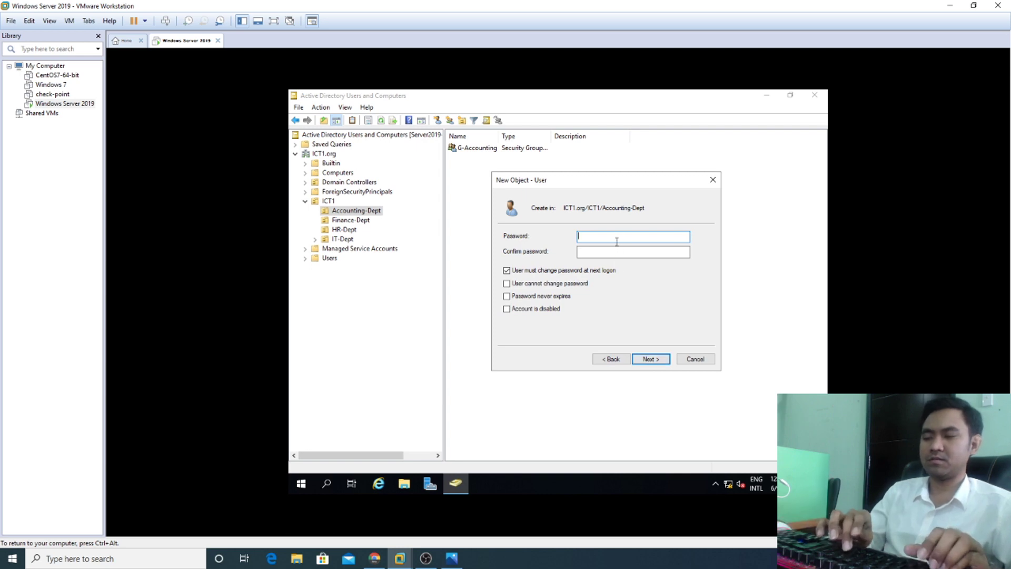
Step: Set and confirm UserAcc's password, make it unchangeable and never expiring, and finish the wizard
text(P@)
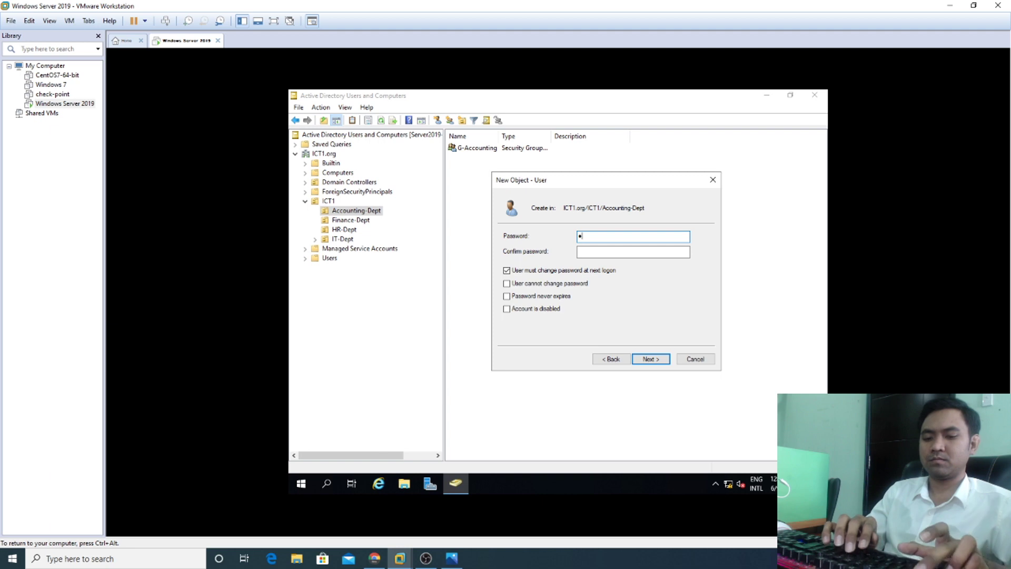
text(ssw)
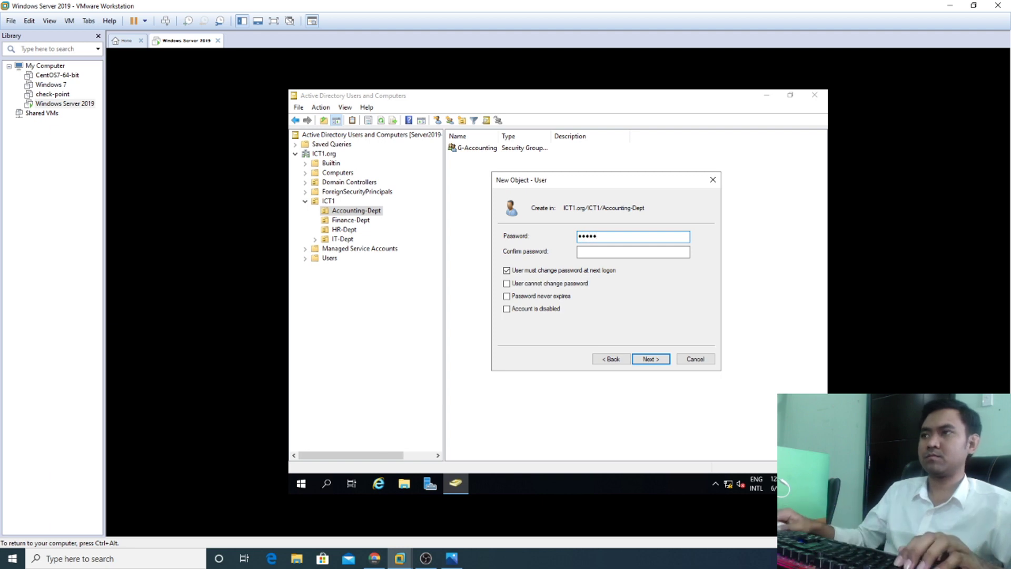
click(651, 253)
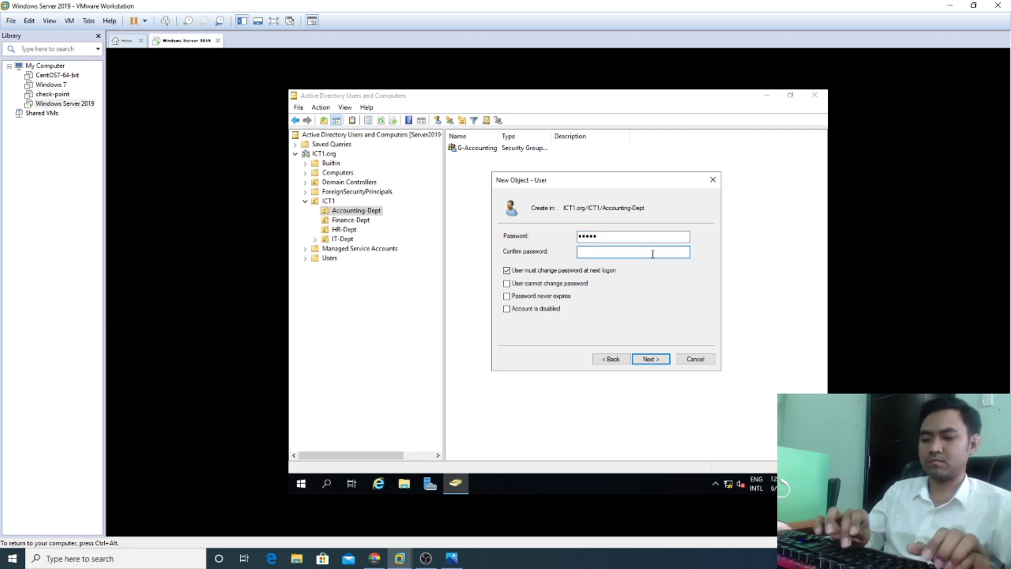
text(P@ssw)
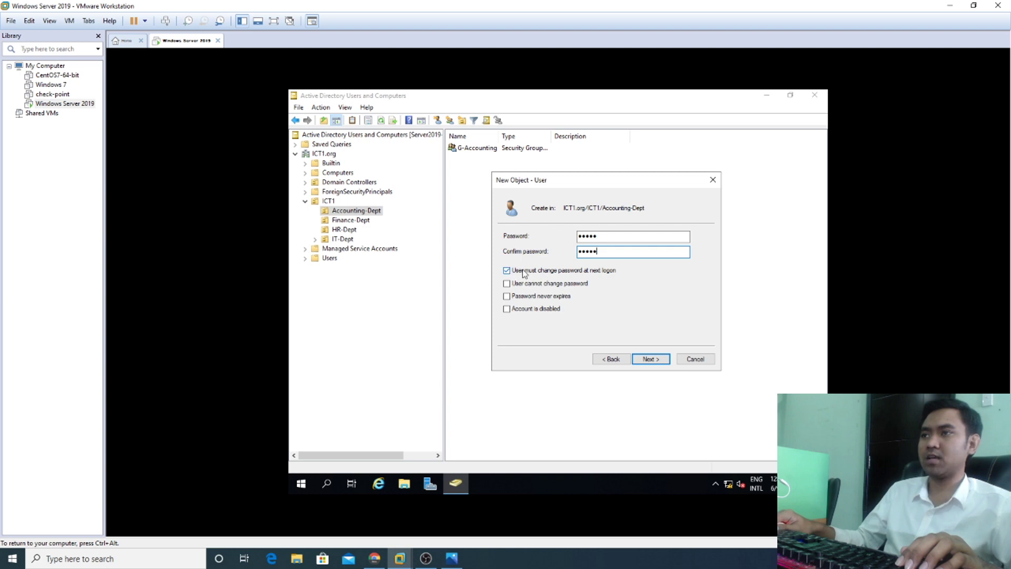
click(507, 271)
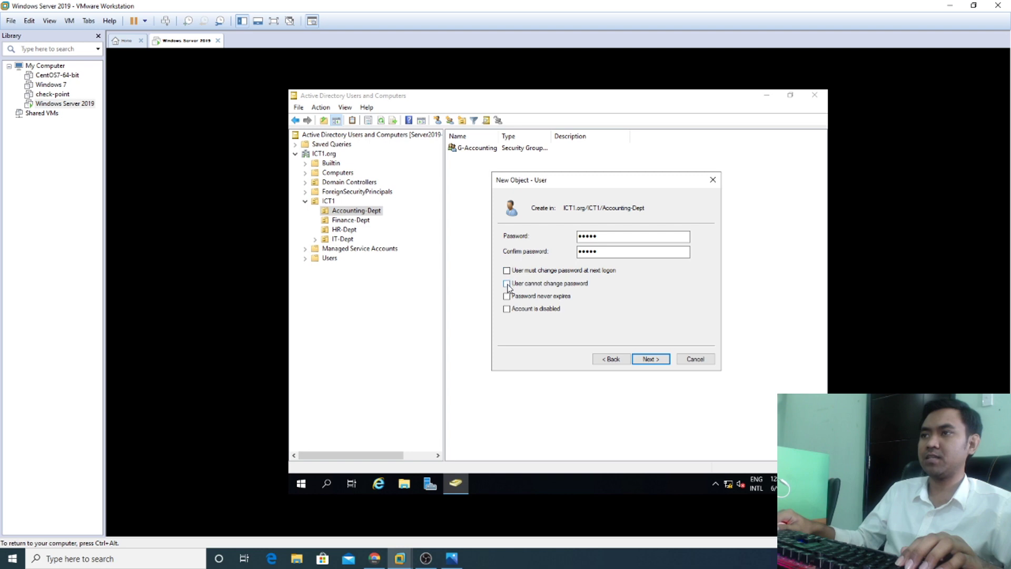
click(507, 297)
click(651, 360)
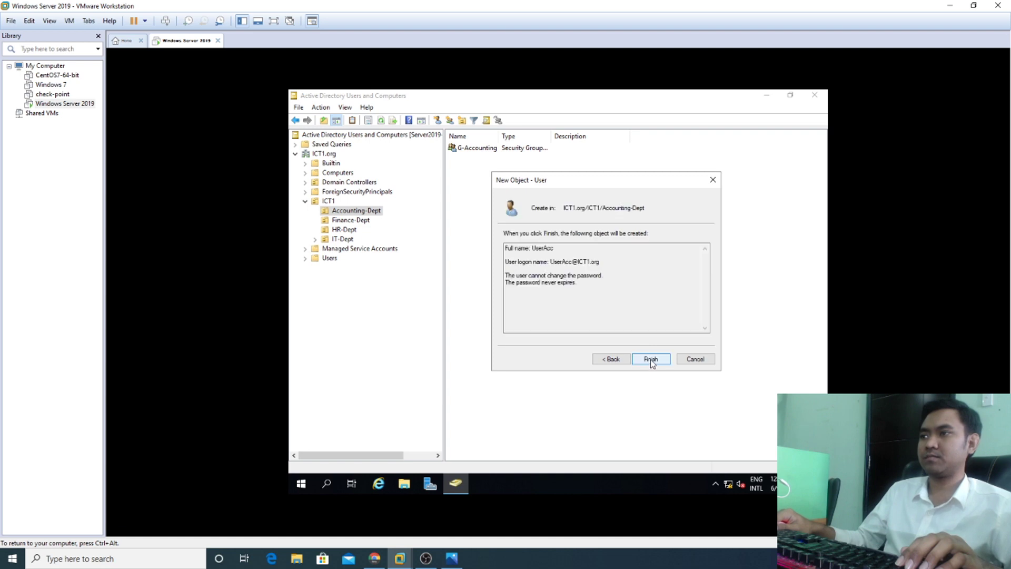
click(651, 359)
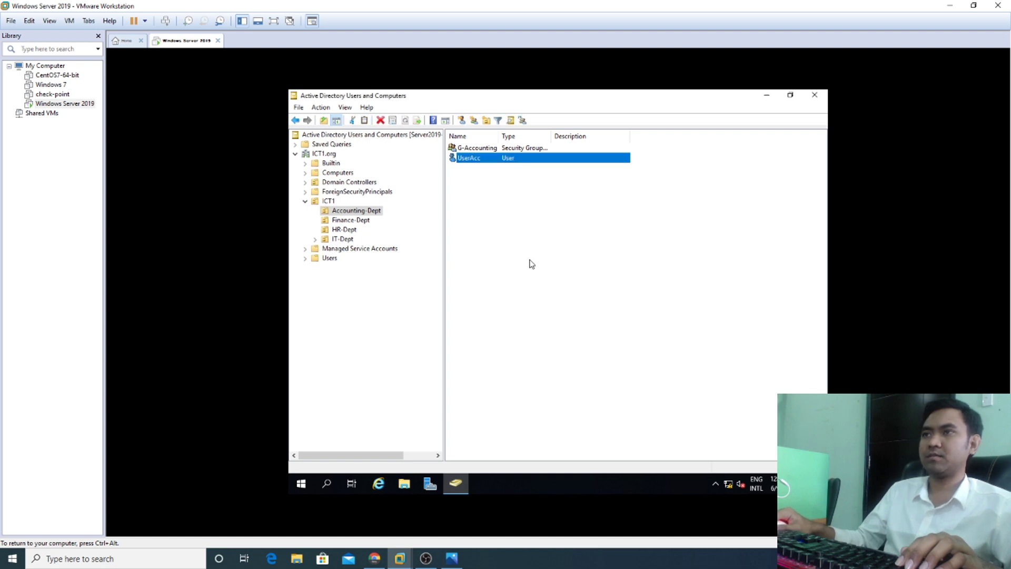
Step: Select Finance-Dept and open a blank New Object – User form for it
click(348, 221)
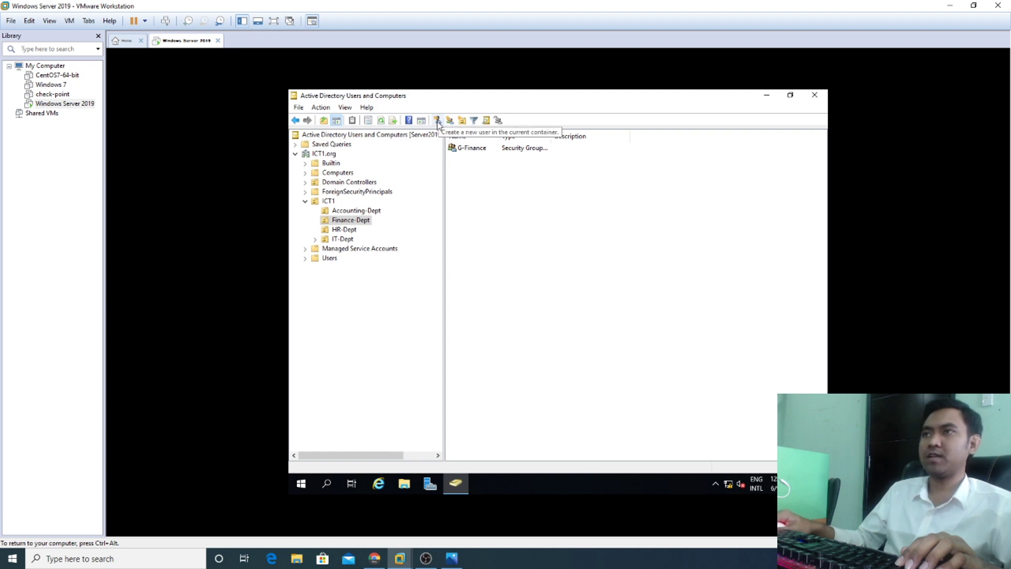
click(437, 121)
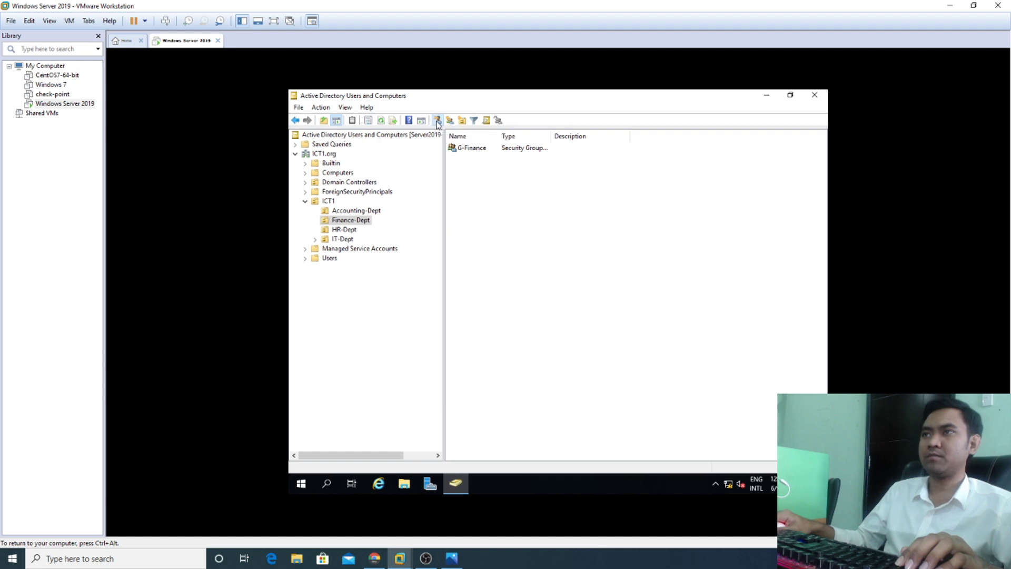
drag(433, 105, 608, 158)
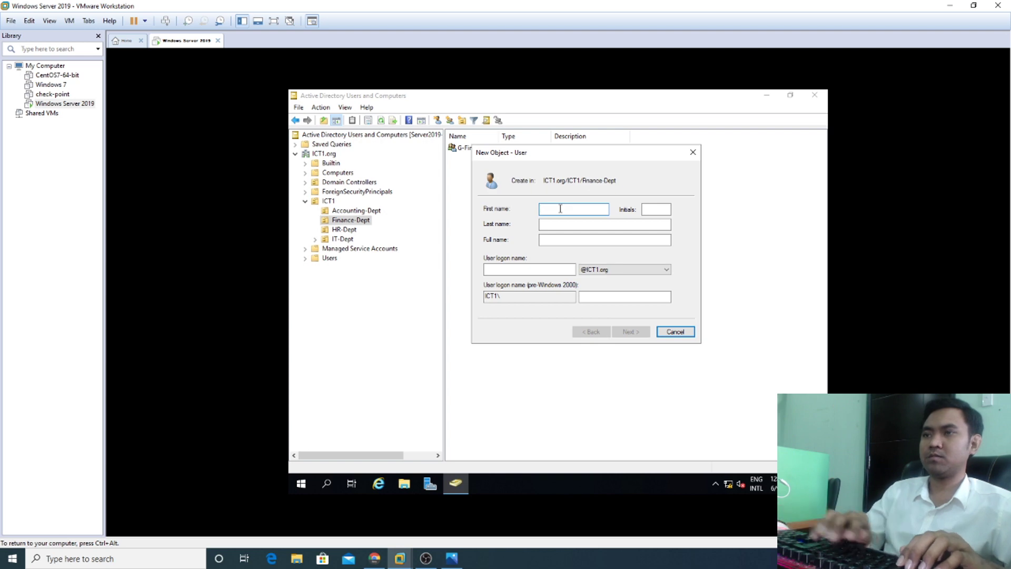
Step: Enter UserFinance as both the first name and the user logon name
text(User)
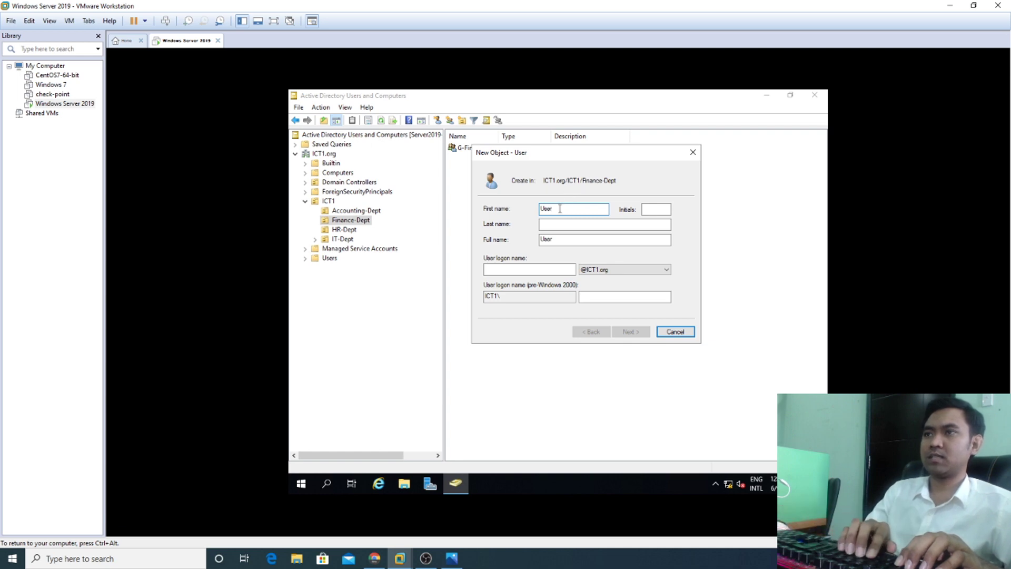
text(Finance)
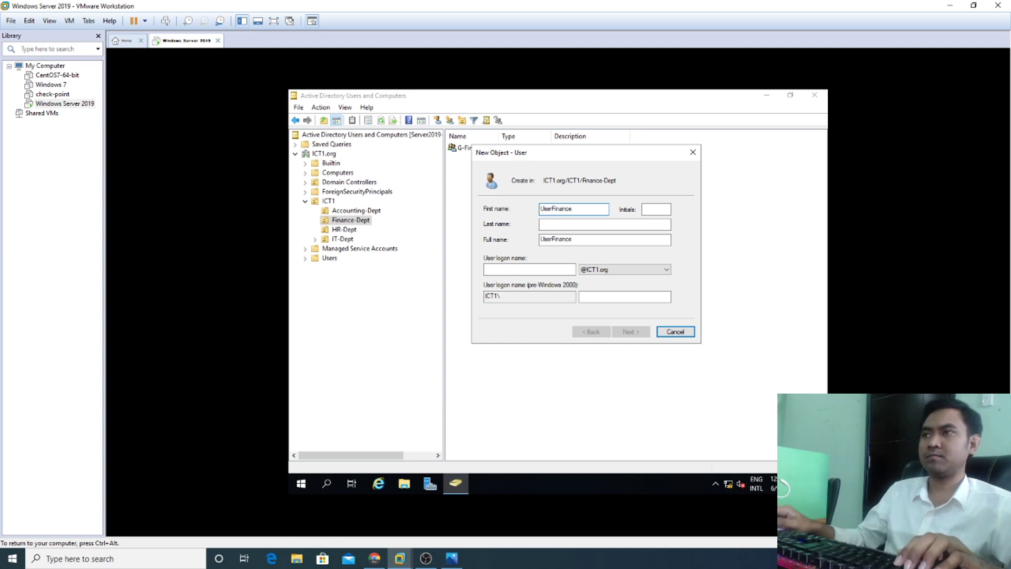
click(521, 269)
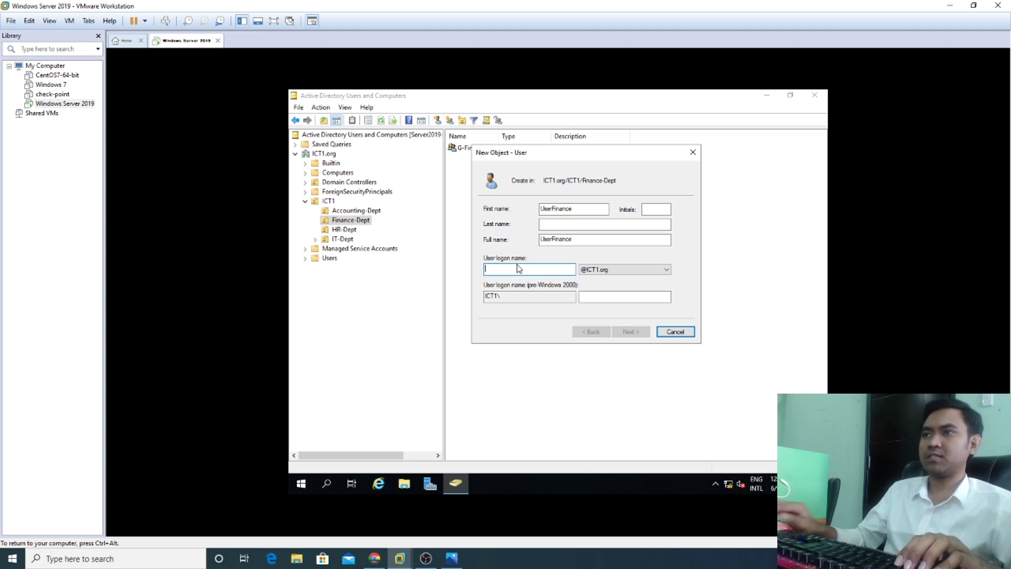
text(UserFi)
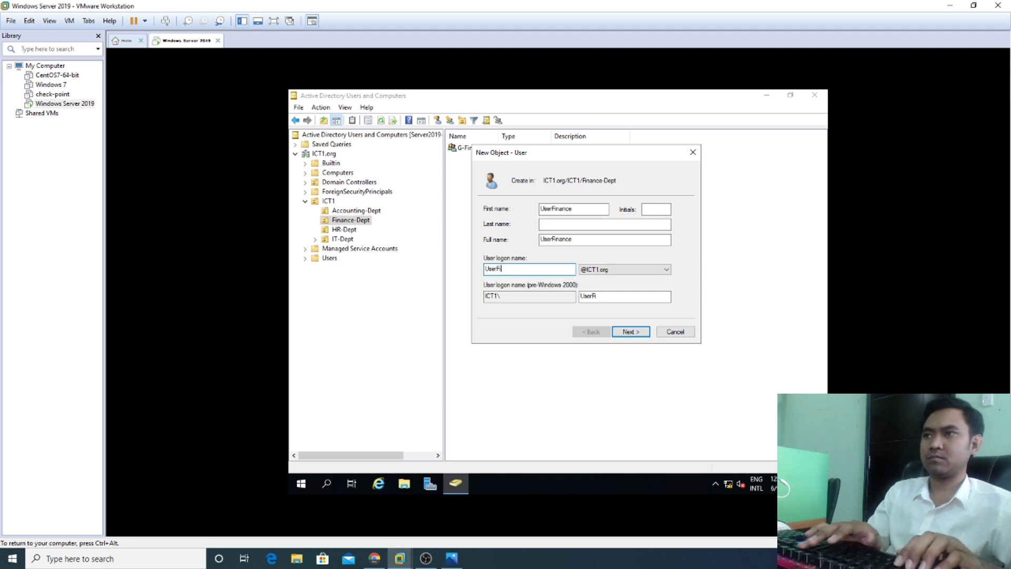
text(nance)
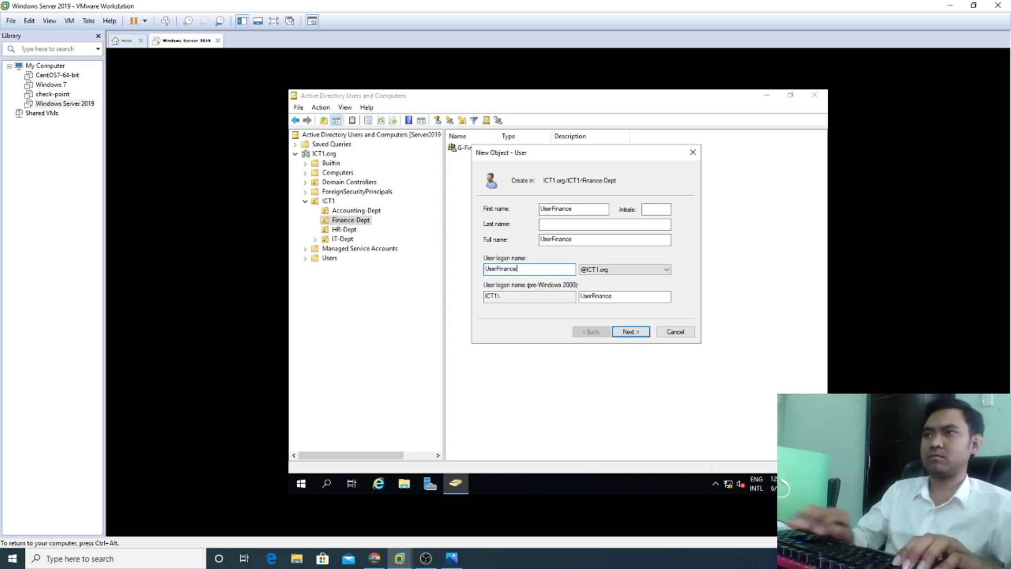
Step: Give UserFinance a confirmed password that cannot be changed and never expires, then finish
click(630, 333)
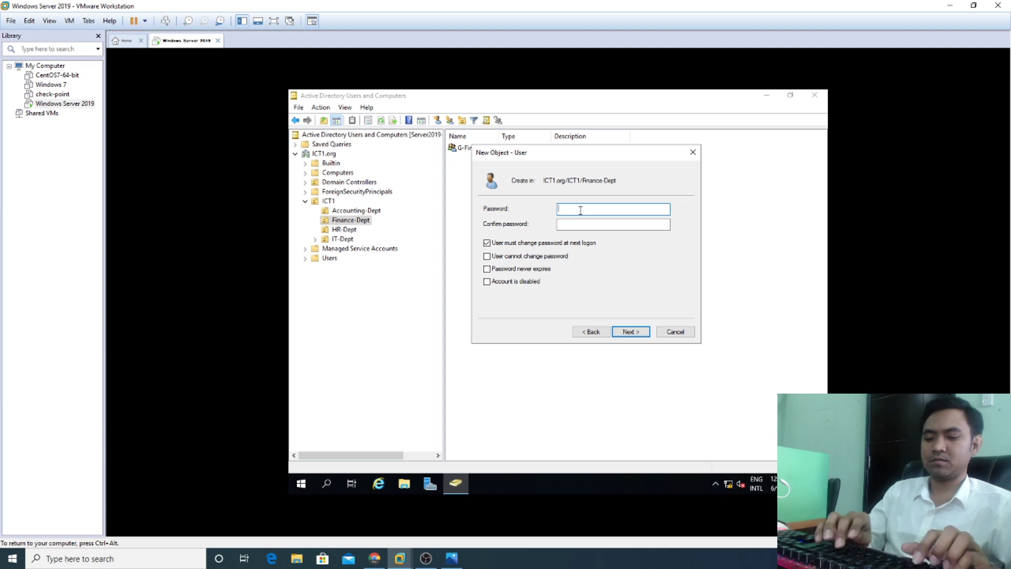
text(1234)
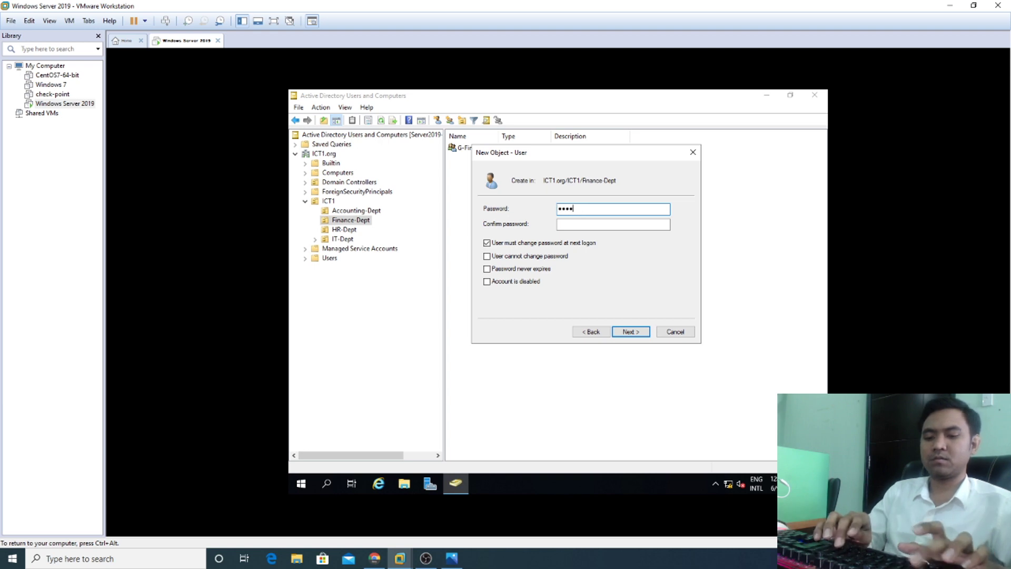
text(5)
click(619, 225)
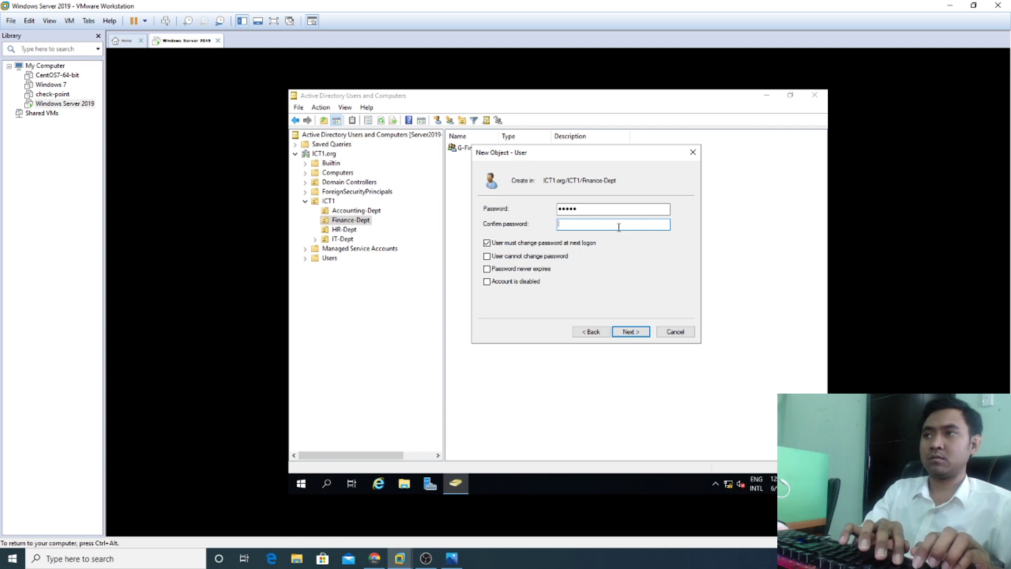
text(***)
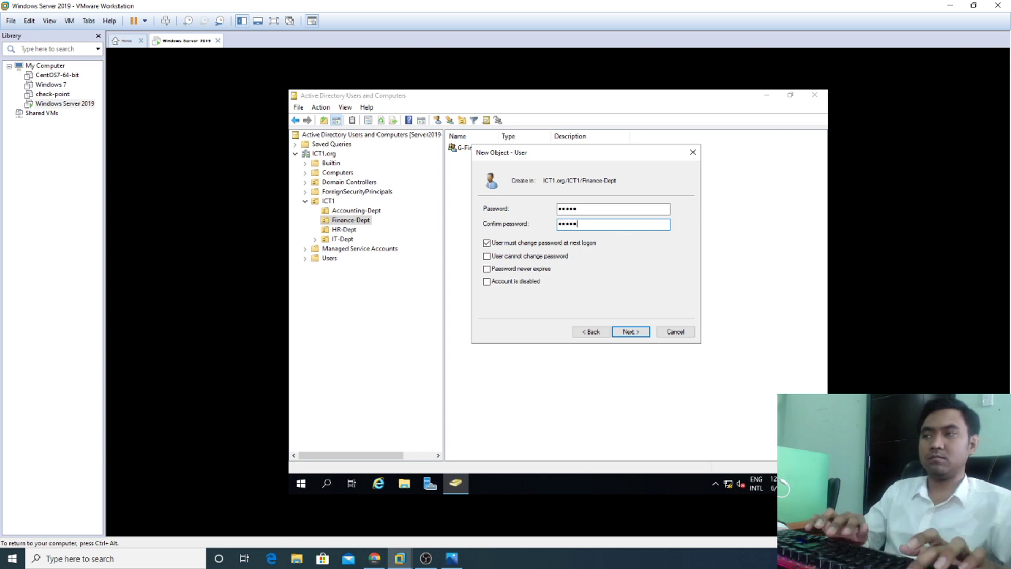
click(510, 243)
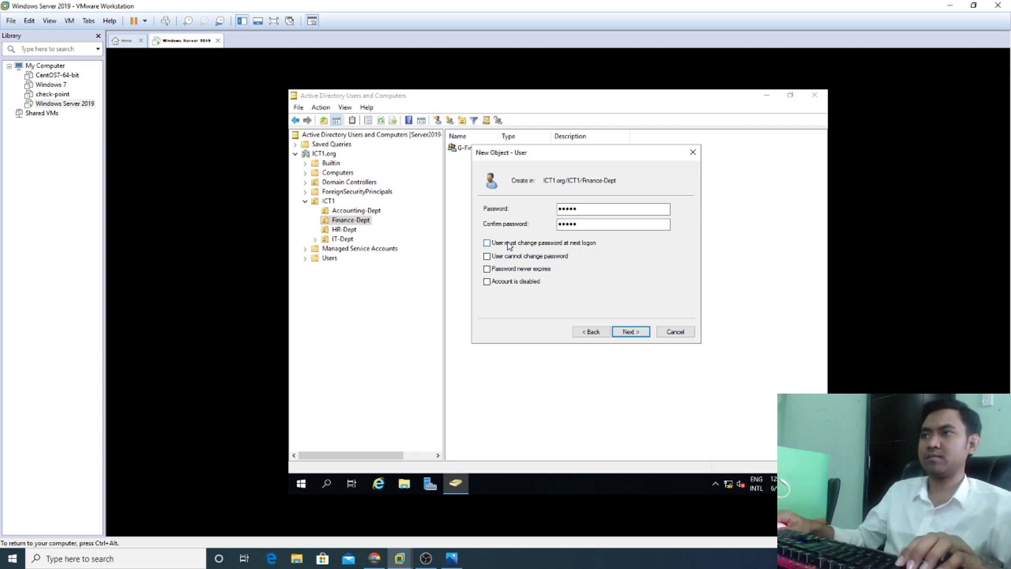
click(493, 259)
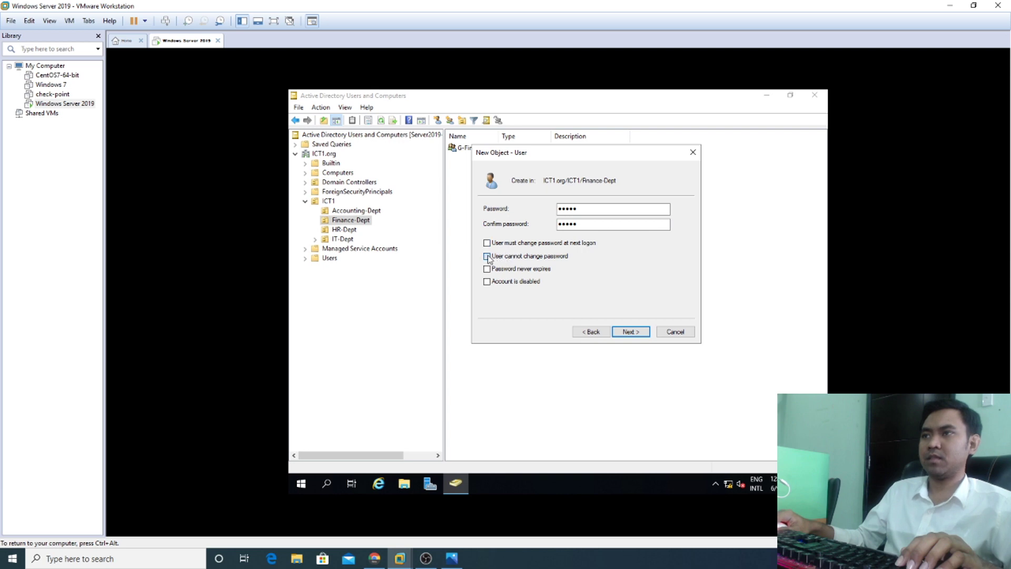
click(493, 270)
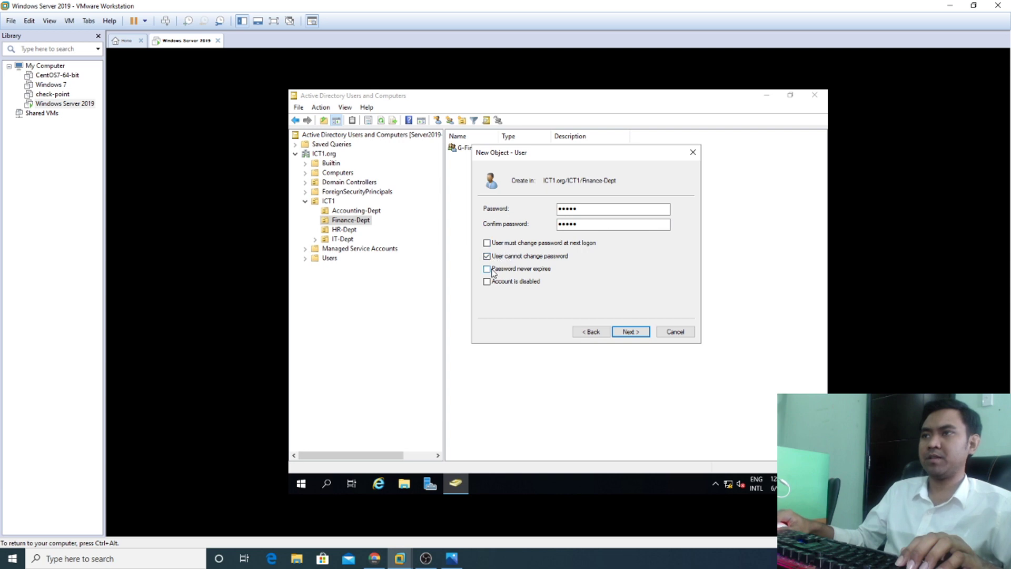
click(627, 333)
click(628, 333)
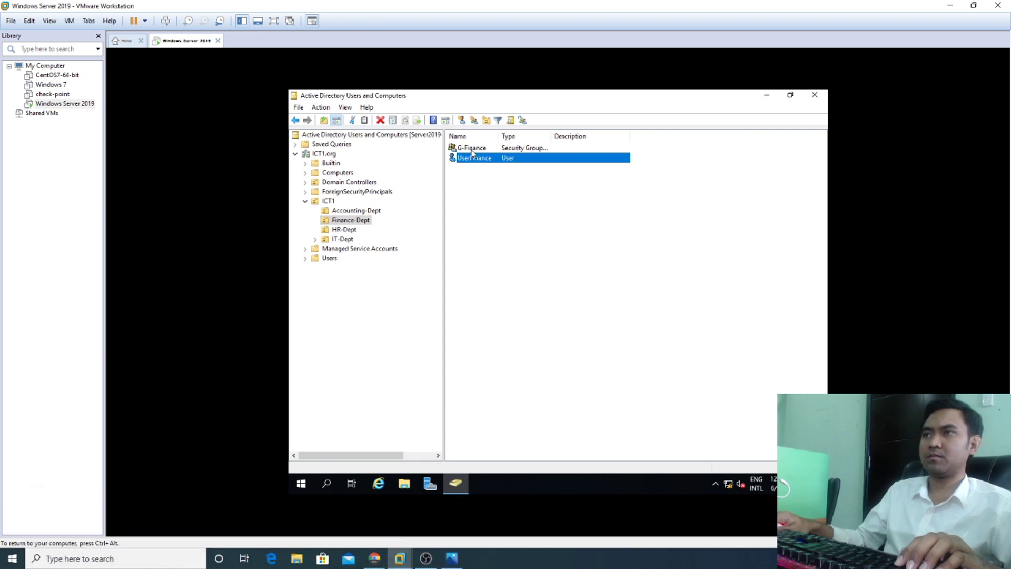
Step: Select the HR-Dept OU and open a new user form there
click(473, 150)
click(478, 173)
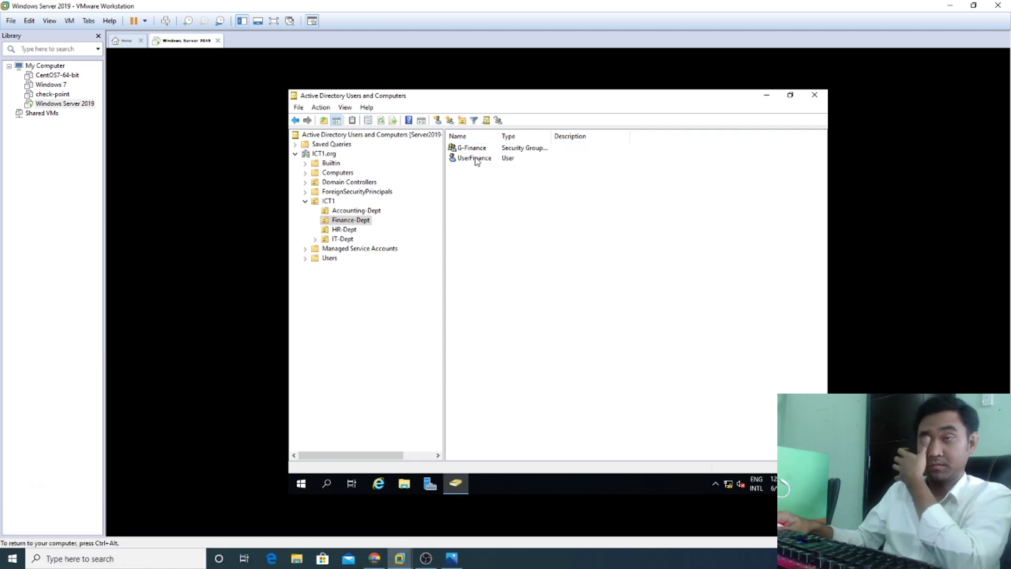
click(344, 230)
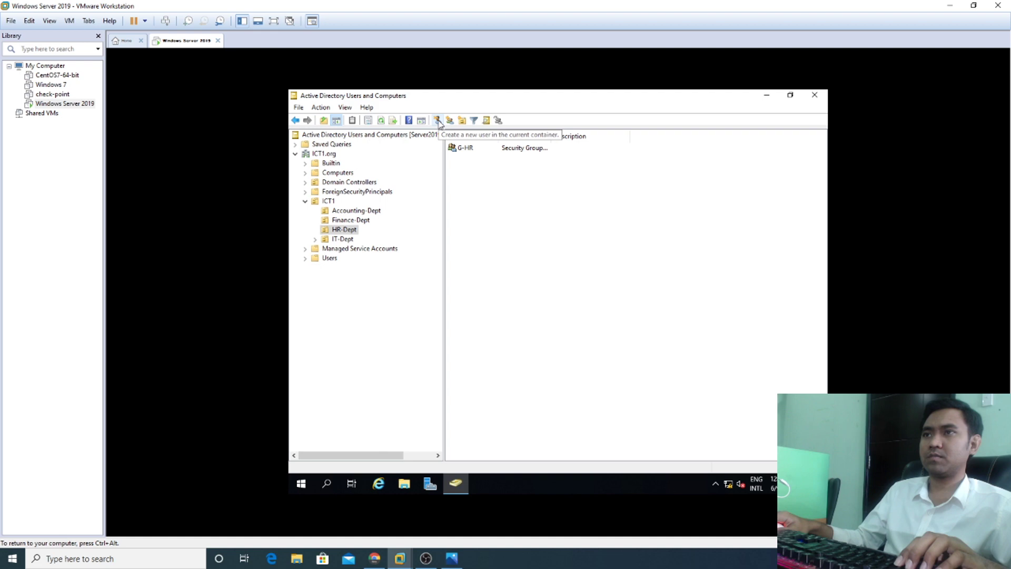
click(438, 121)
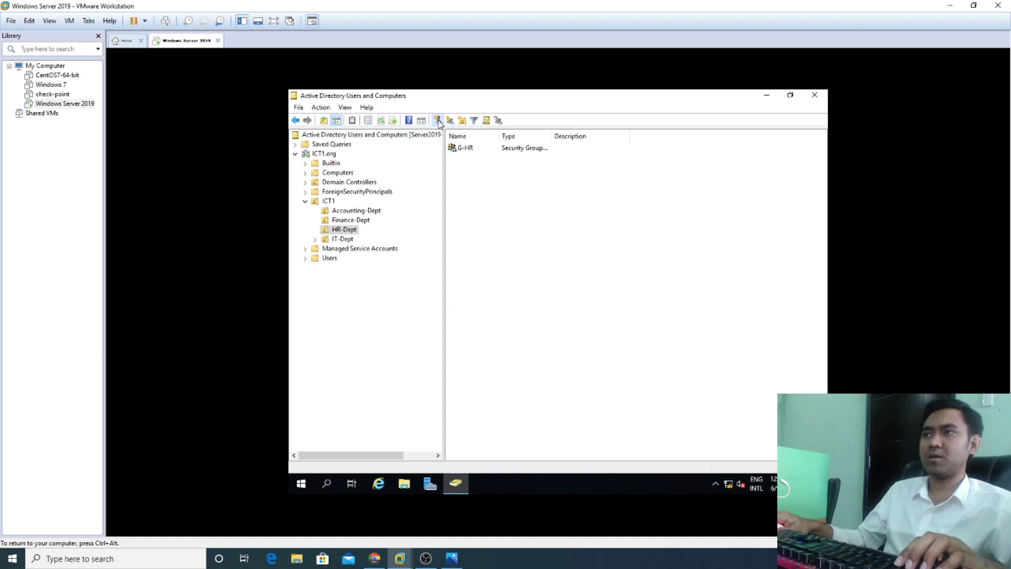
drag(416, 103, 654, 171)
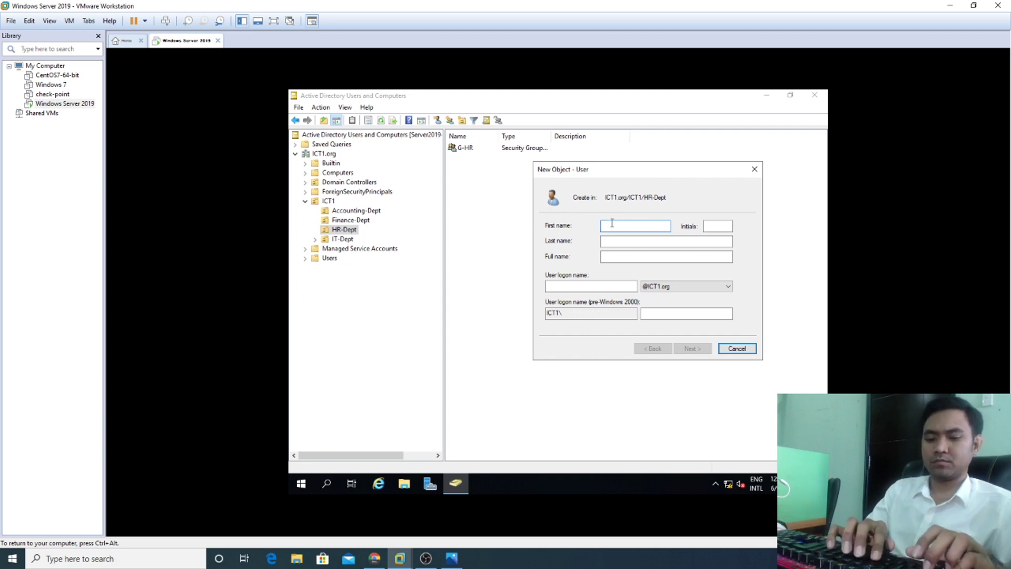
Step: Enter UserHR as the first name and logon name, then continue to the password page
text(Yser)
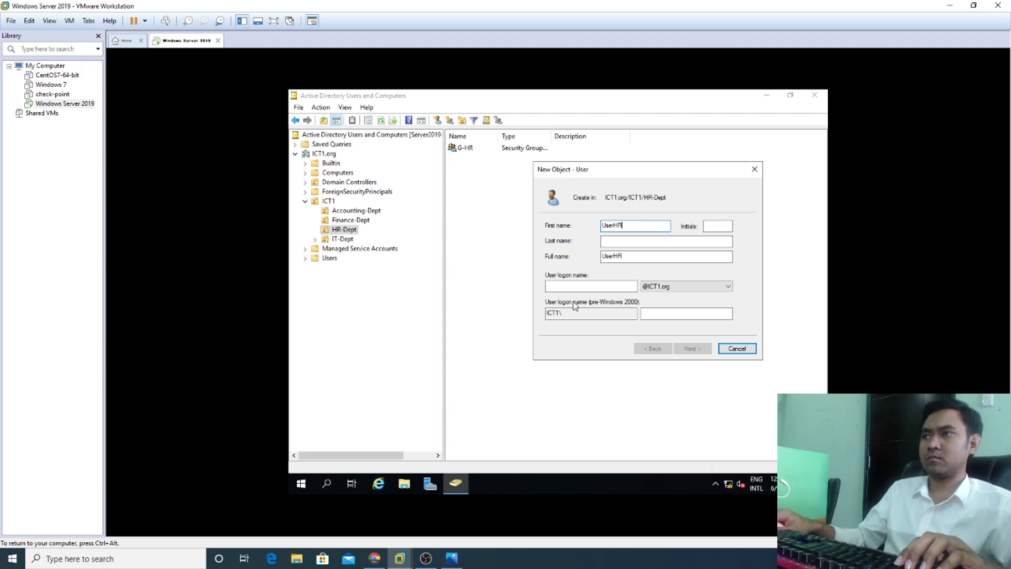
click(574, 288)
text(UserH)
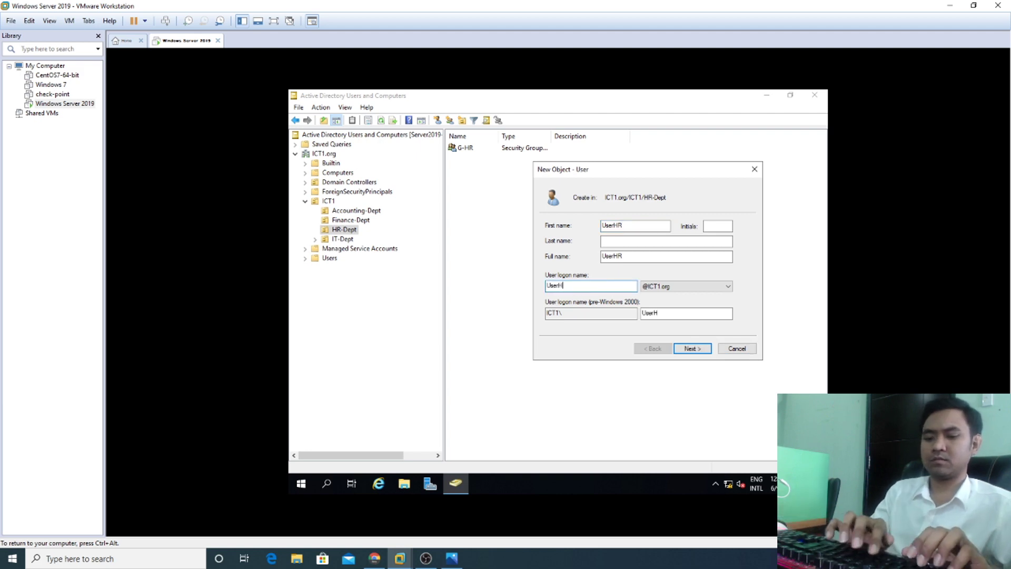
text(R)
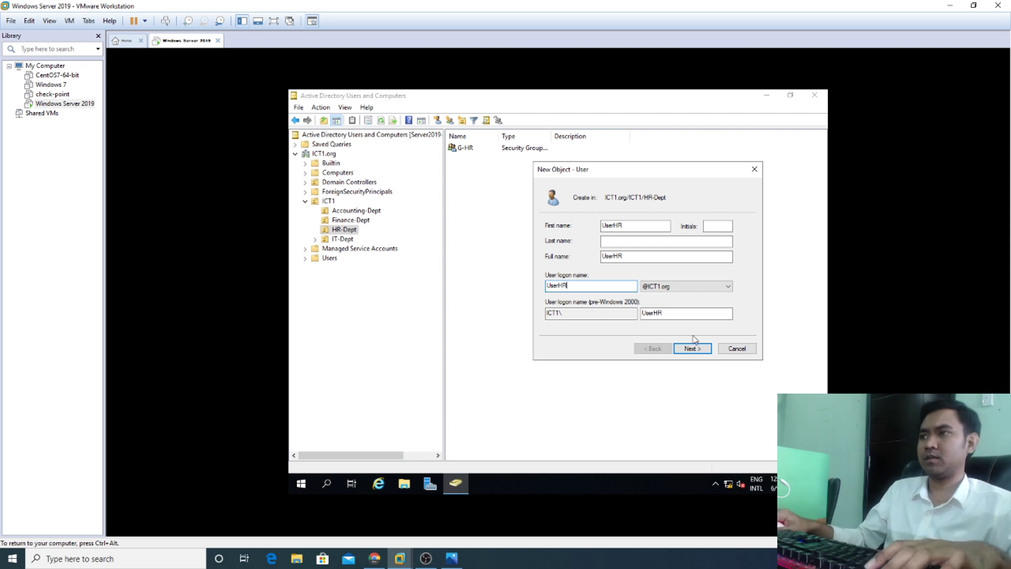
click(692, 348)
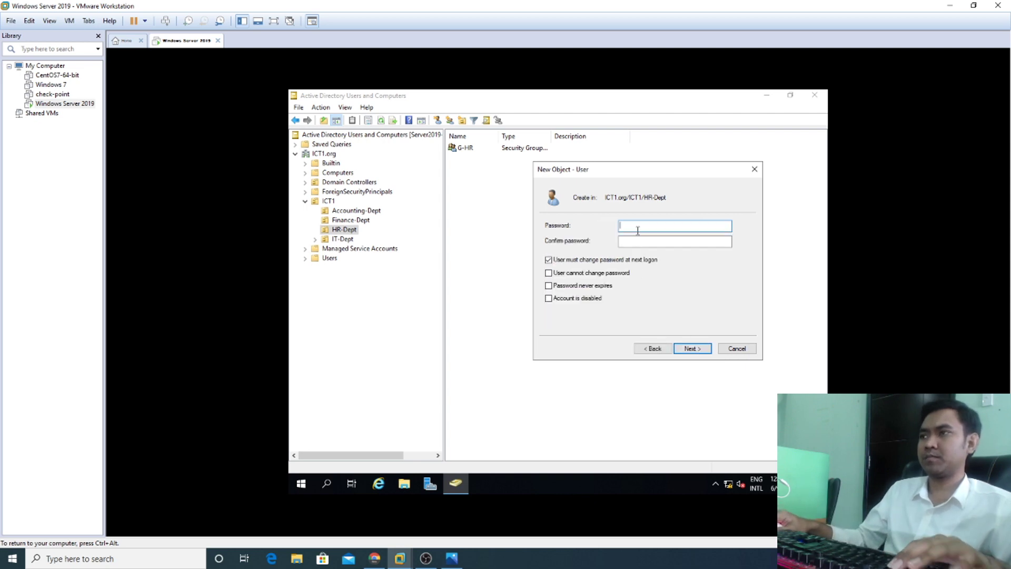
Step: Set and confirm UserHR's password so it cannot be changed and never expires, then finish
text(P@s)
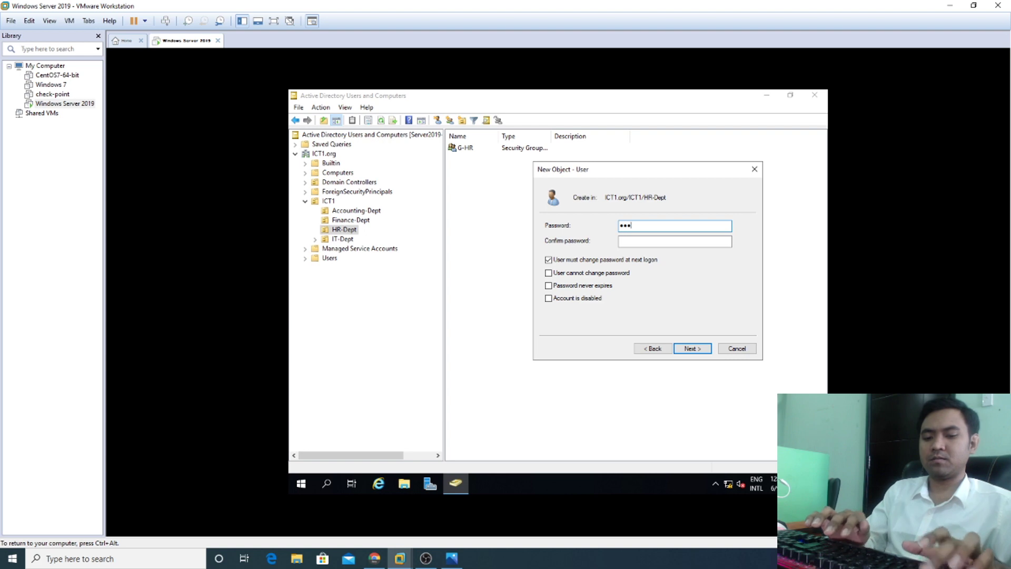
text(s1)
click(653, 240)
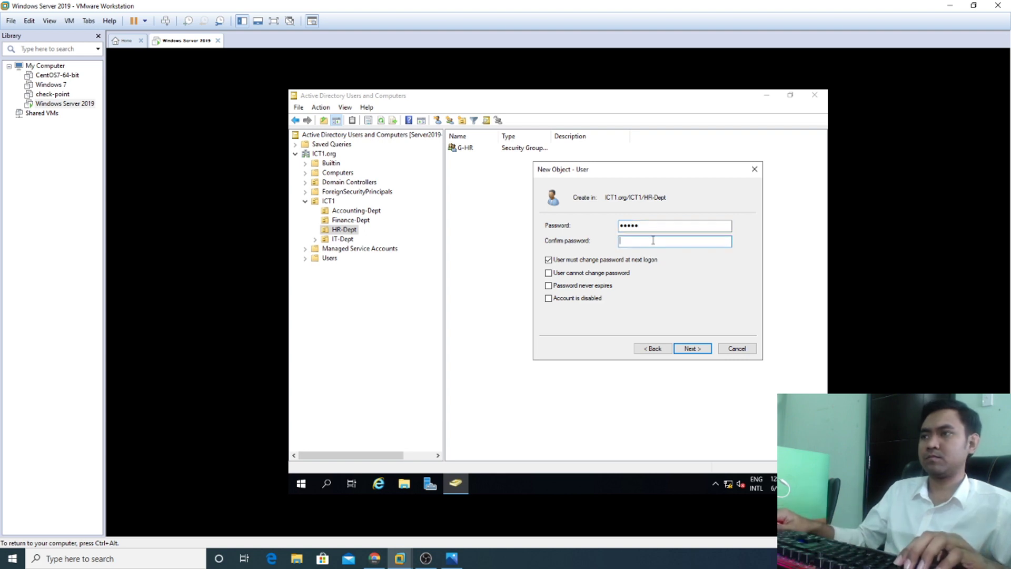
text(P)
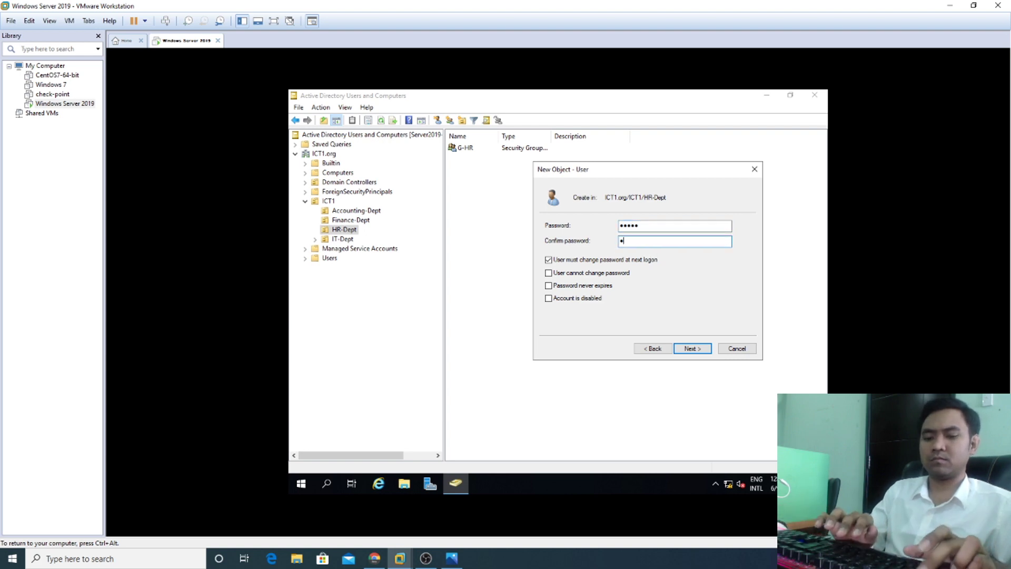
text(@ss1)
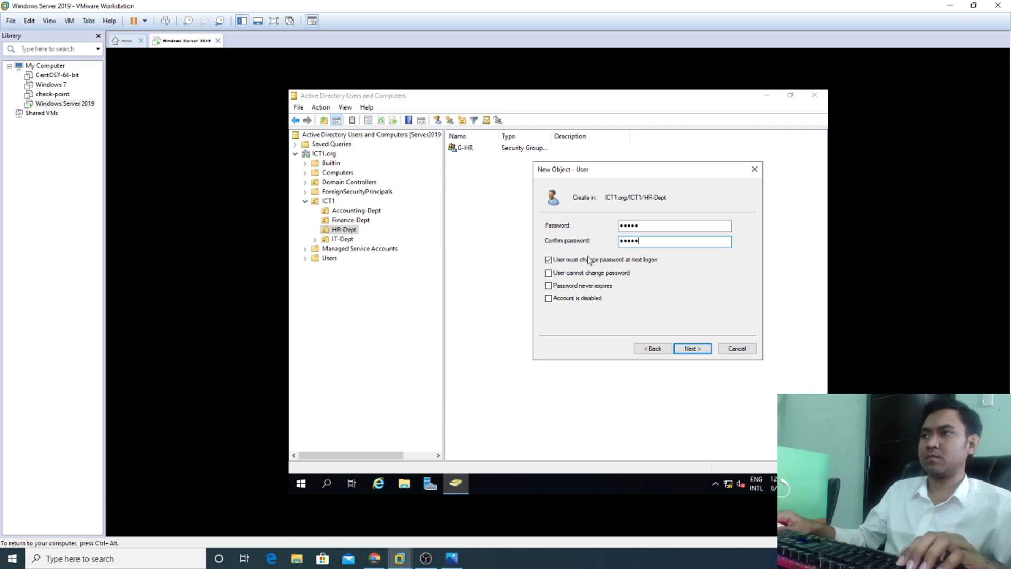
click(589, 259)
click(574, 273)
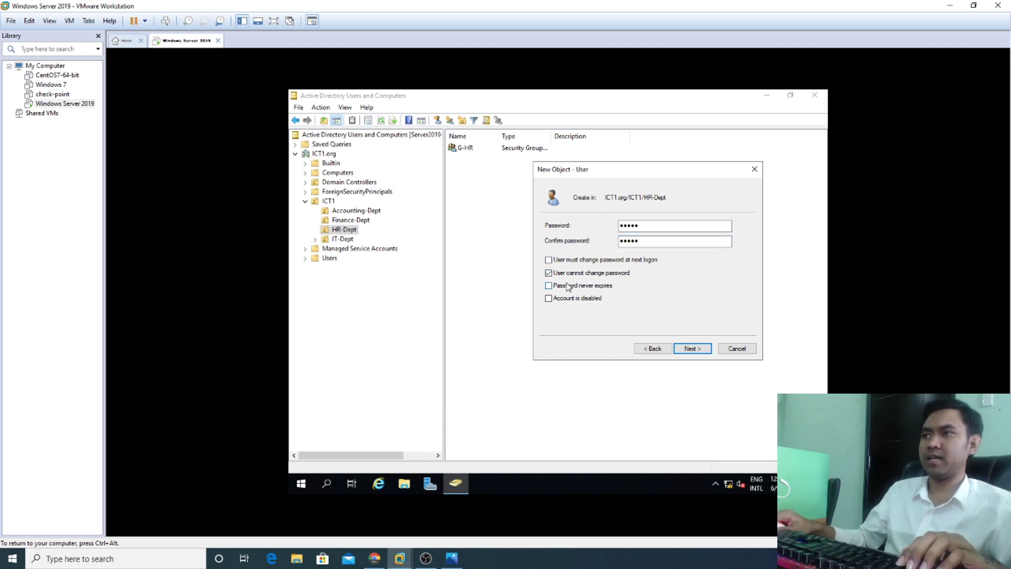
click(699, 350)
click(693, 349)
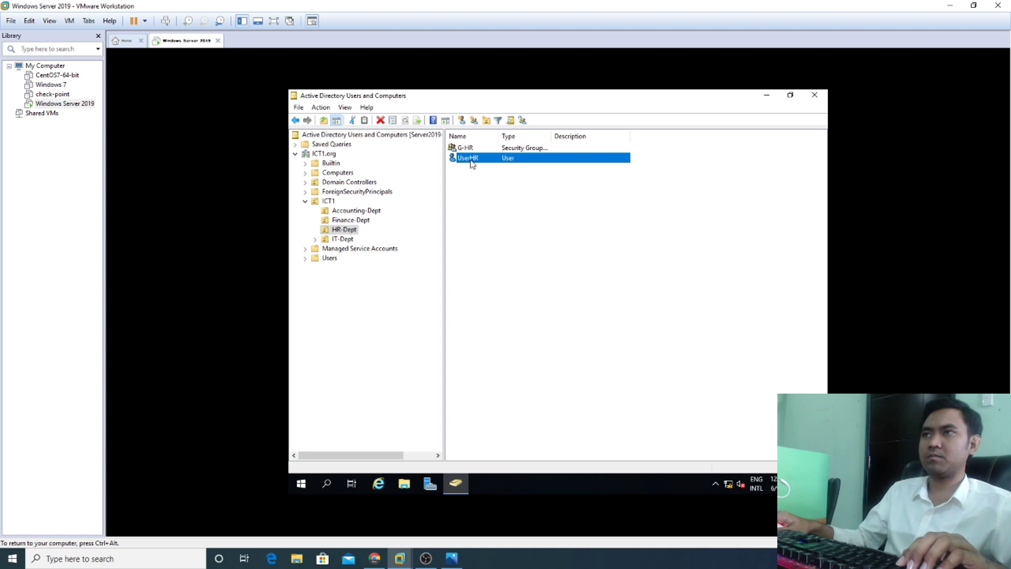
Step: Expand IT-Dept, select its Networking OU and start a new user there
click(344, 239)
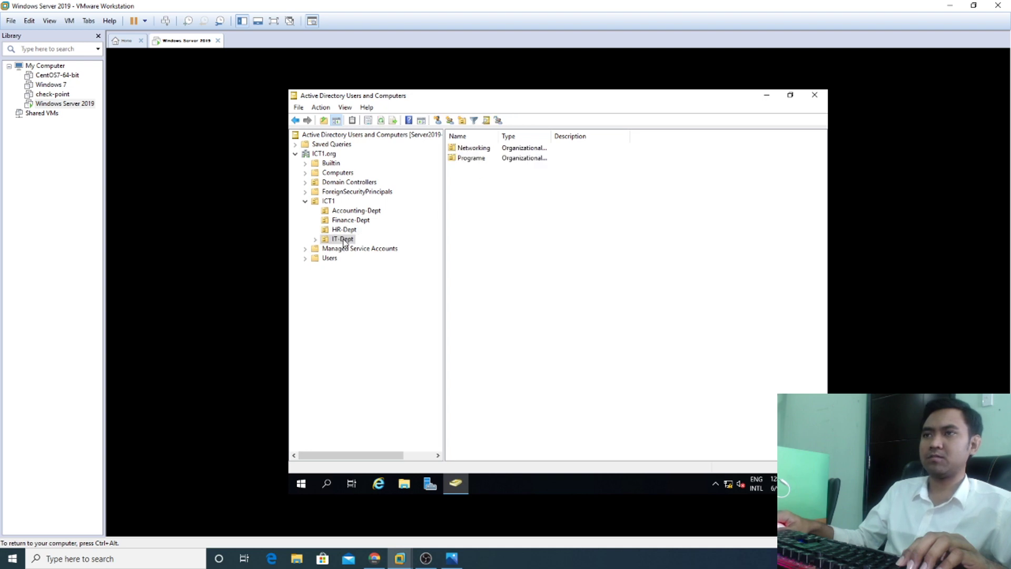
click(315, 240)
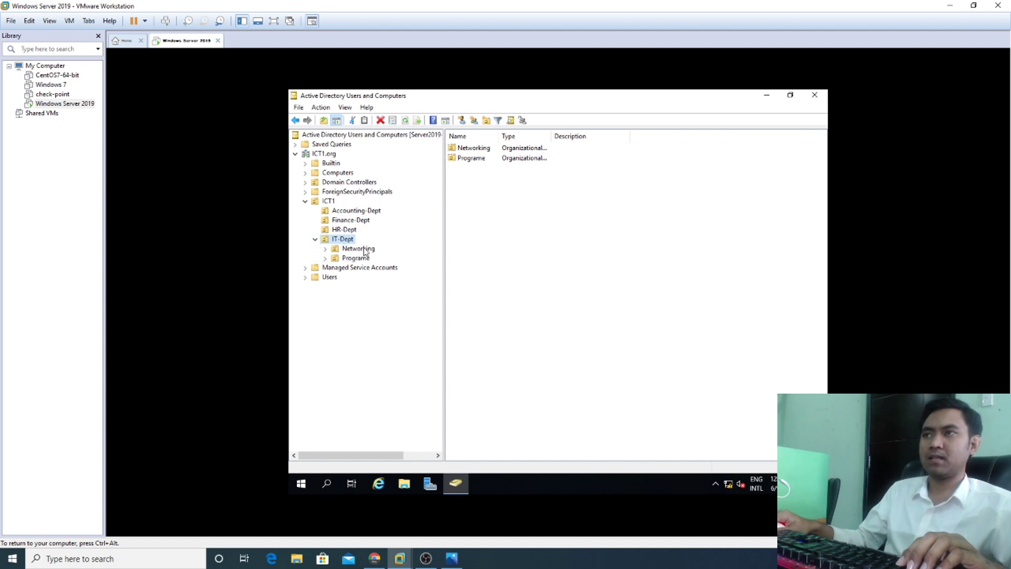
click(363, 250)
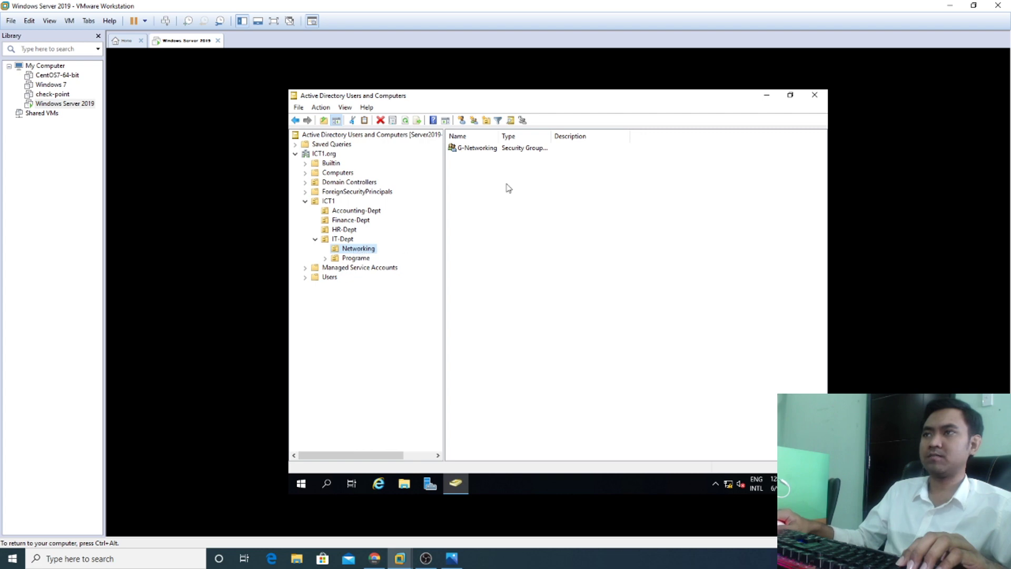
click(461, 122)
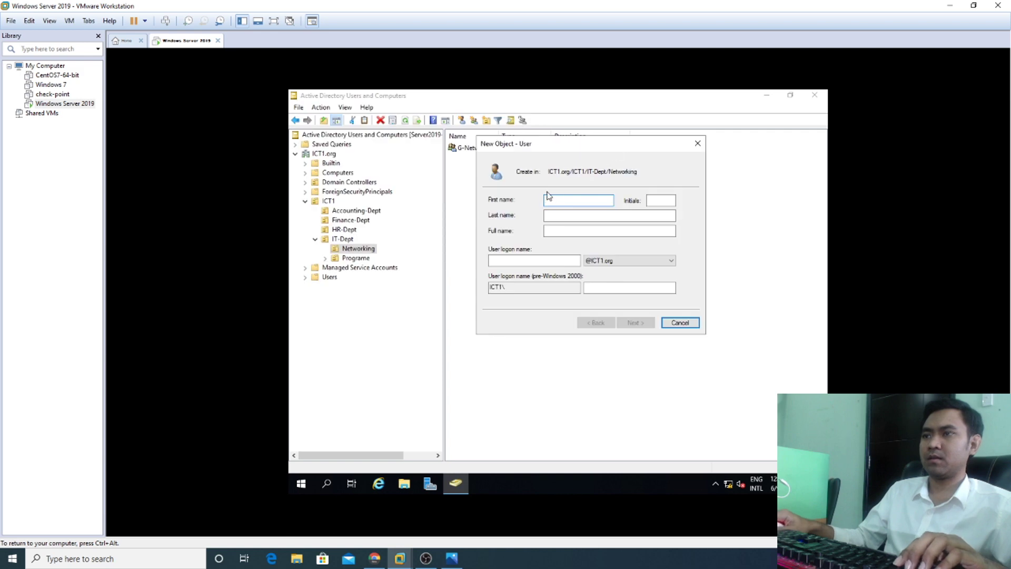
Step: Enter UserNetwork as first name and logon name, then advance to the password page
text(User)
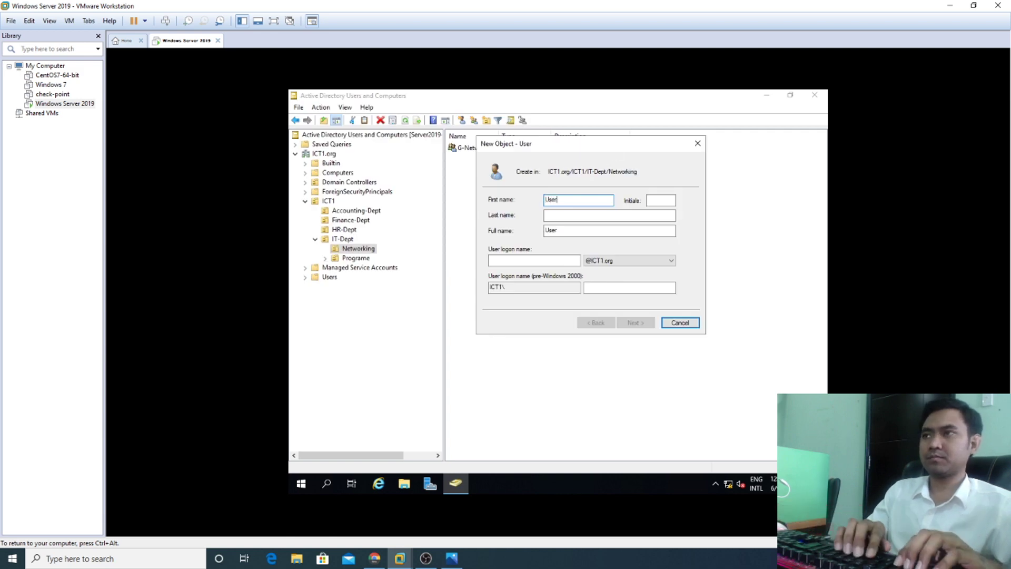
text(Network)
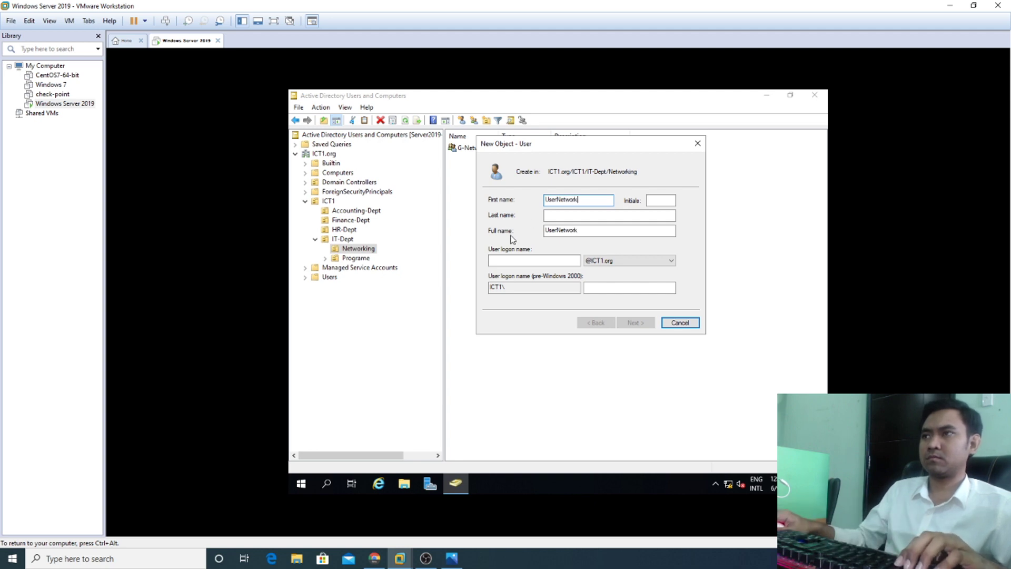
click(516, 259)
text(u)
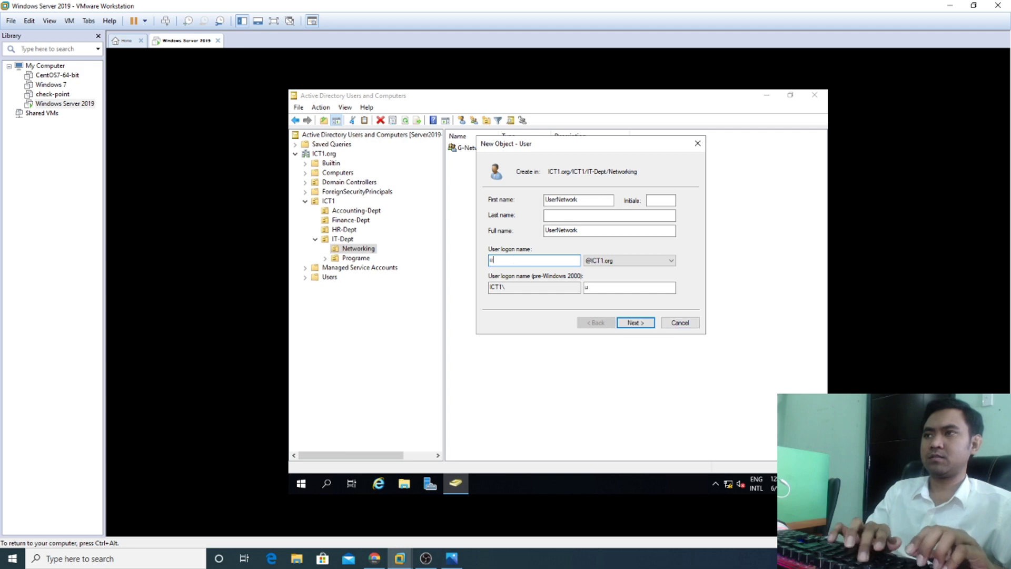
key(BackSpace)
text(UserNerwork)
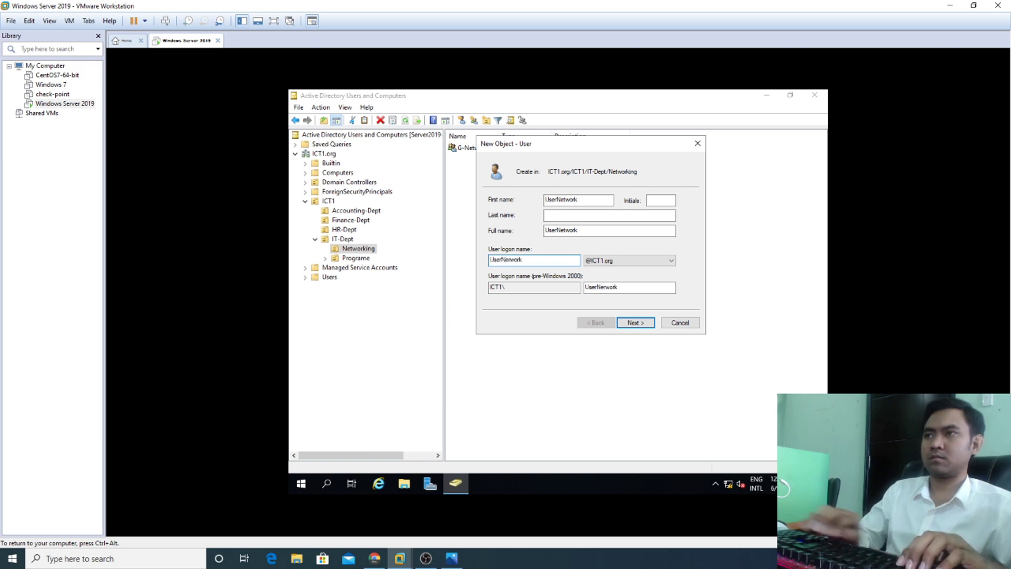
click(636, 322)
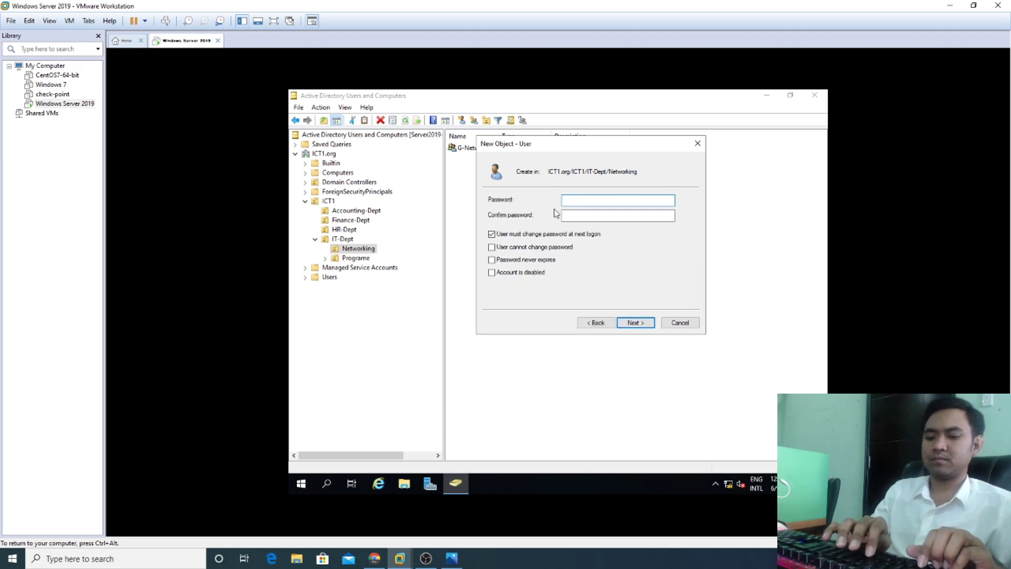
Step: Set UserNetwork's password: no forced change, user cannot change it, never expires
text(1234)
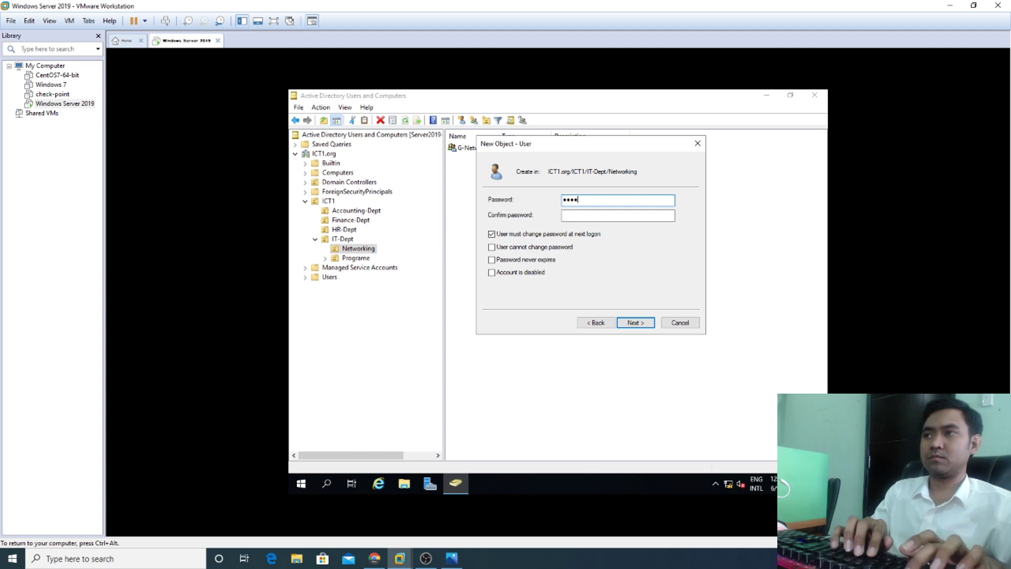
text(5)
click(574, 216)
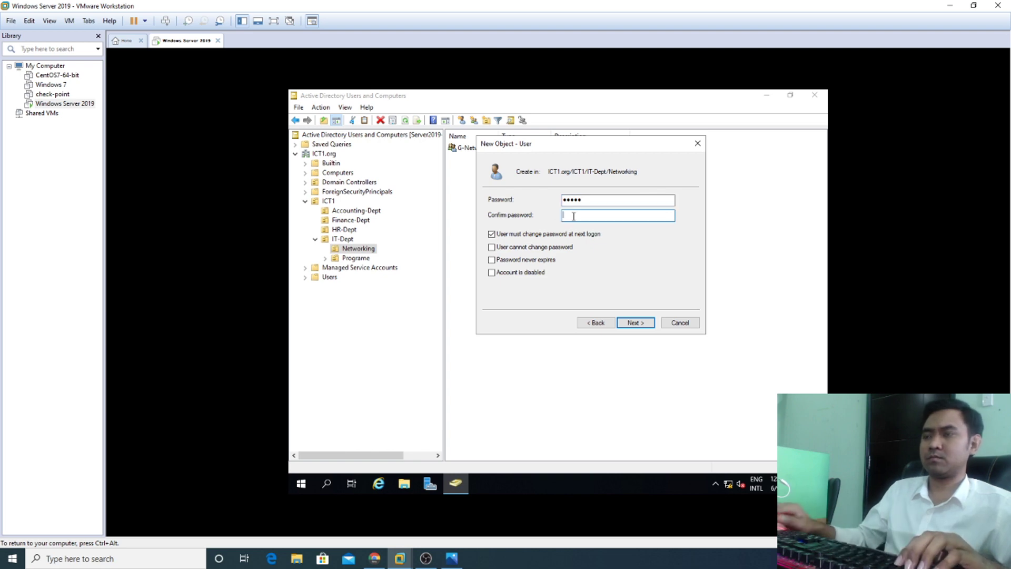
text(1)
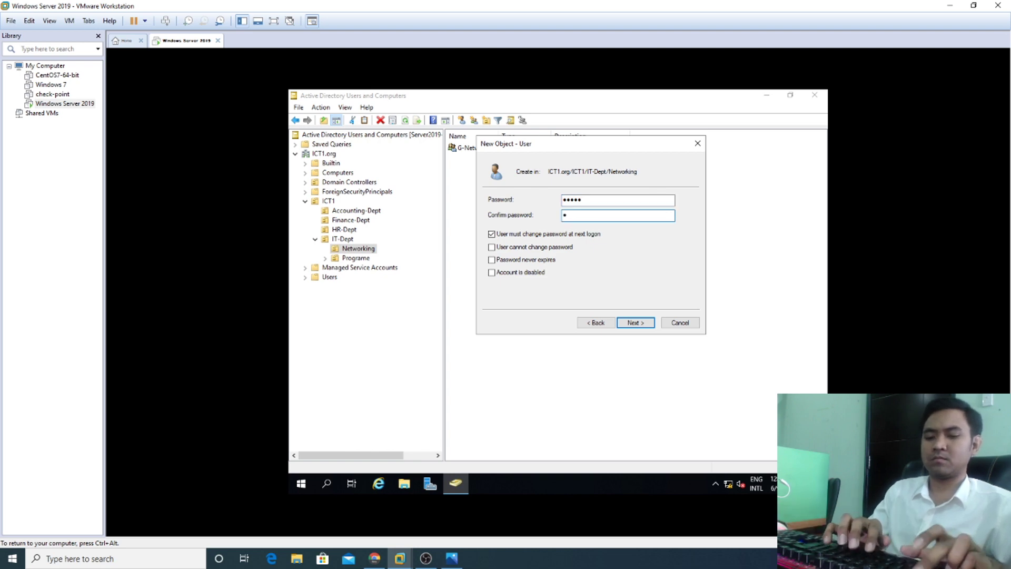
text(2345)
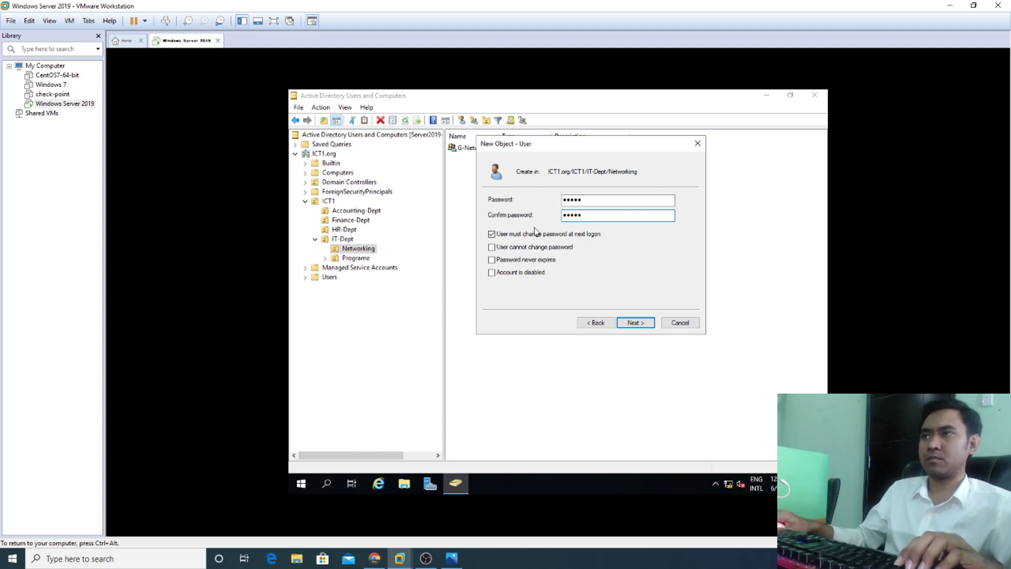
click(509, 235)
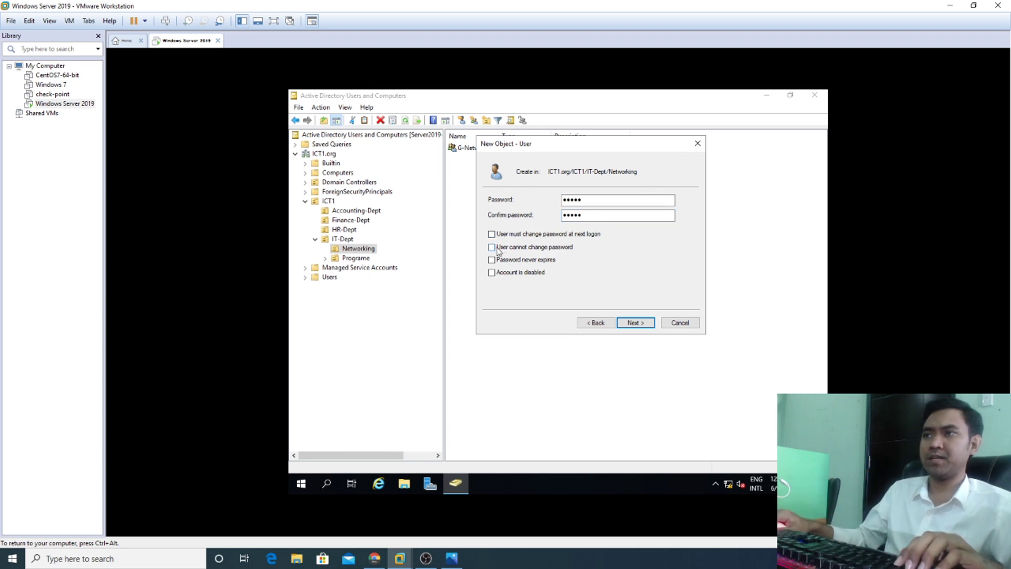
click(495, 247)
click(495, 260)
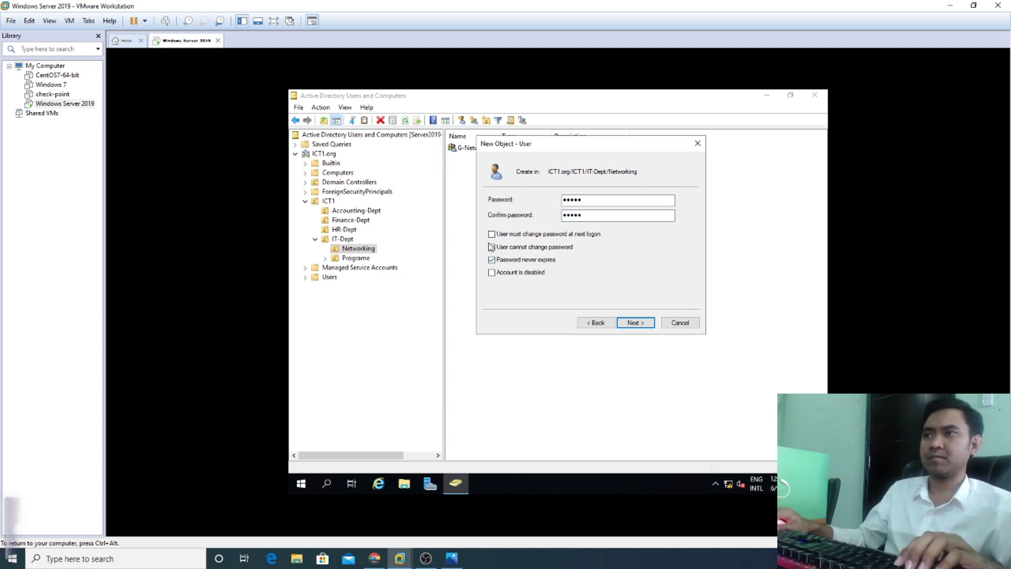
Step: Finish creating UserNetwork and switch to the Programe OU
click(635, 323)
click(636, 323)
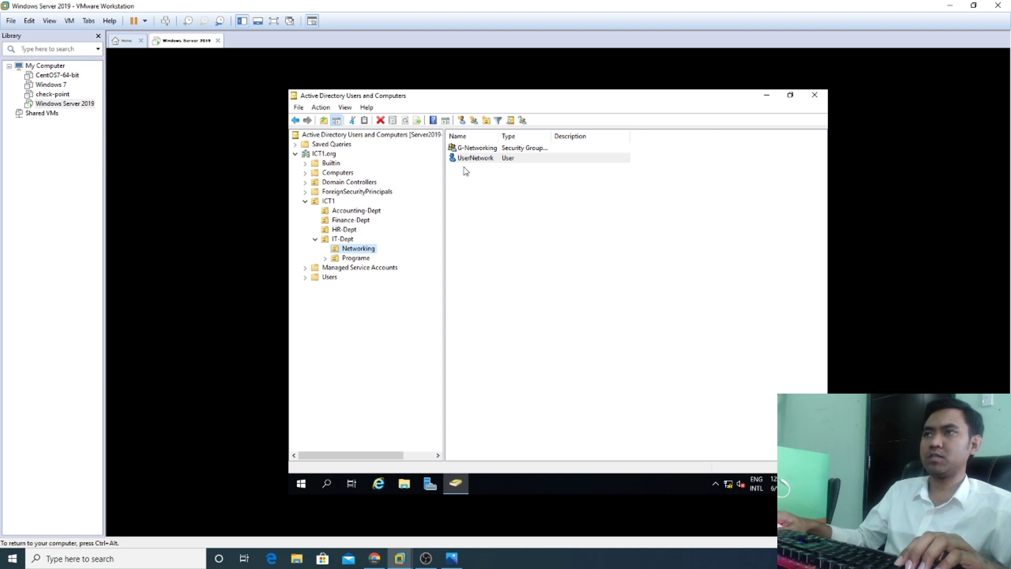
click(357, 258)
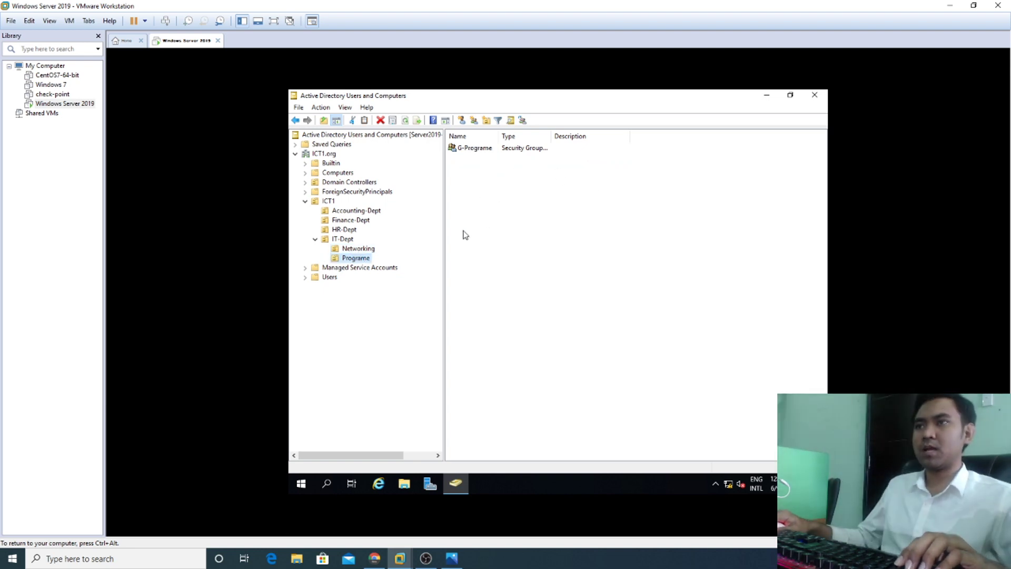
Step: Start a new user in Programe named UserProgram with logon name UserProgram
click(461, 121)
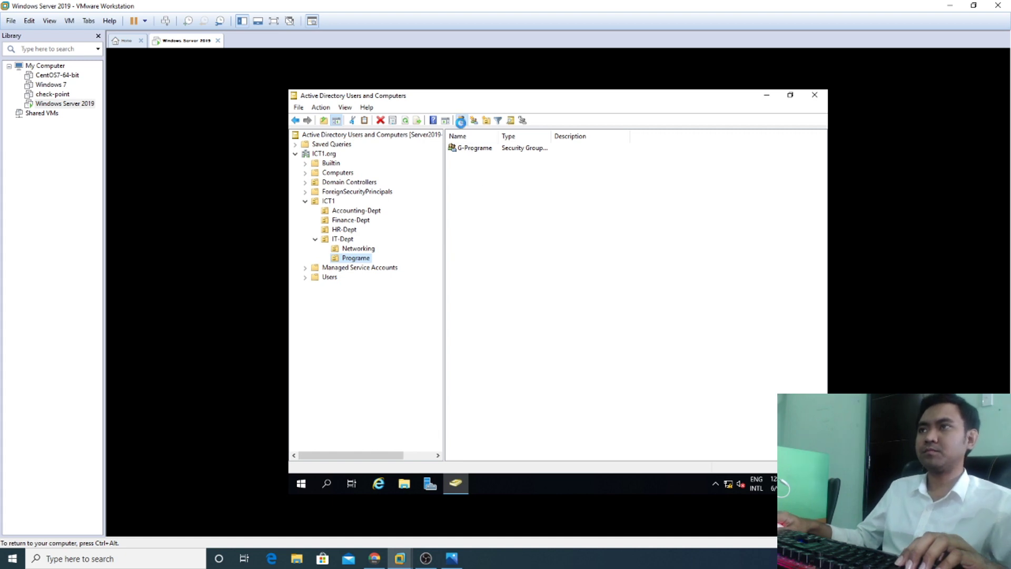
drag(429, 106, 655, 162)
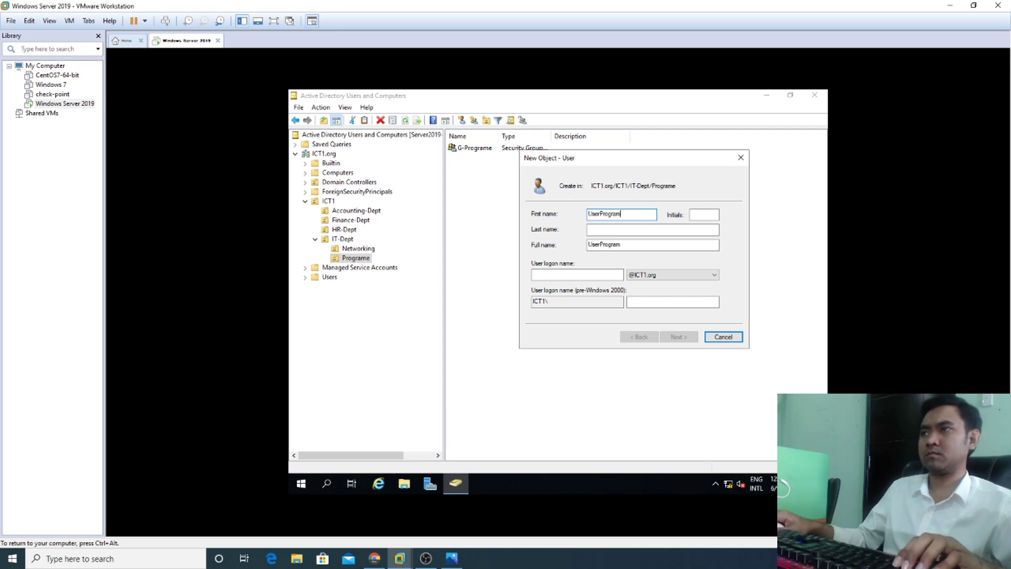
click(570, 275)
text(U)
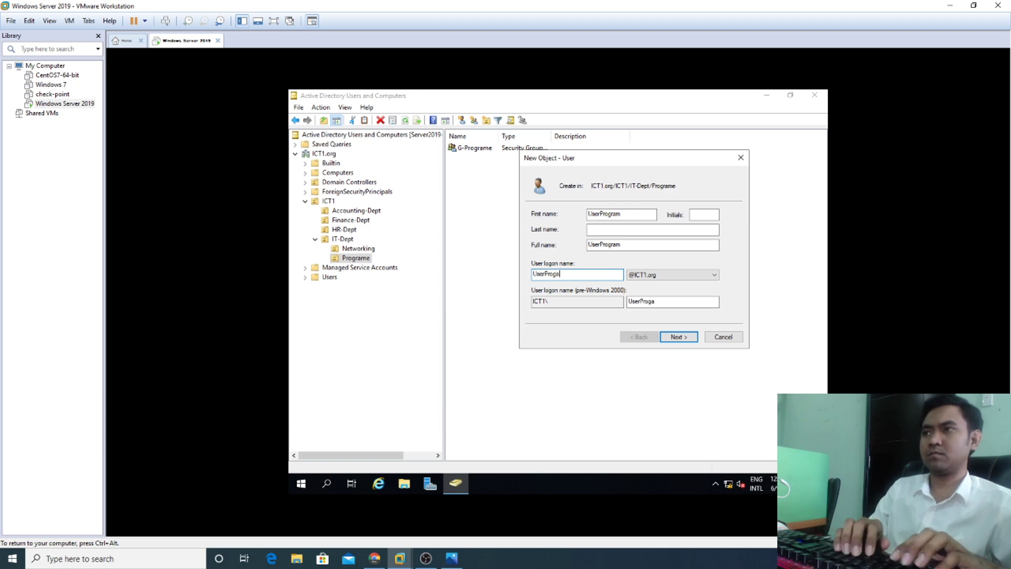
text(serProgram)
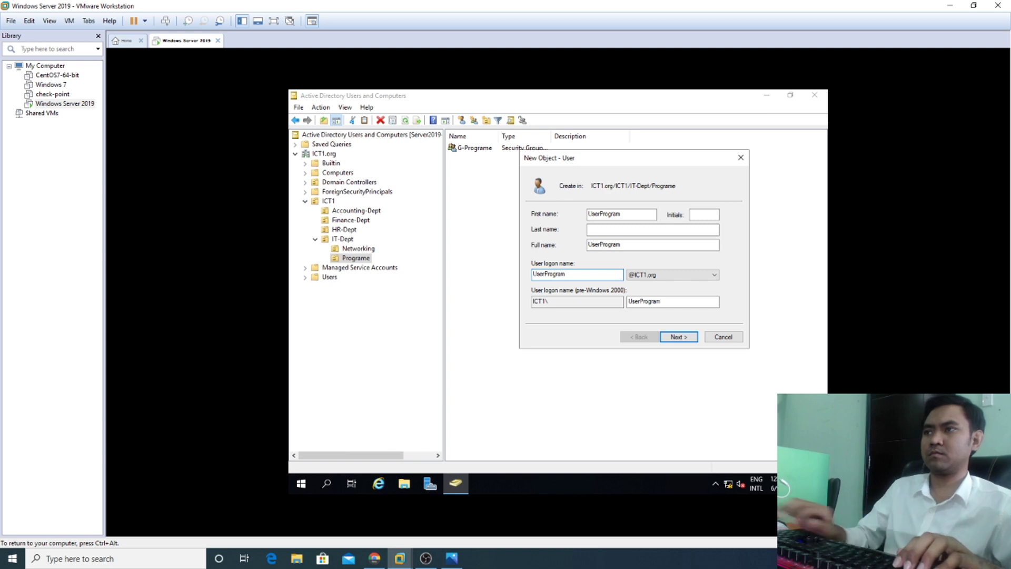
click(678, 337)
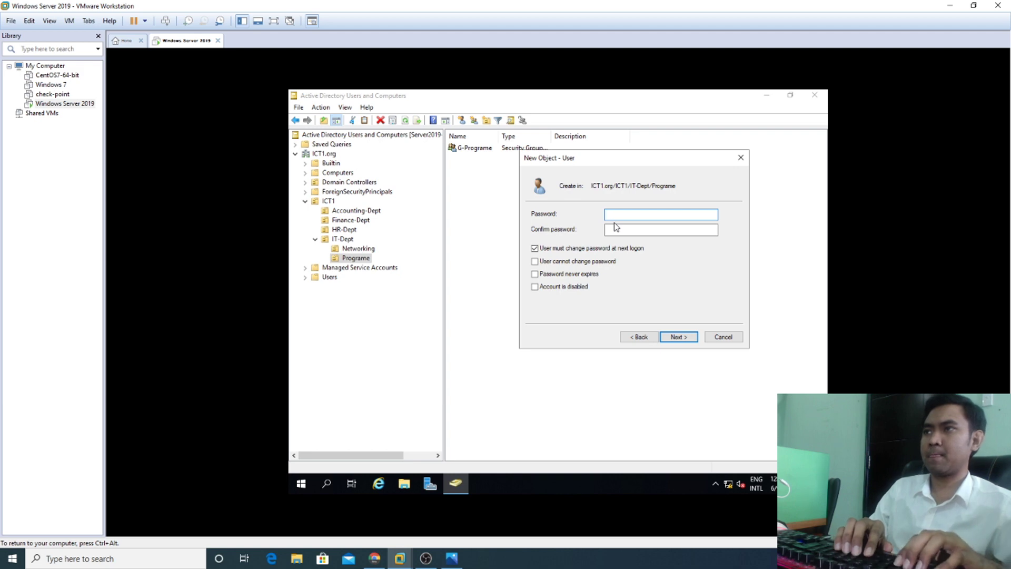
Step: Set the password with no forced change, user cannot change it, never expires, and finish
text(P)
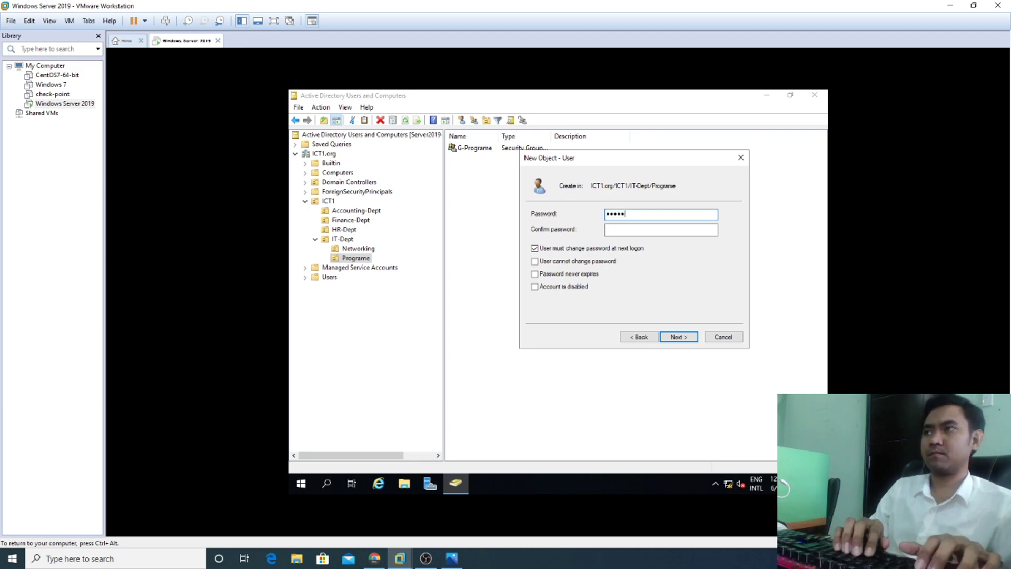
key(Tab)
text(P)
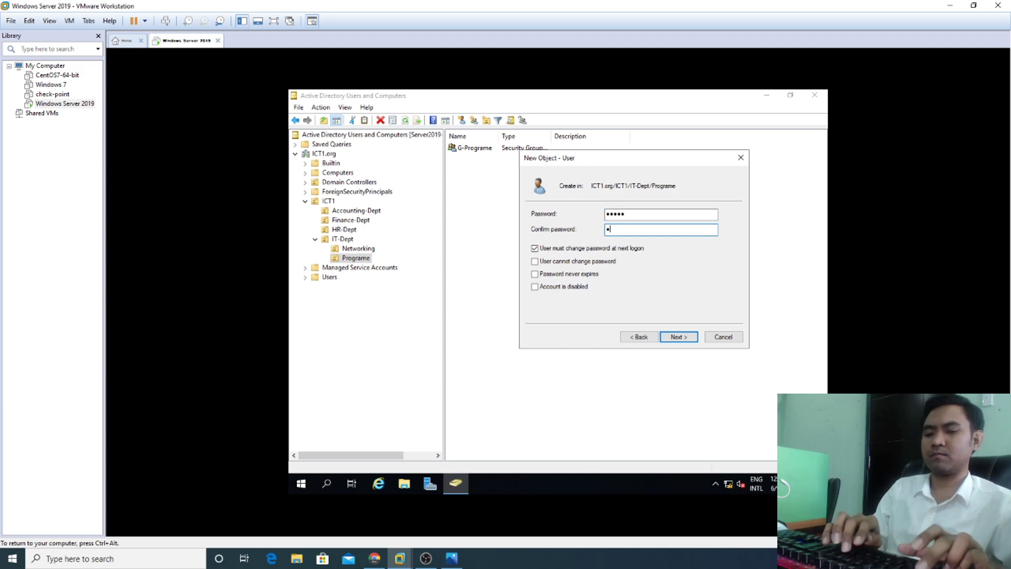
text(1234)
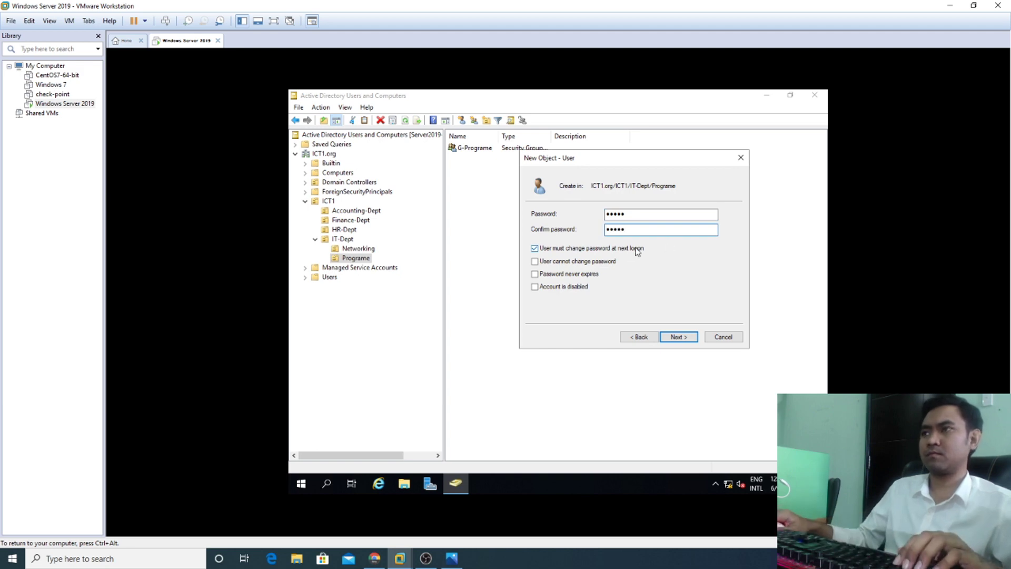
click(630, 251)
click(589, 262)
click(580, 275)
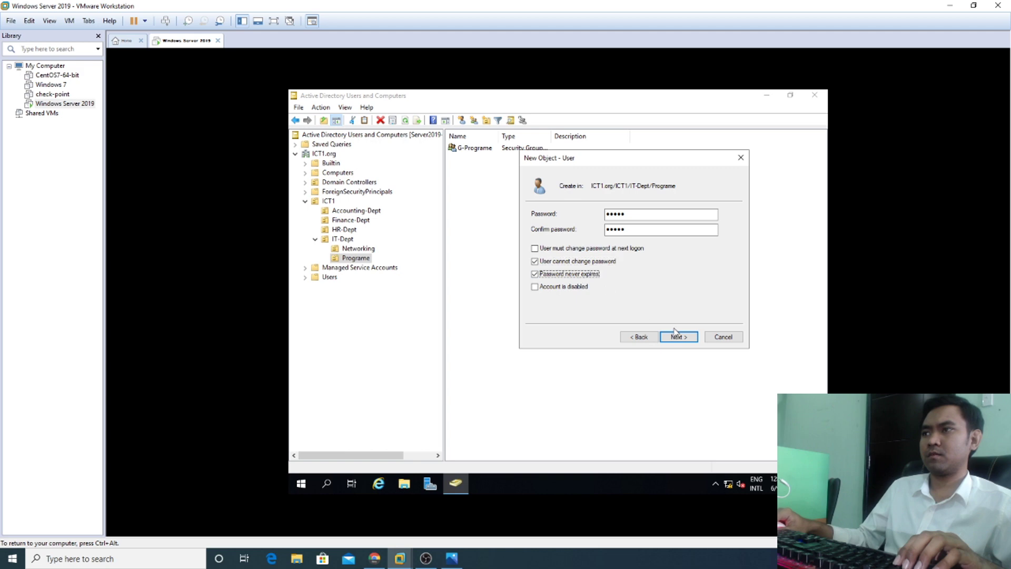
click(678, 337)
click(679, 337)
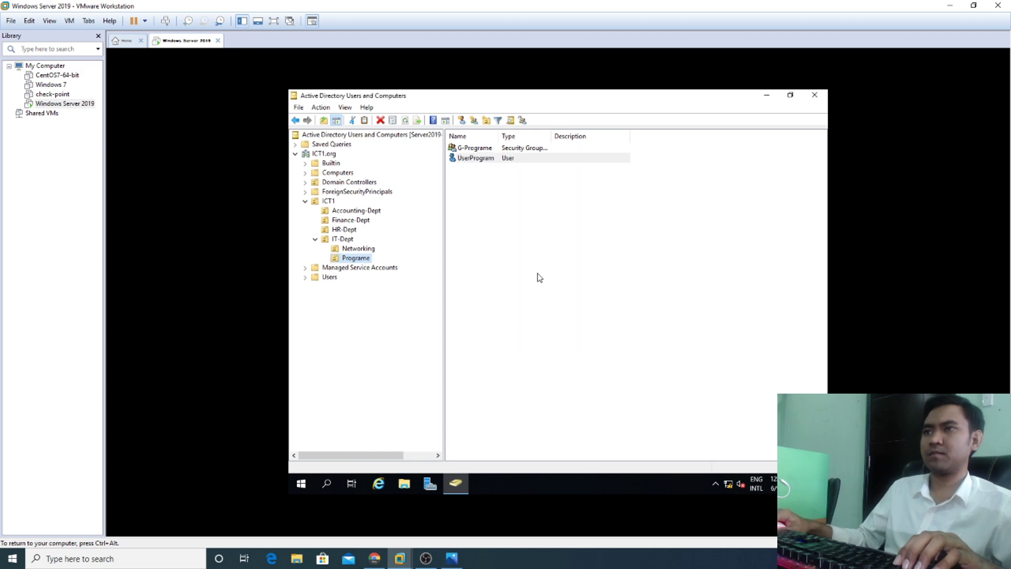
Step: Collapse IT-Dept and return to Accounting-Dept, cancelling an accidental rename of the OU
click(315, 240)
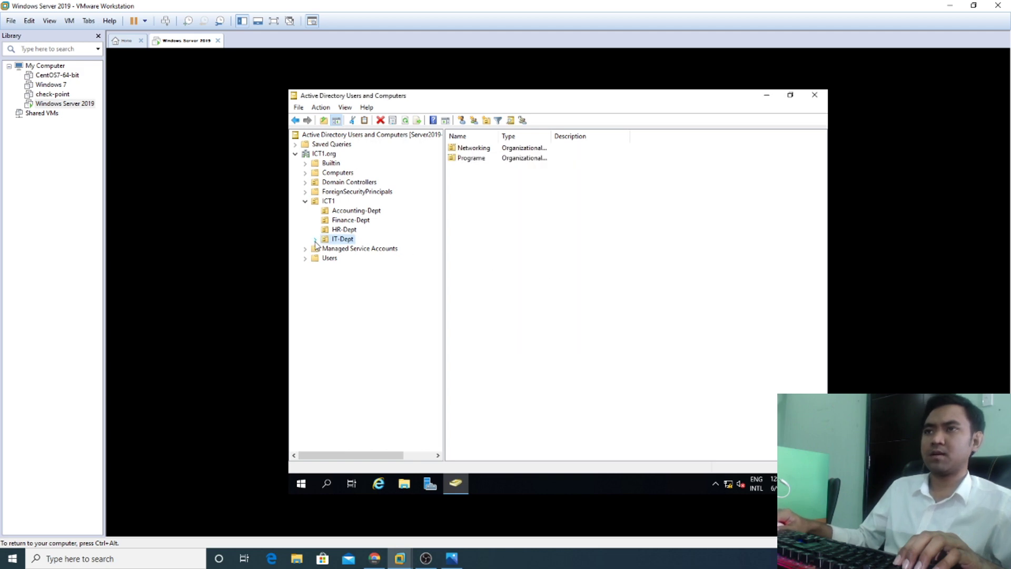
click(316, 240)
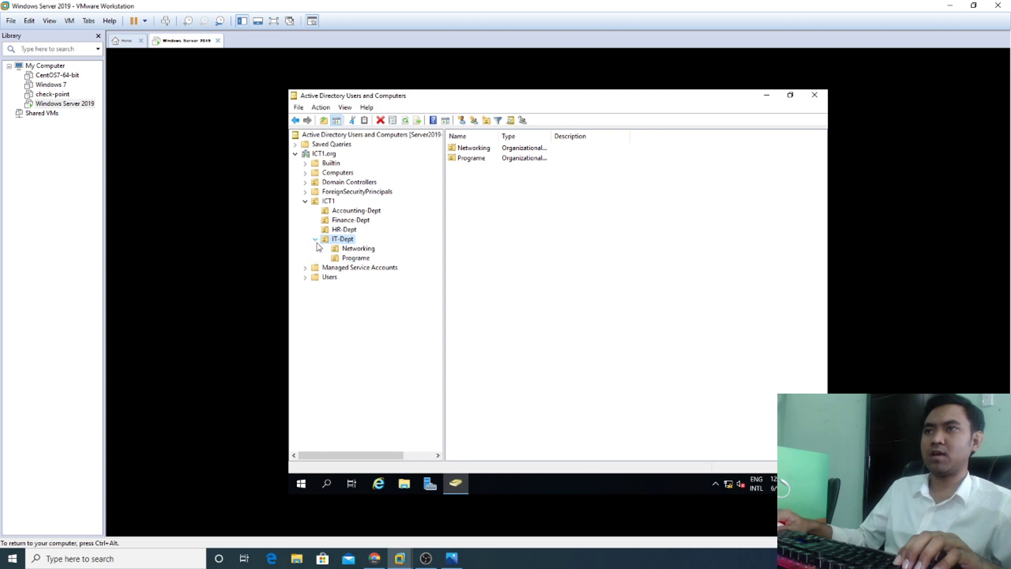
click(315, 241)
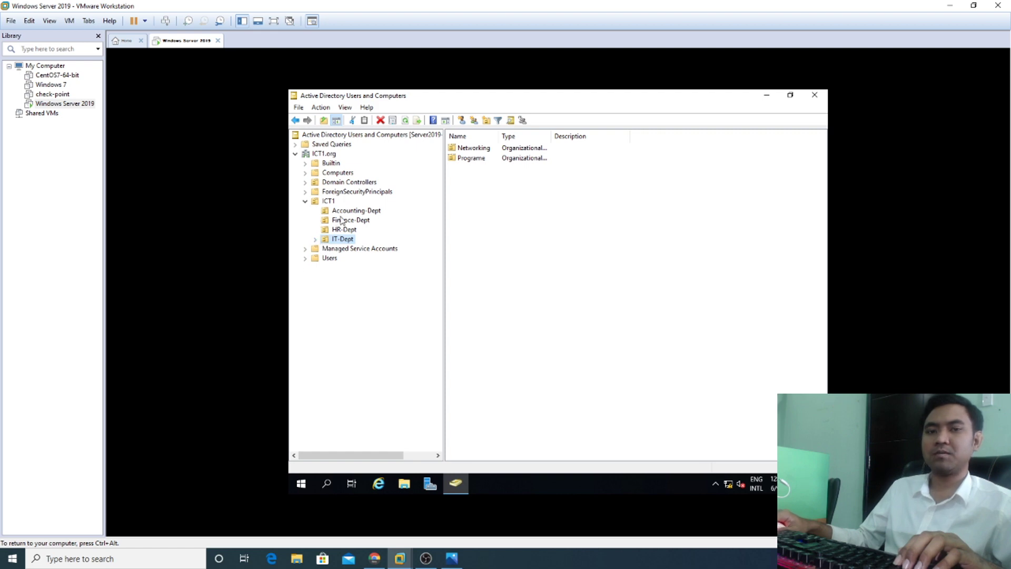
click(360, 212)
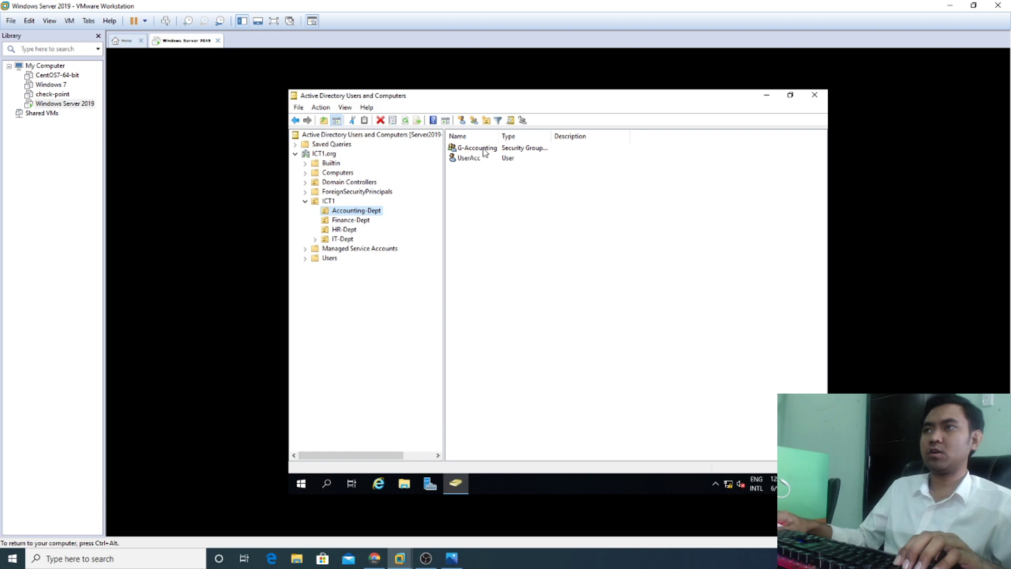
click(482, 157)
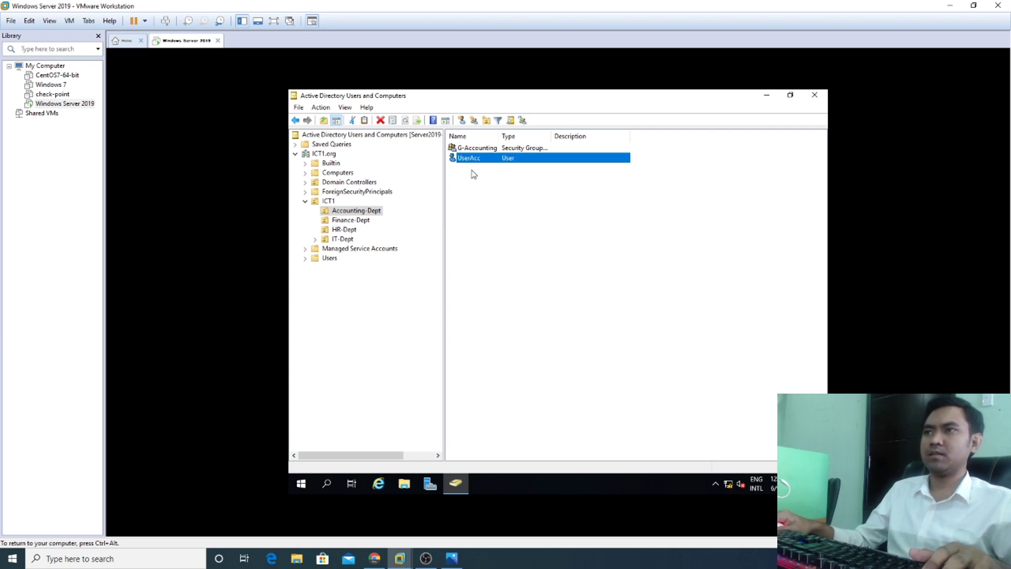
click(364, 213)
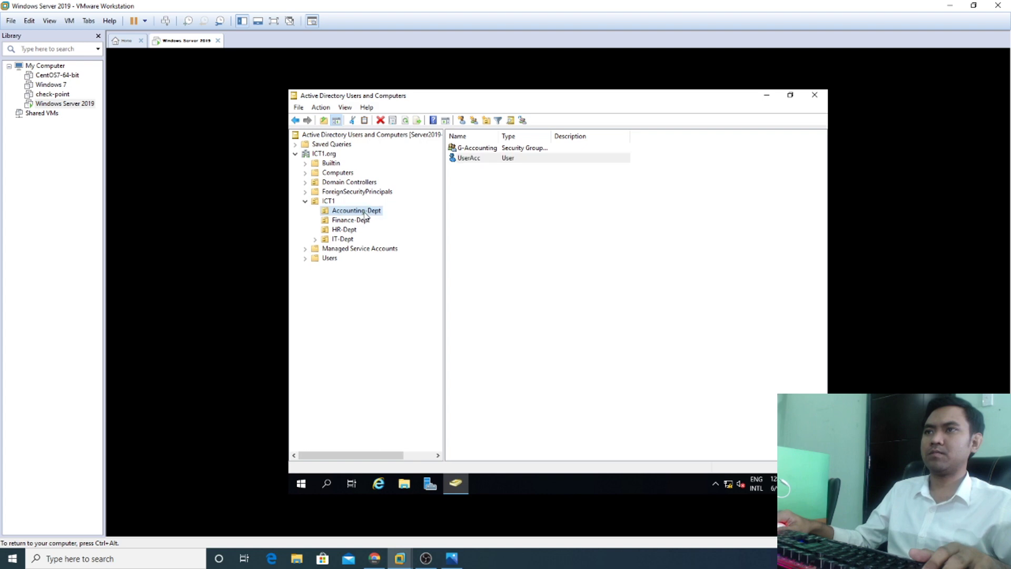
click(365, 213)
key(Escape)
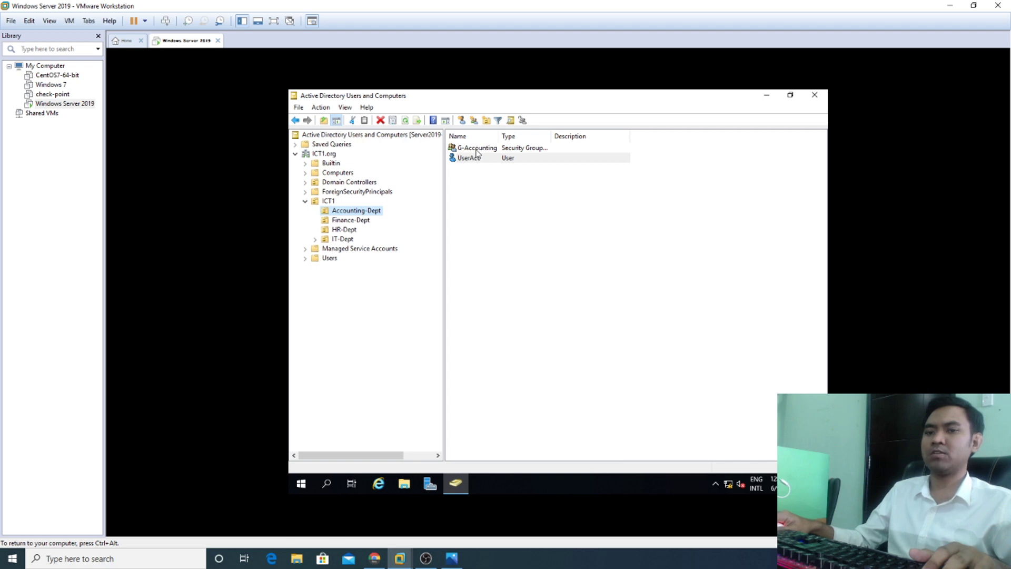
Step: Add UserAcc to the G-Accounting group via Add to a group
right_click(472, 162)
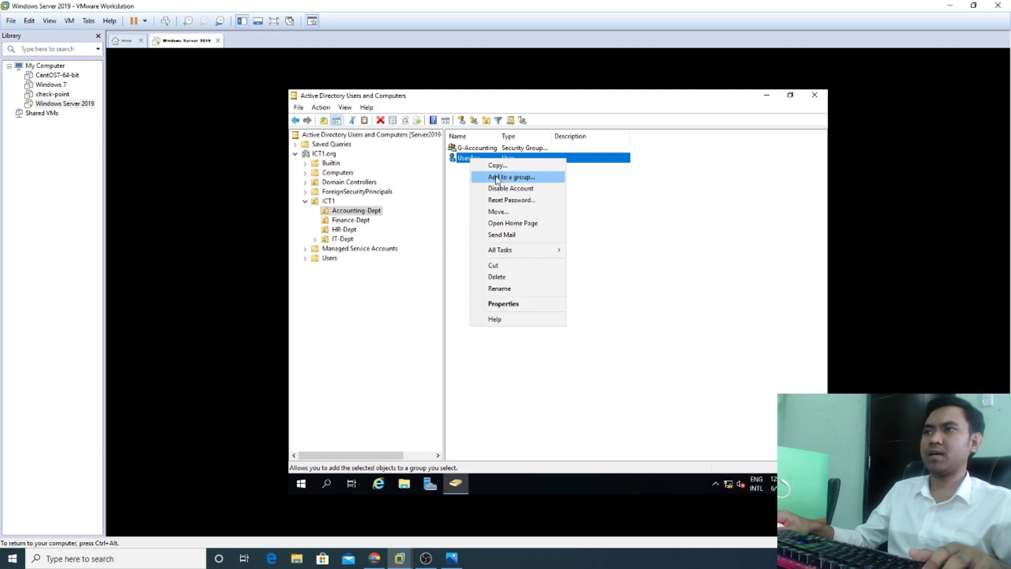
click(514, 179)
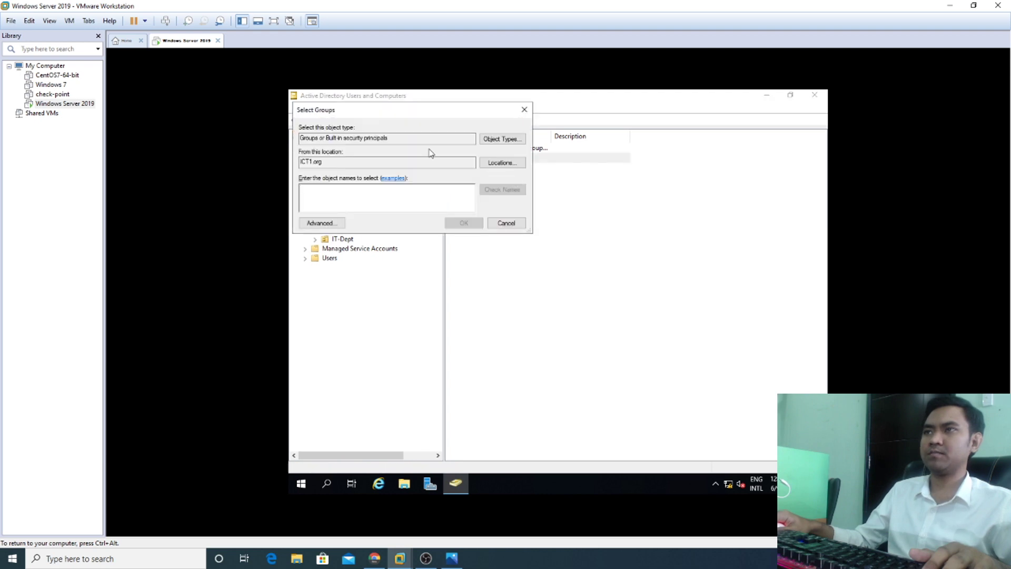
drag(434, 113, 614, 183)
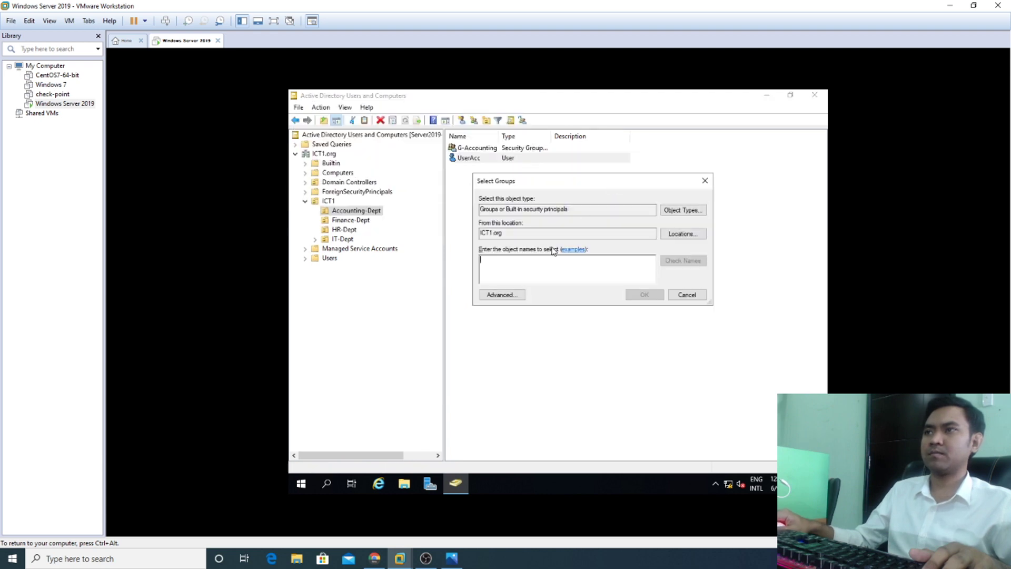
text(G)
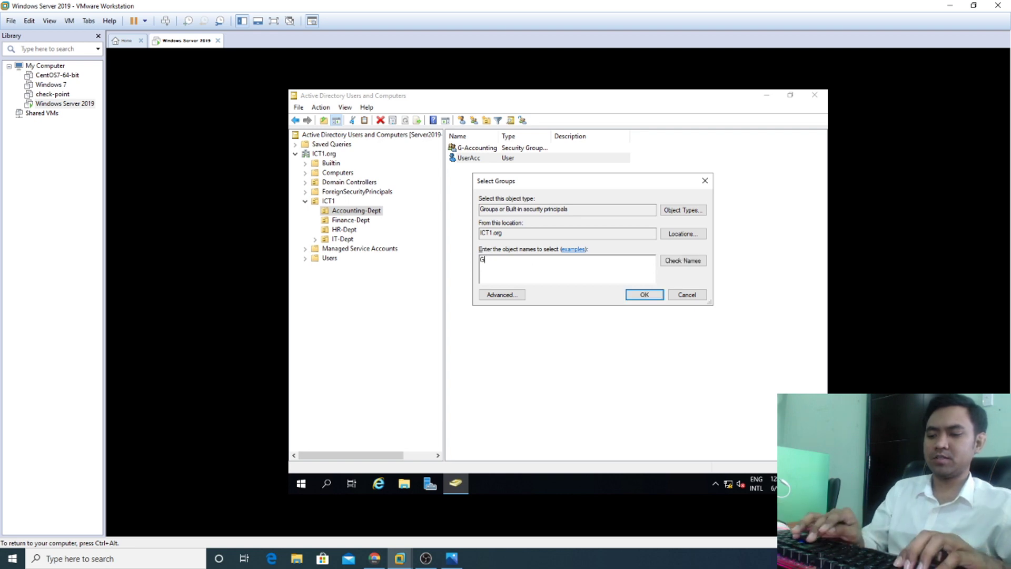
text(-A)
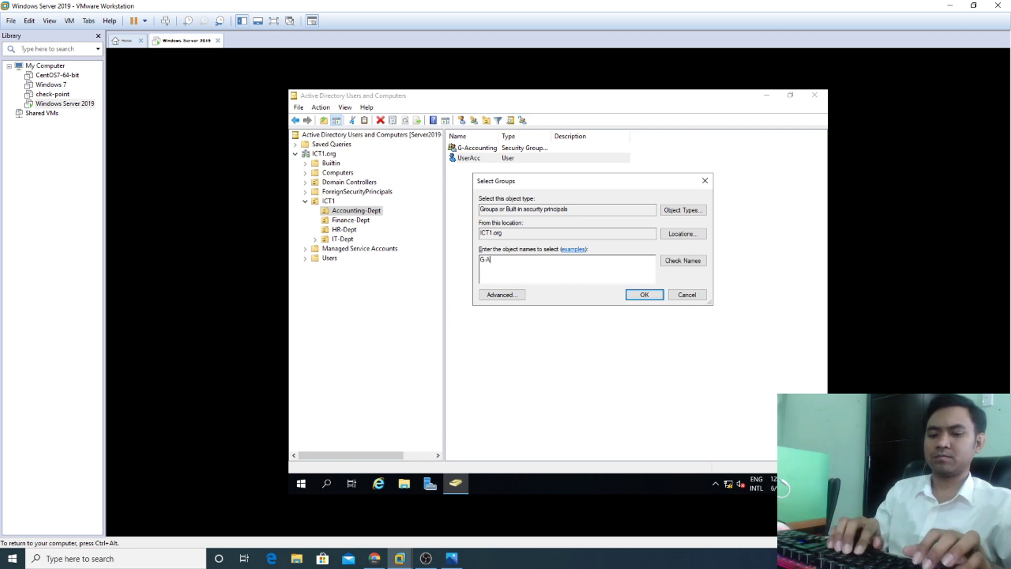
text(cc)
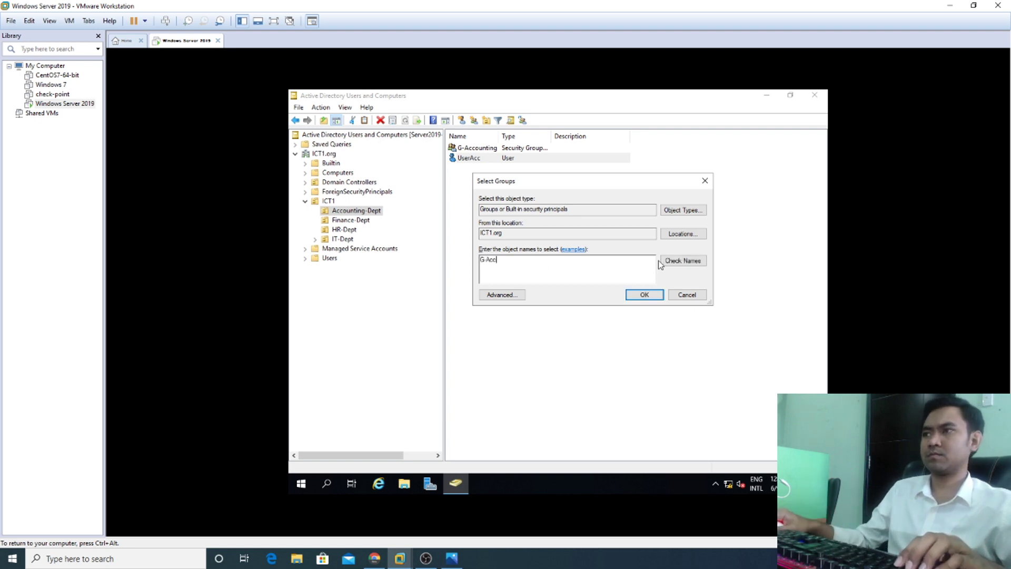
click(662, 261)
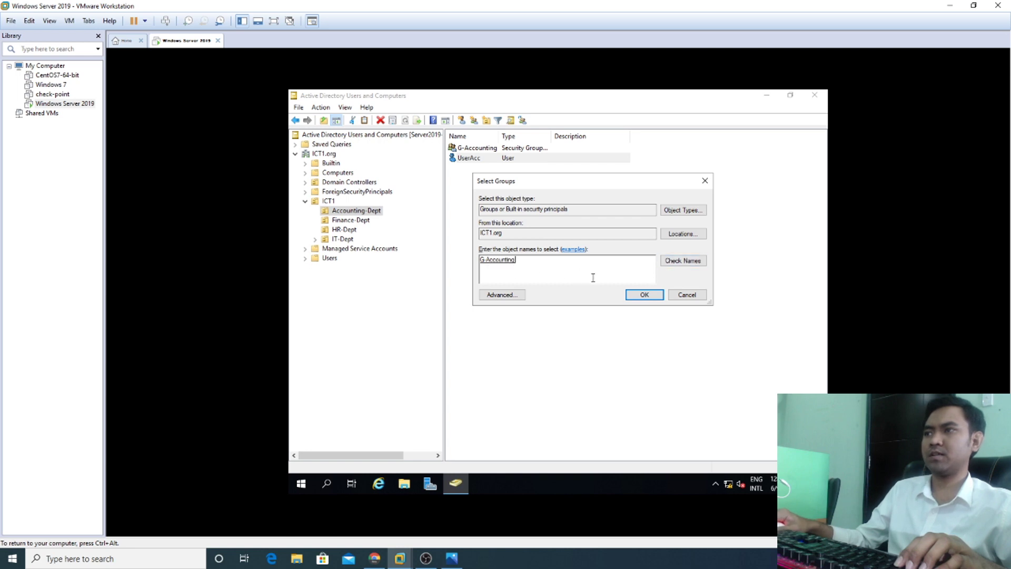
click(644, 296)
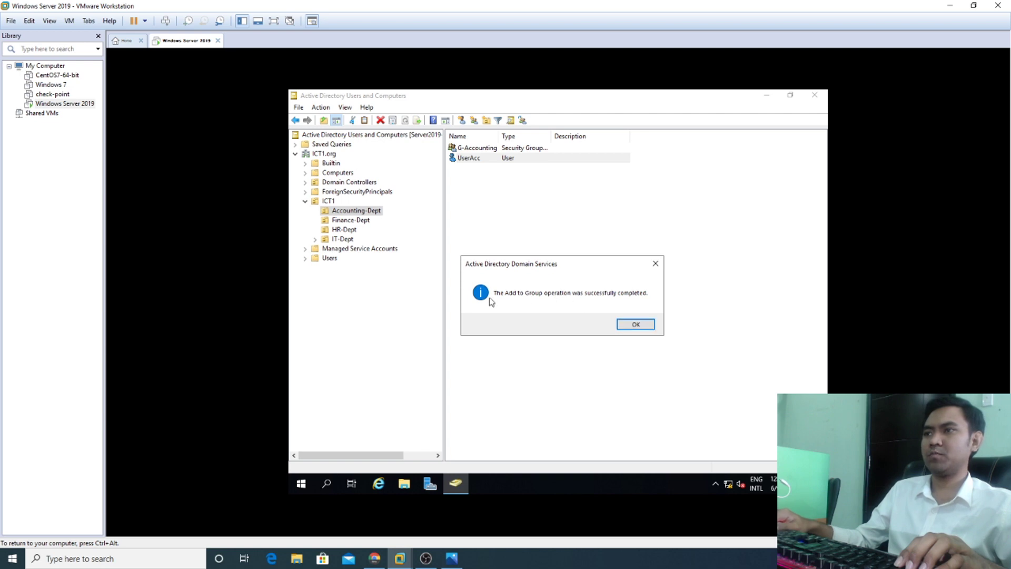
click(636, 325)
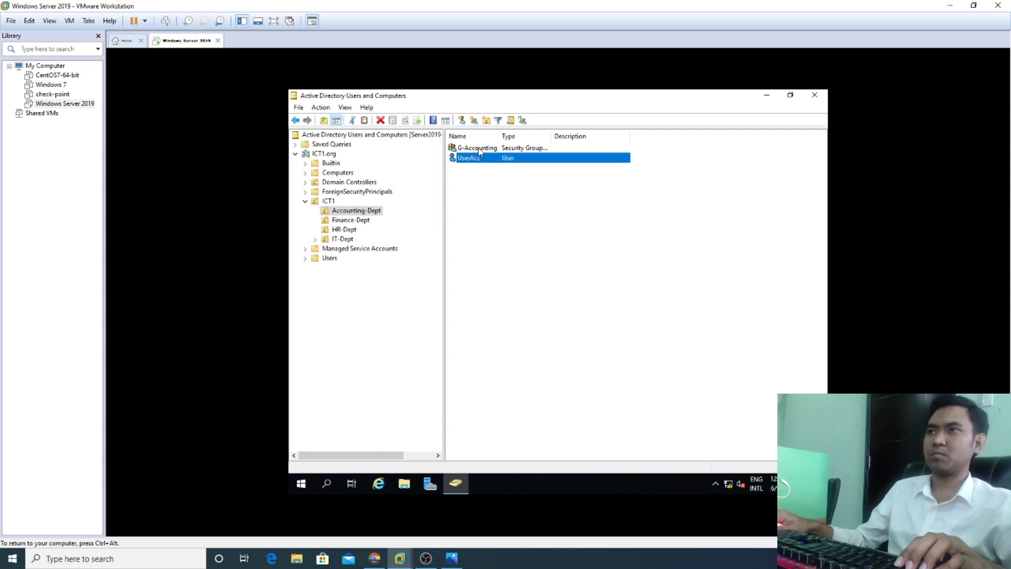
Step: Verify UserAcc on G-Accounting's Members list, then go to Finance-Dept
double_click(477, 148)
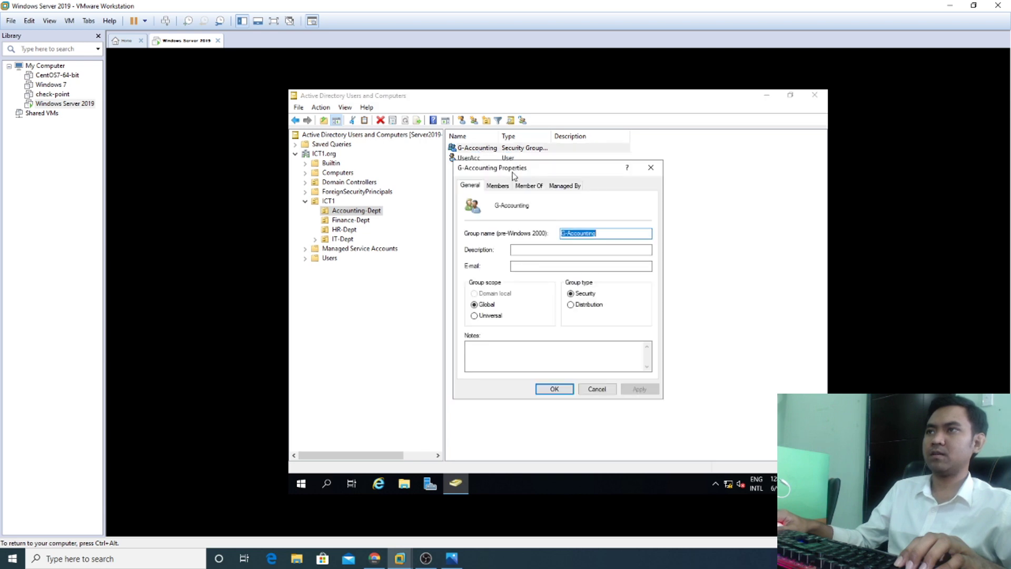
click(502, 187)
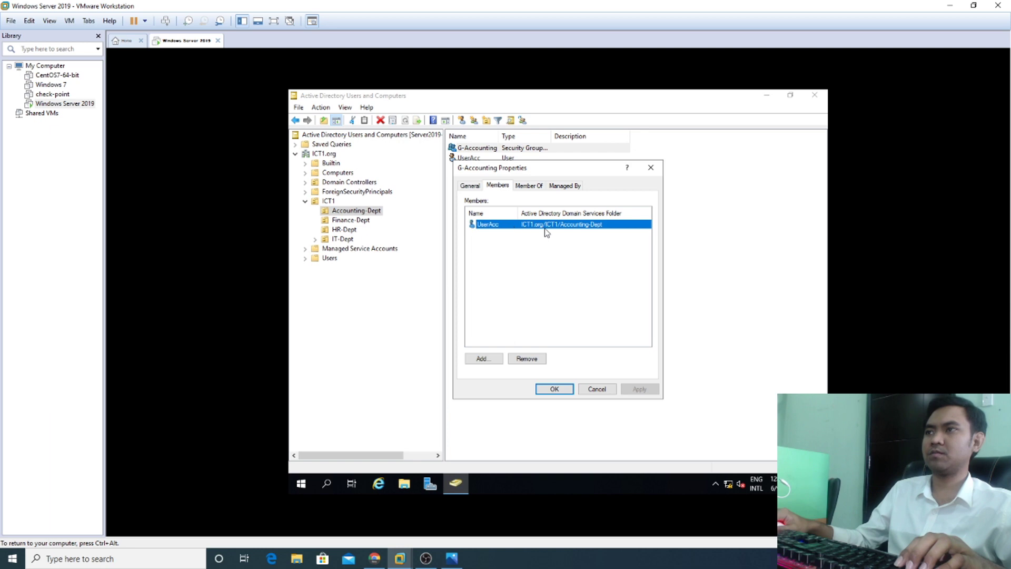
click(554, 389)
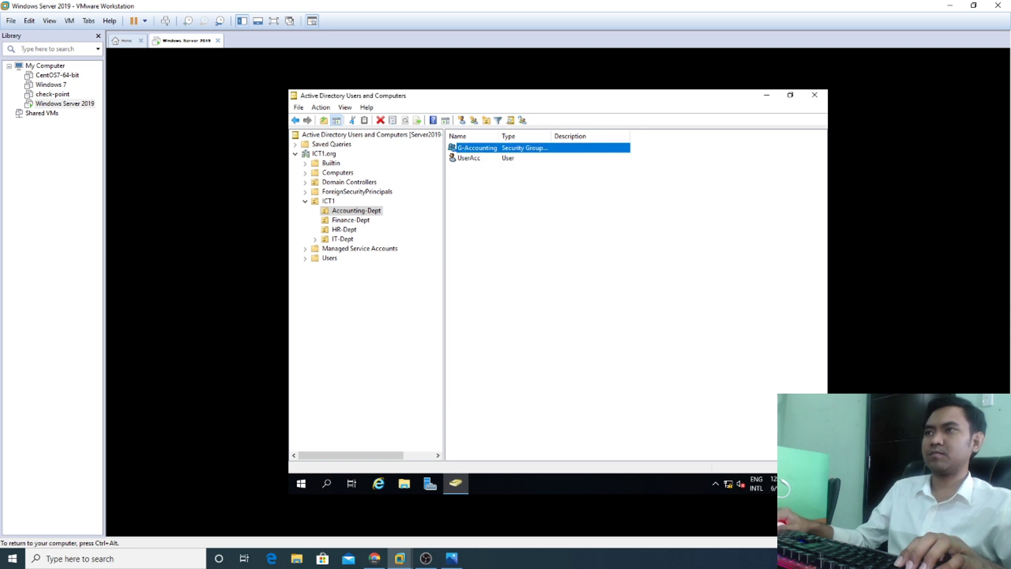
click(347, 221)
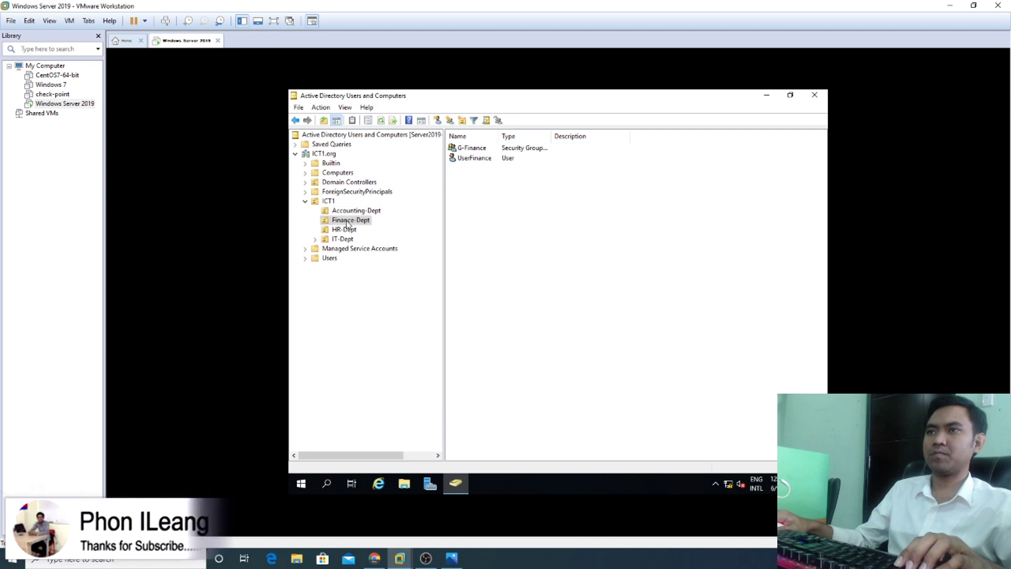
click(478, 159)
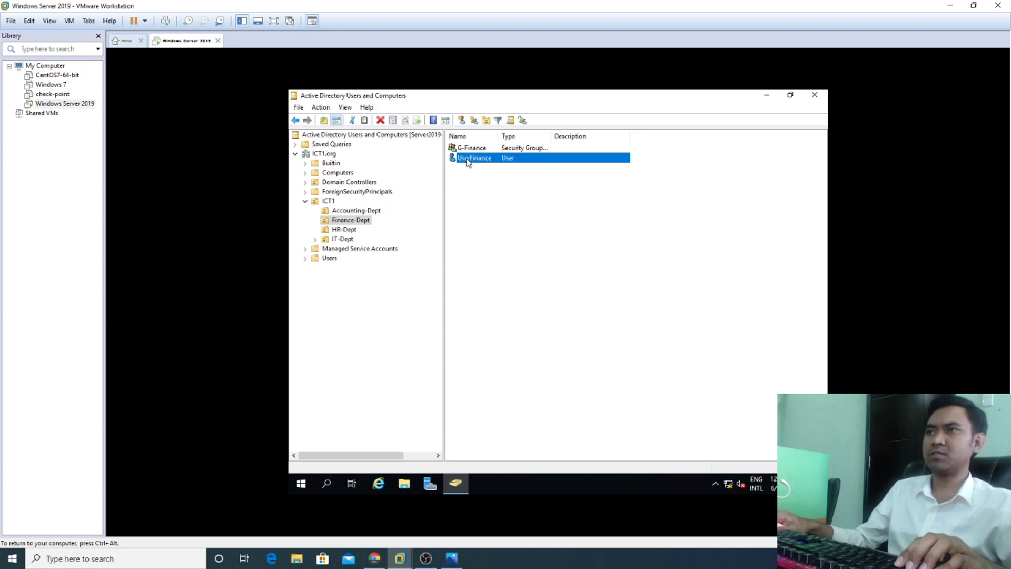
Step: Add UserFinance to G-Finance and open G-Finance's Members list to confirm it
right_click(471, 161)
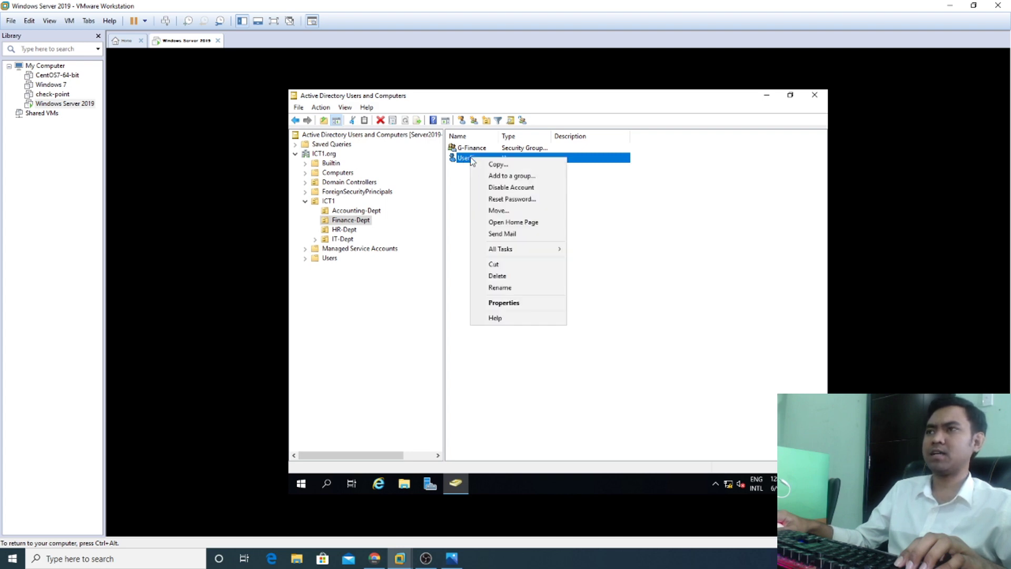
click(504, 177)
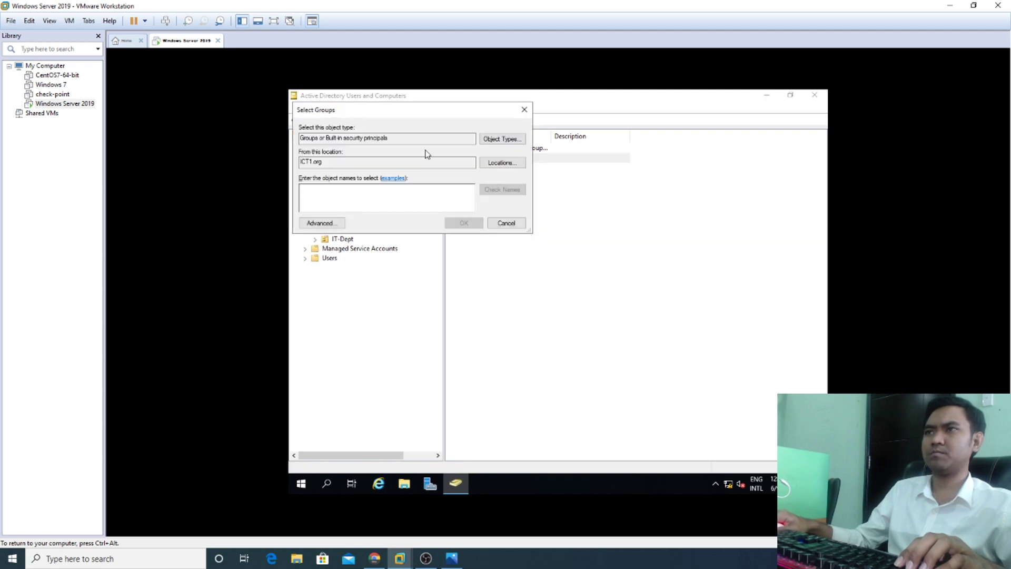
drag(630, 209, 630, 209)
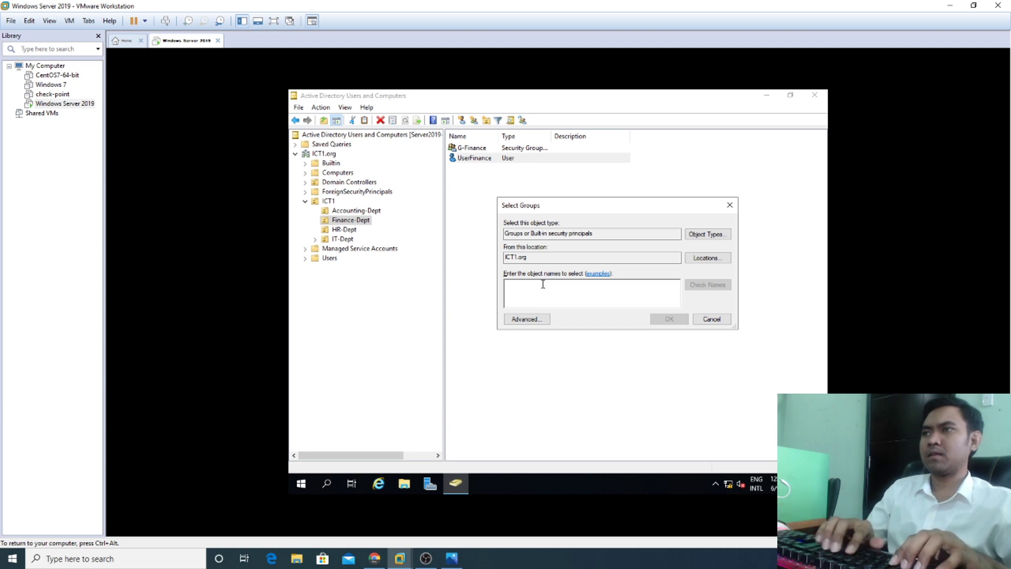
text(G)
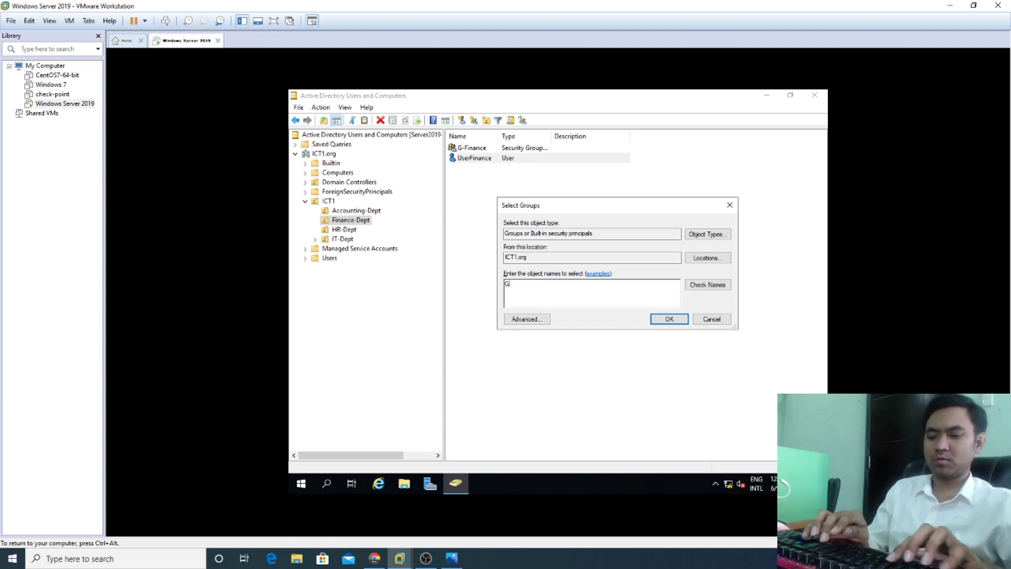
text(-)
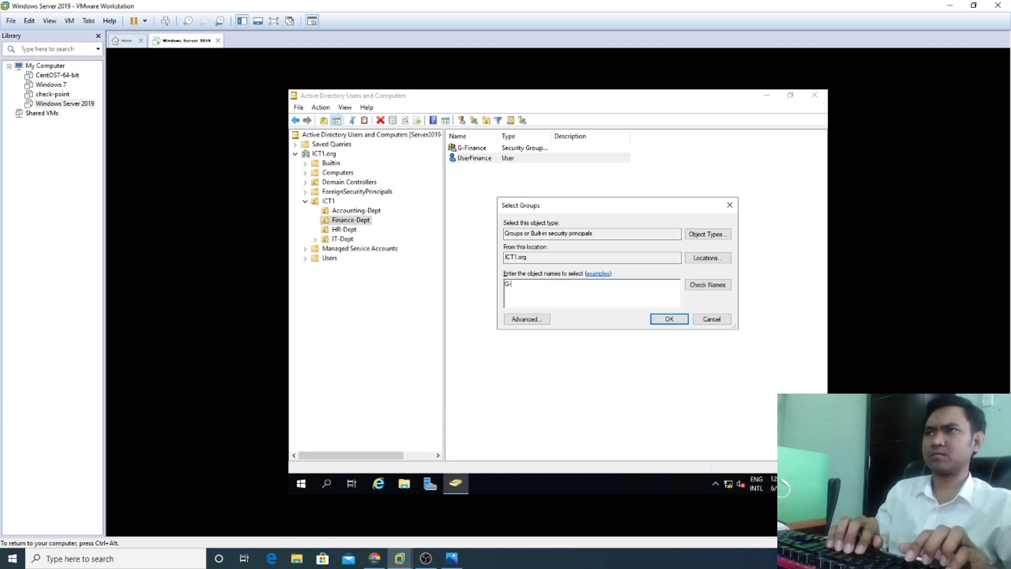
text(Finance)
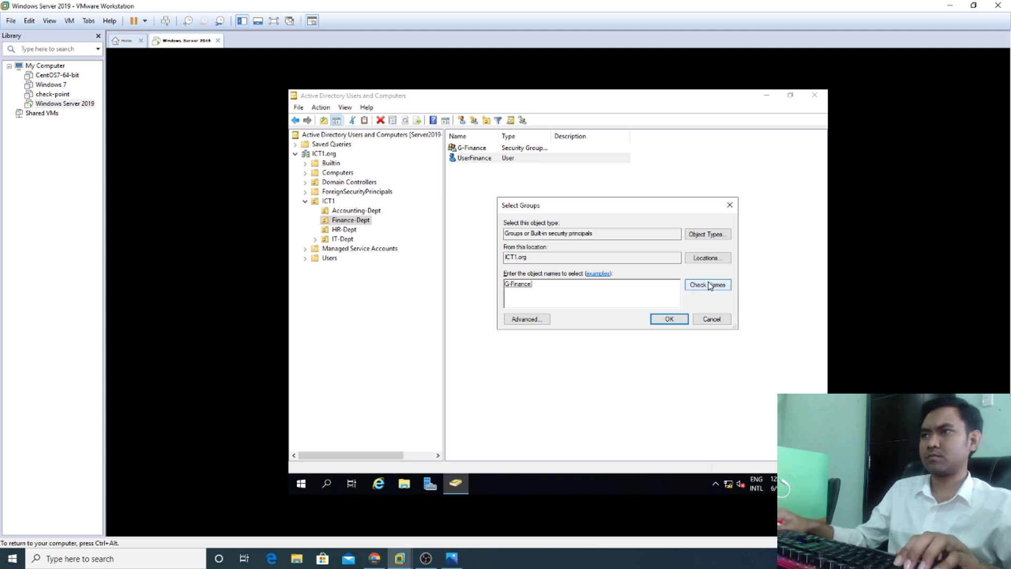
click(710, 285)
click(667, 320)
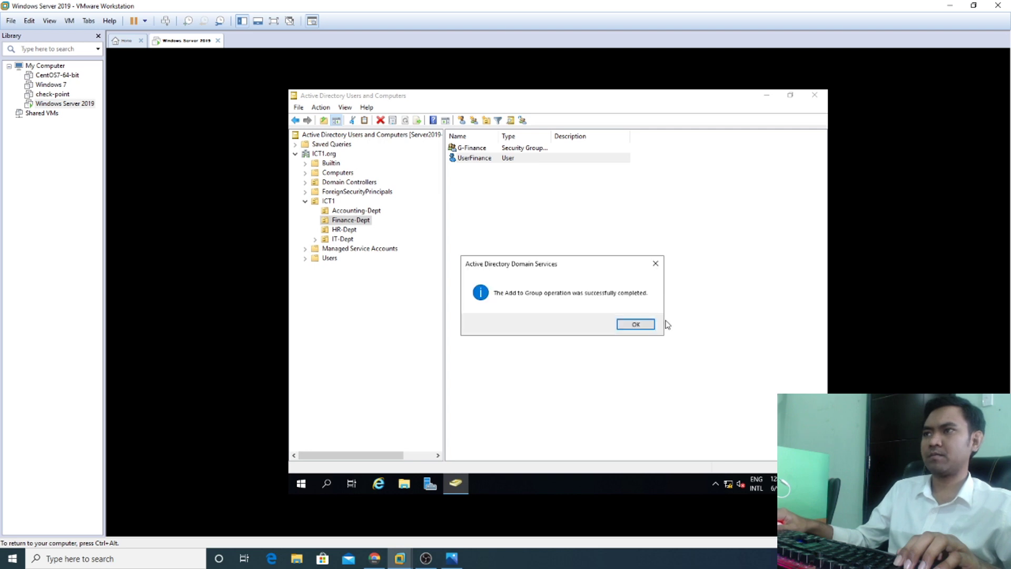
click(636, 324)
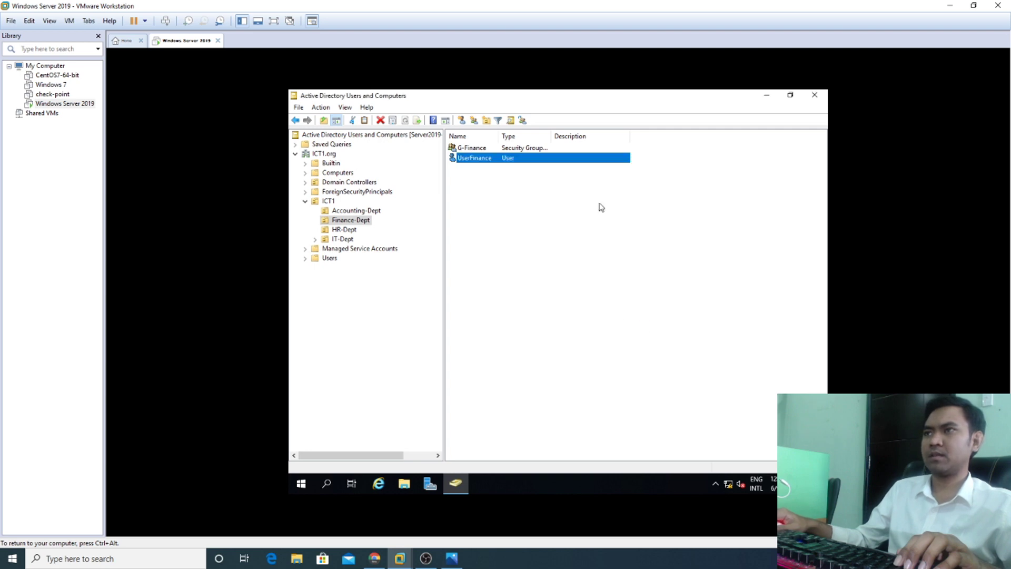
double_click(470, 149)
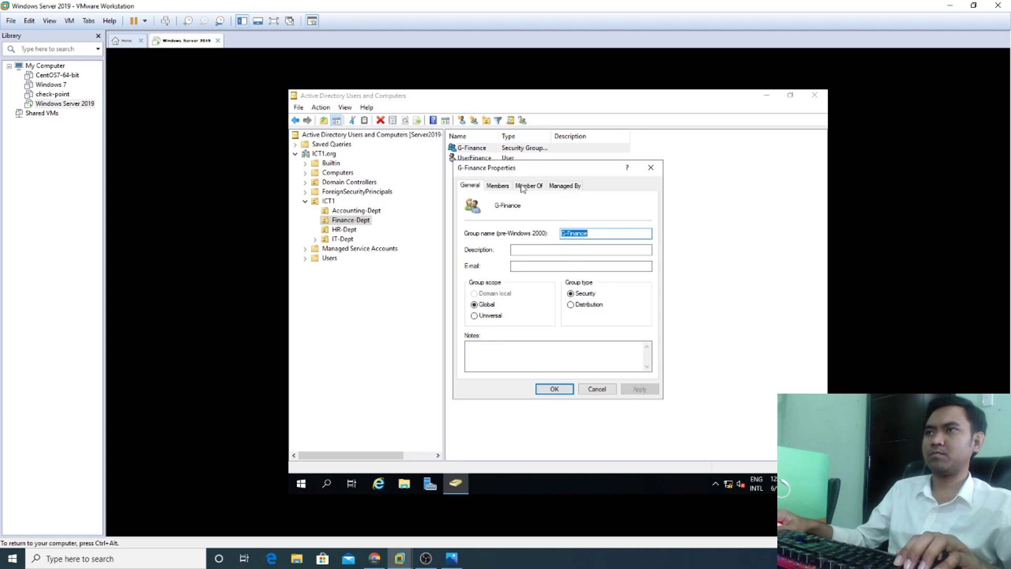
click(498, 186)
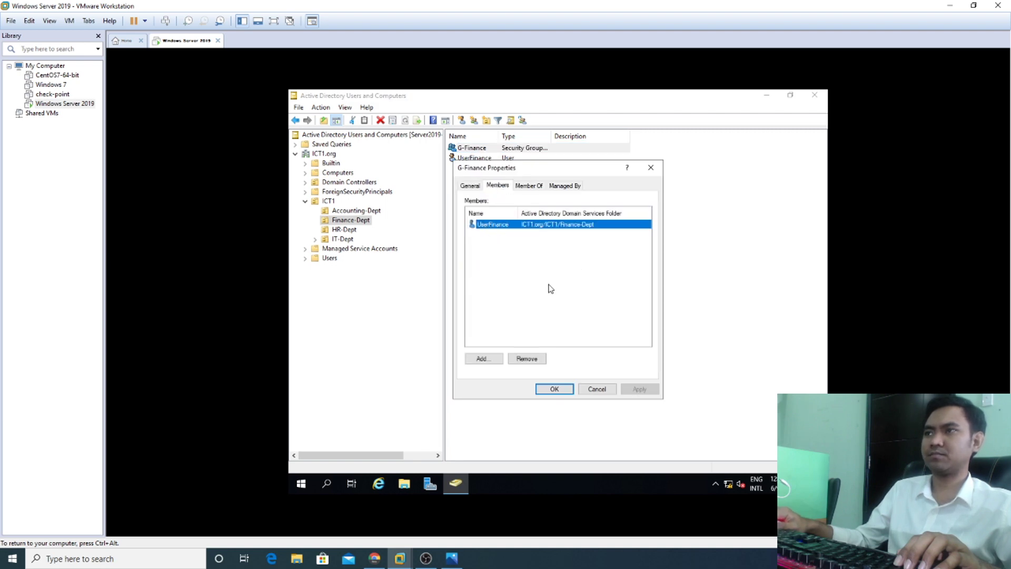
Step: Close G-Finance properties and add HR-Dept's UserHR to the G-HR group
click(553, 389)
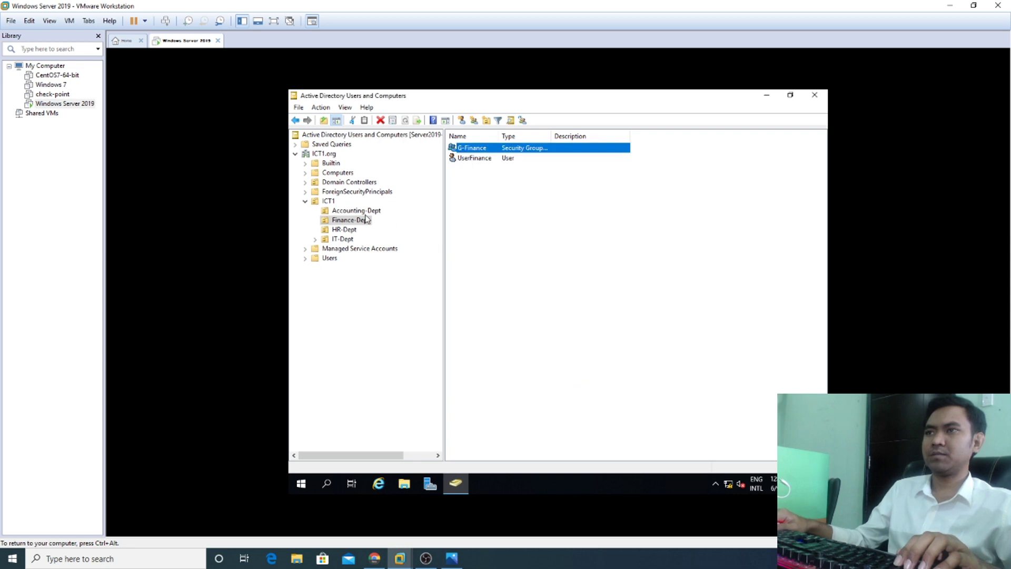
click(344, 231)
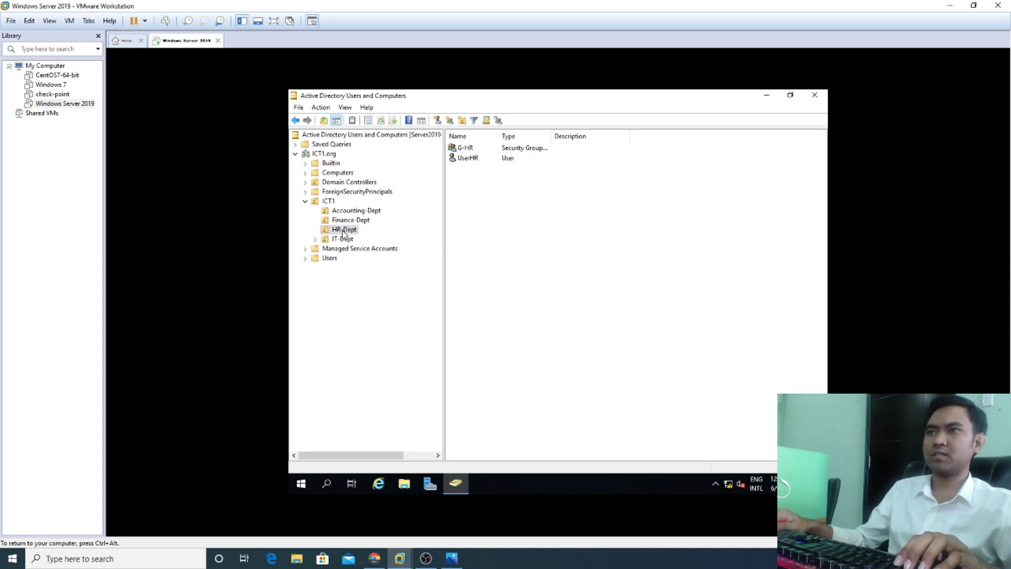
click(474, 159)
right_click(475, 161)
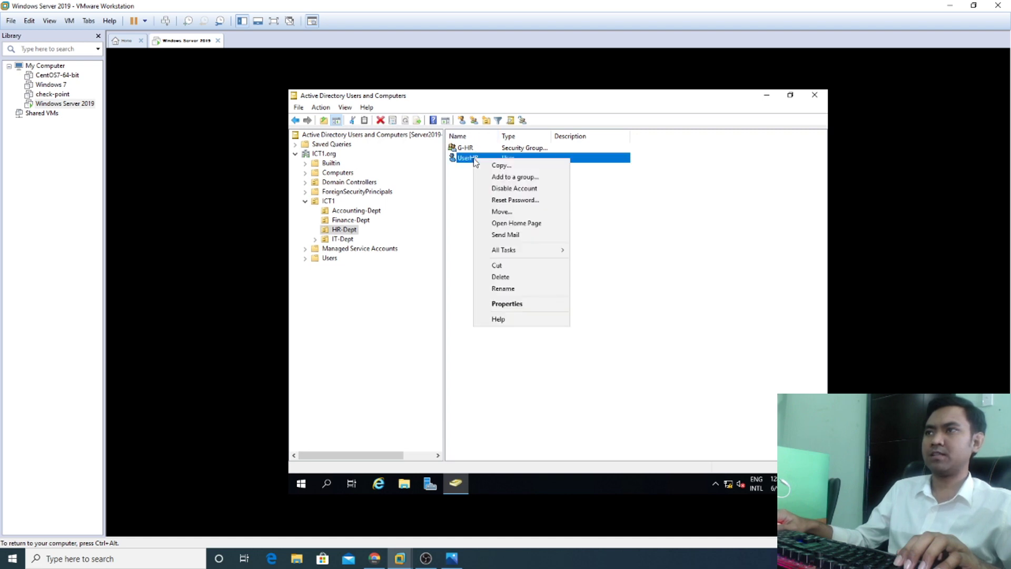
click(502, 176)
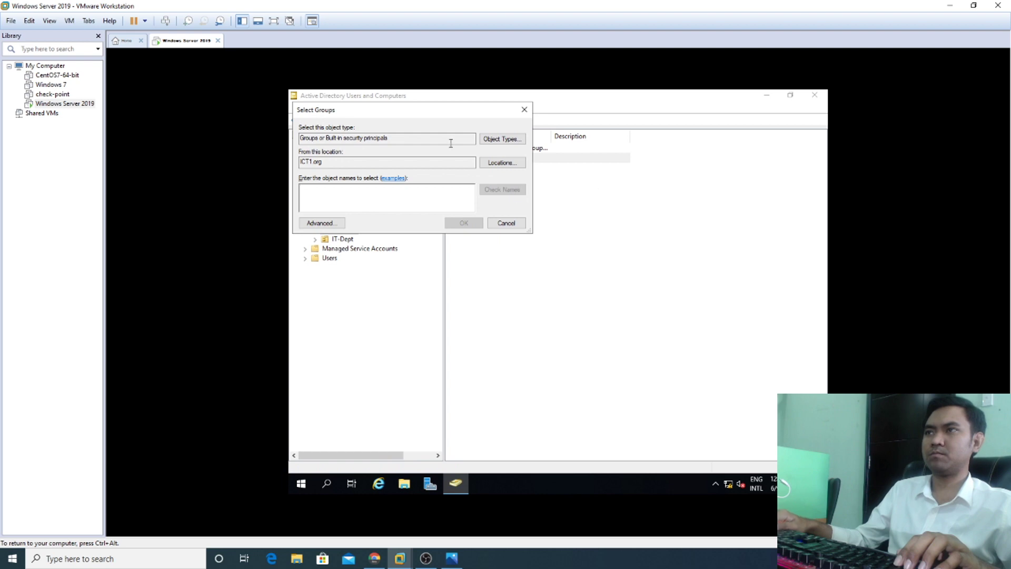
drag(442, 109, 620, 175)
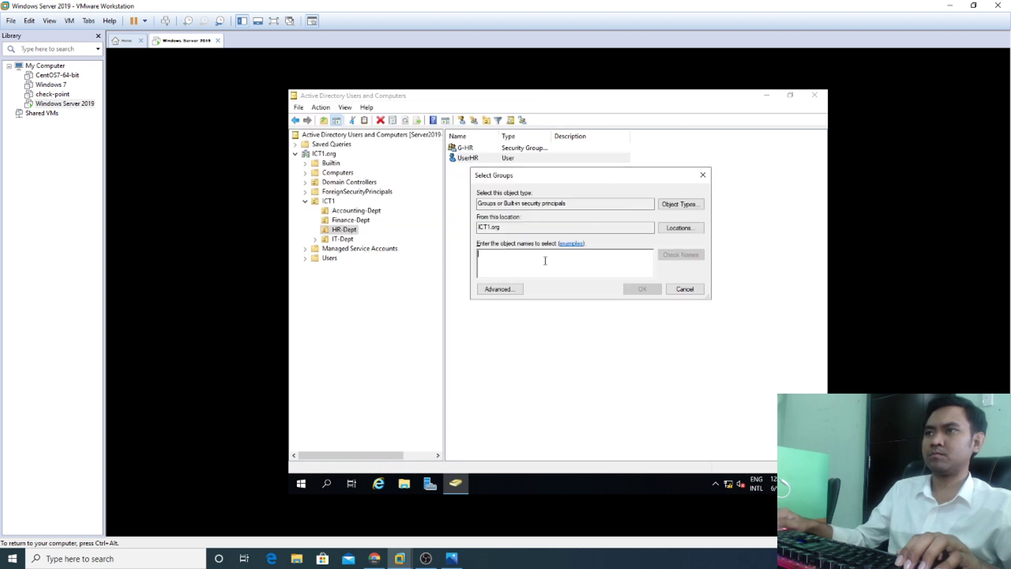
text(G-)
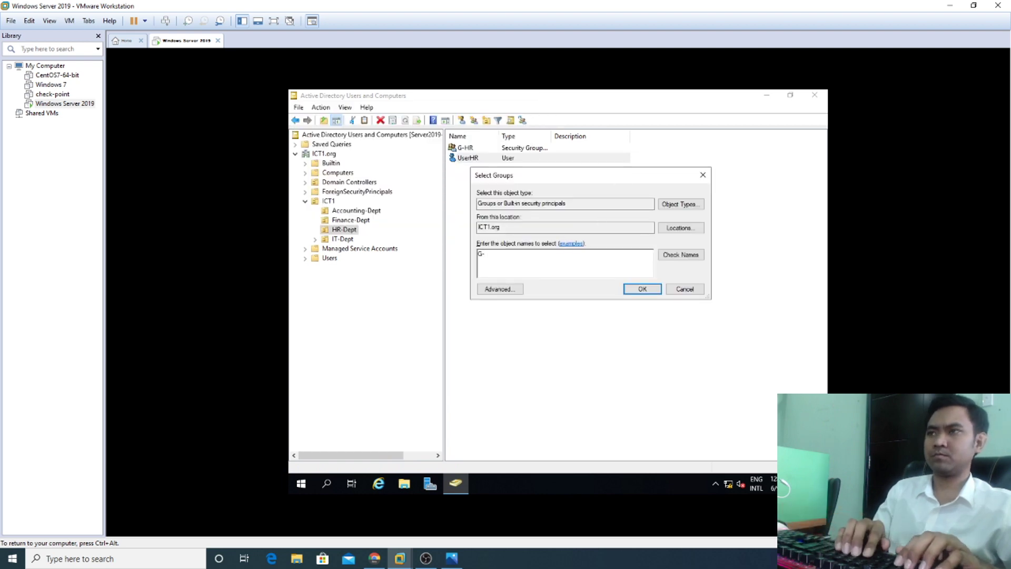
text(HR)
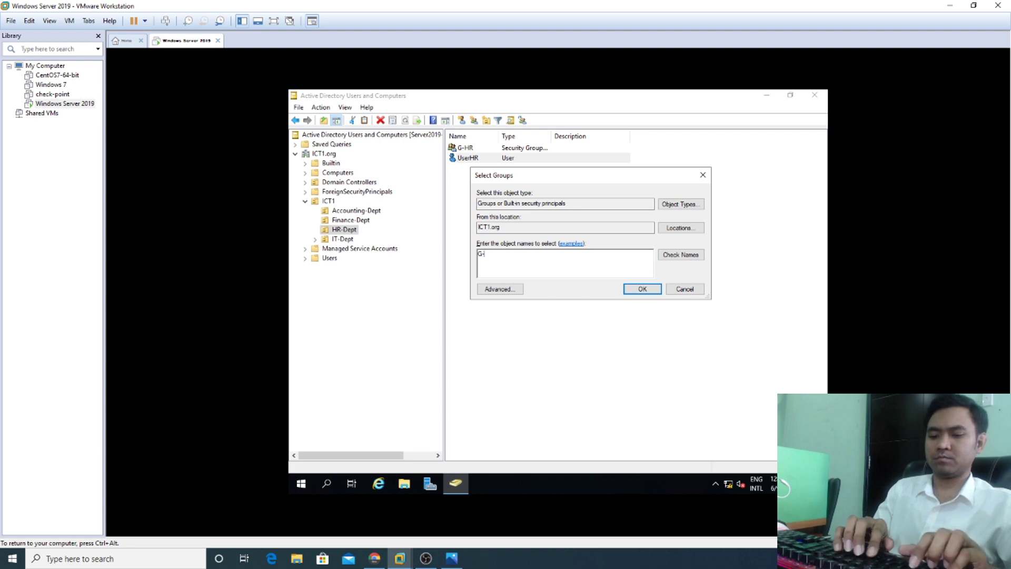
click(682, 255)
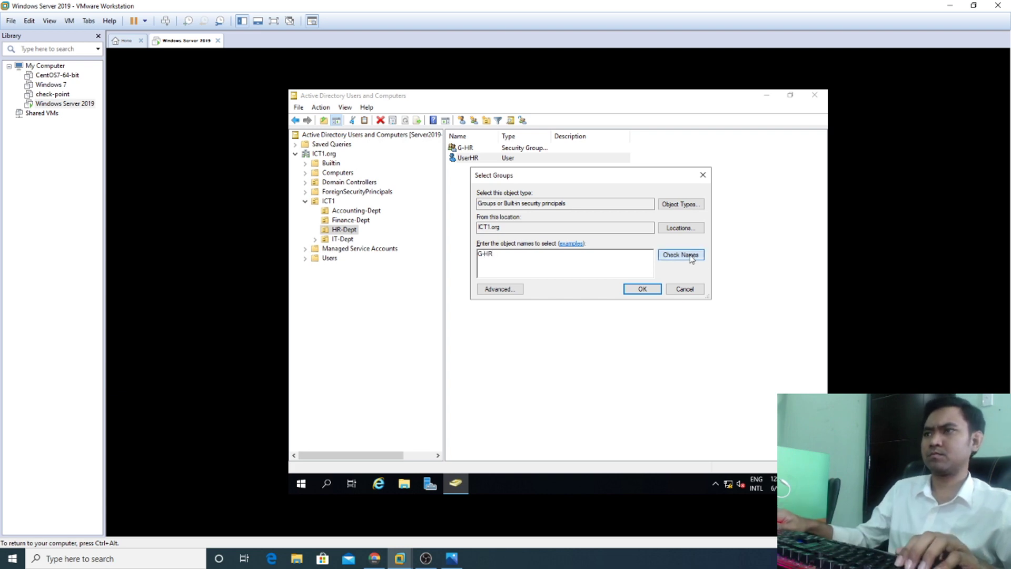
click(643, 288)
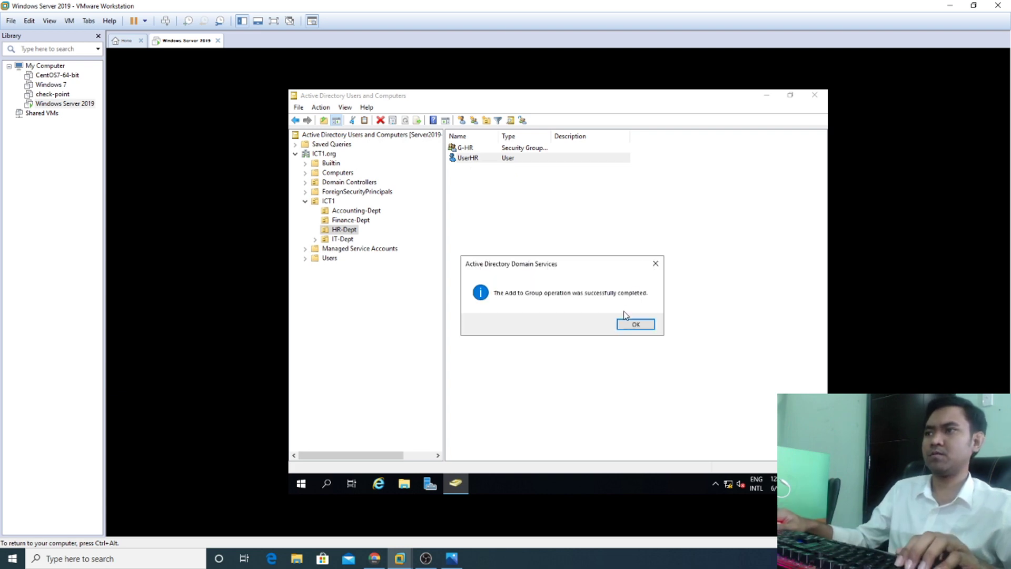
click(634, 325)
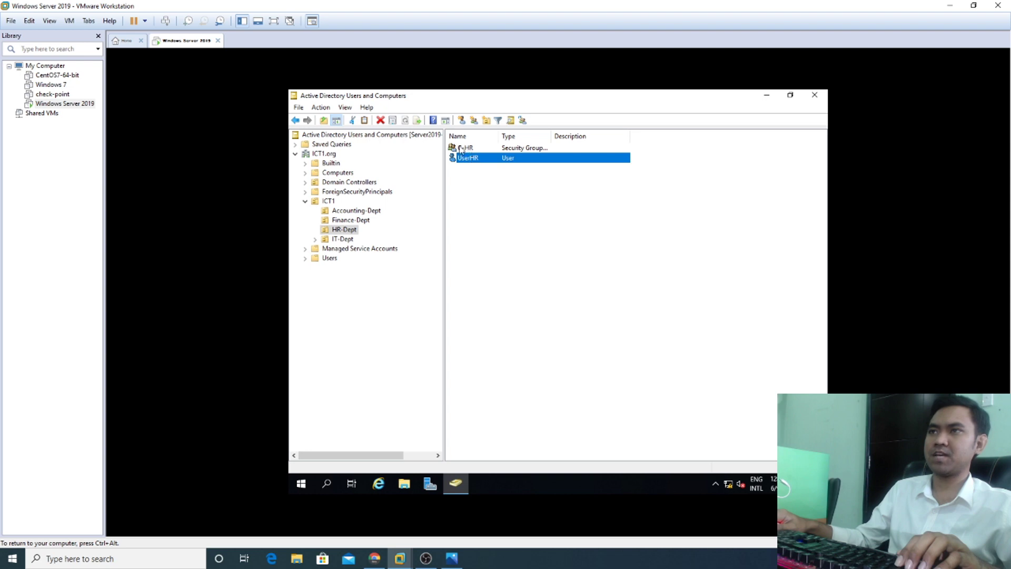
click(341, 240)
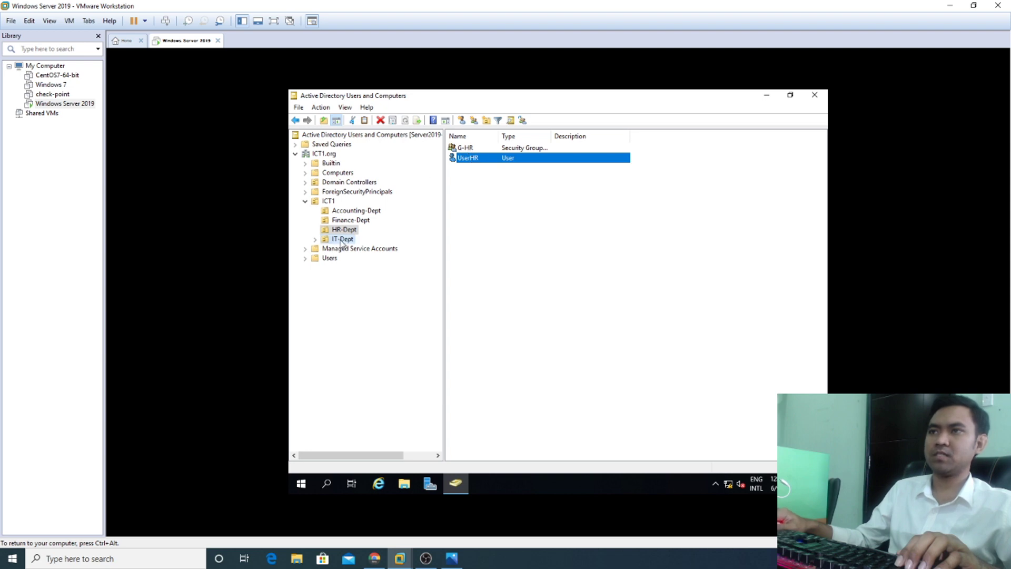
Step: In IT-Dept's Networking OU, start adding UserNetwork to a group
click(315, 240)
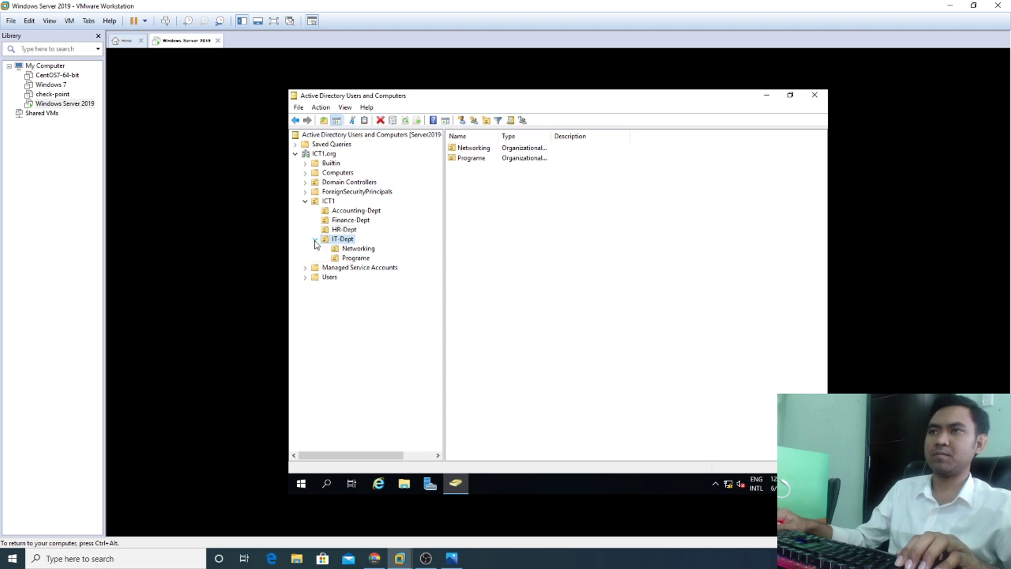
click(361, 251)
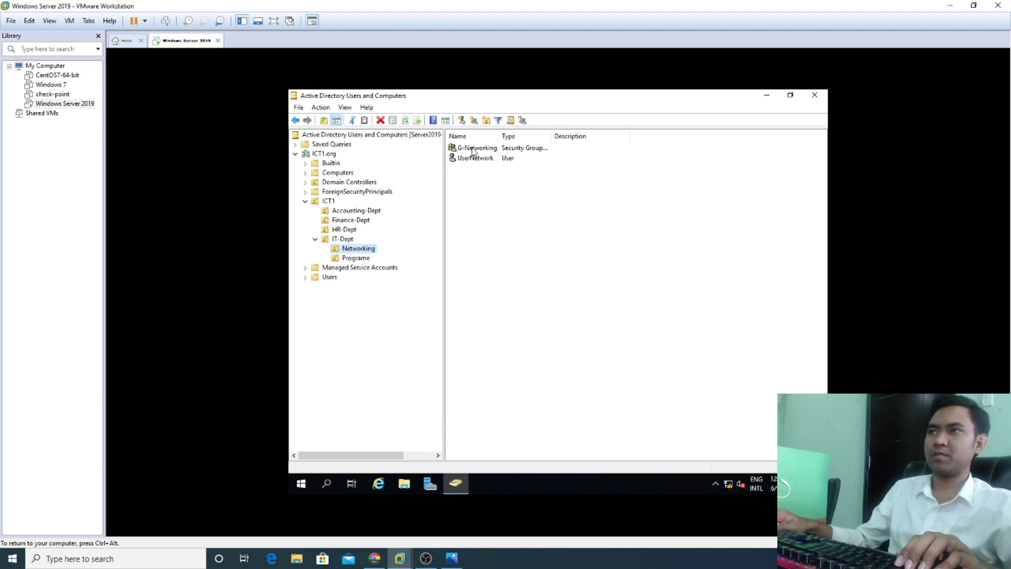
click(484, 161)
right_click(484, 161)
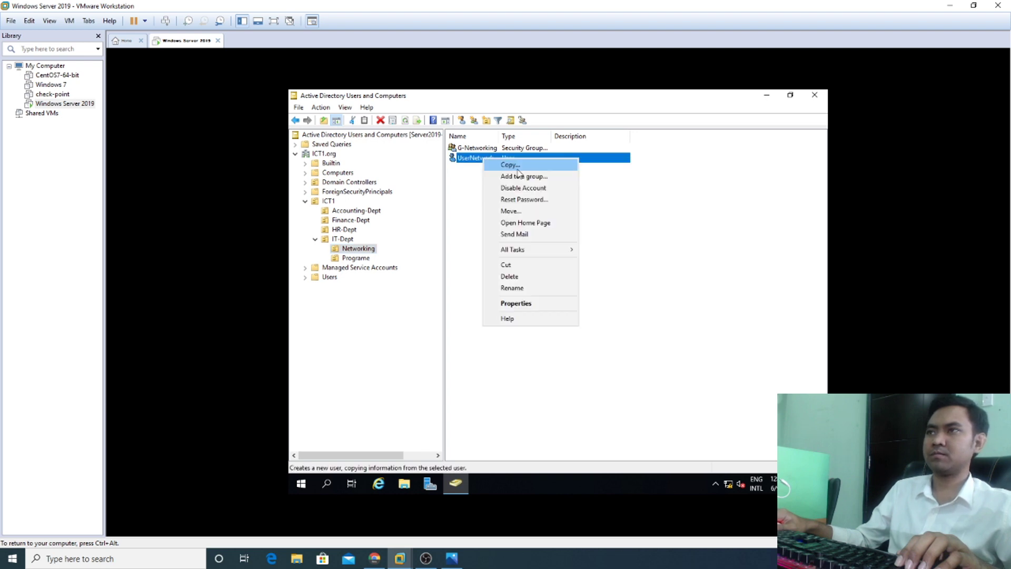
click(521, 174)
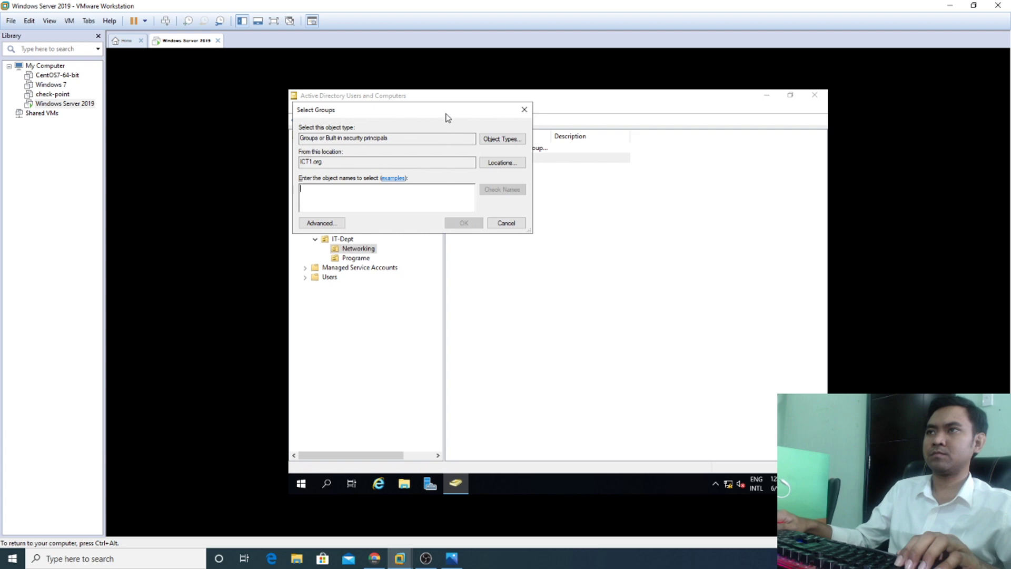
drag(447, 117, 608, 191)
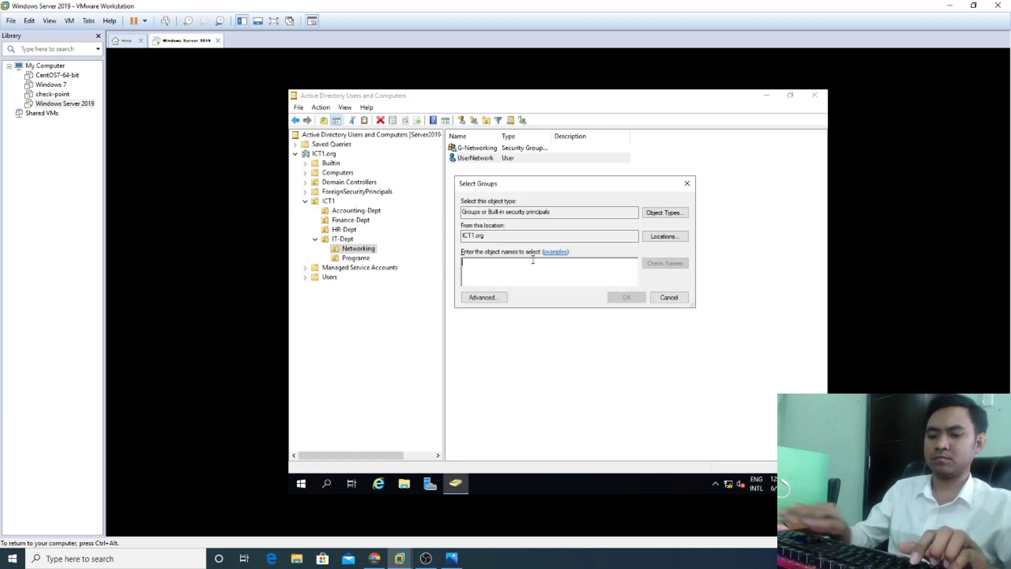
Step: Enter G-Net, resolve it to G-Networking, and confirm UserNetwork's membership
text(G-New)
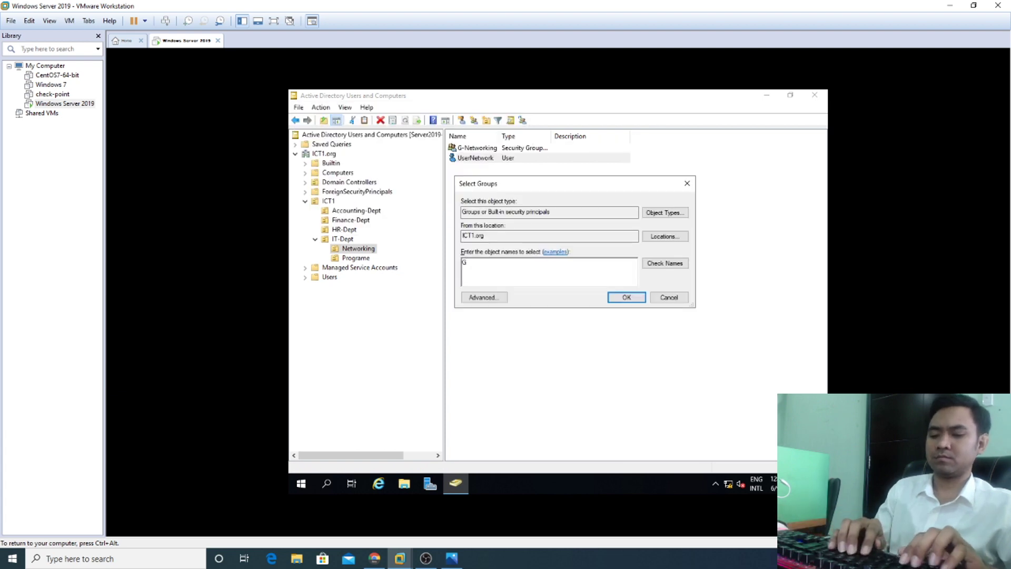
key(BackSpace)
key(BackSpace)
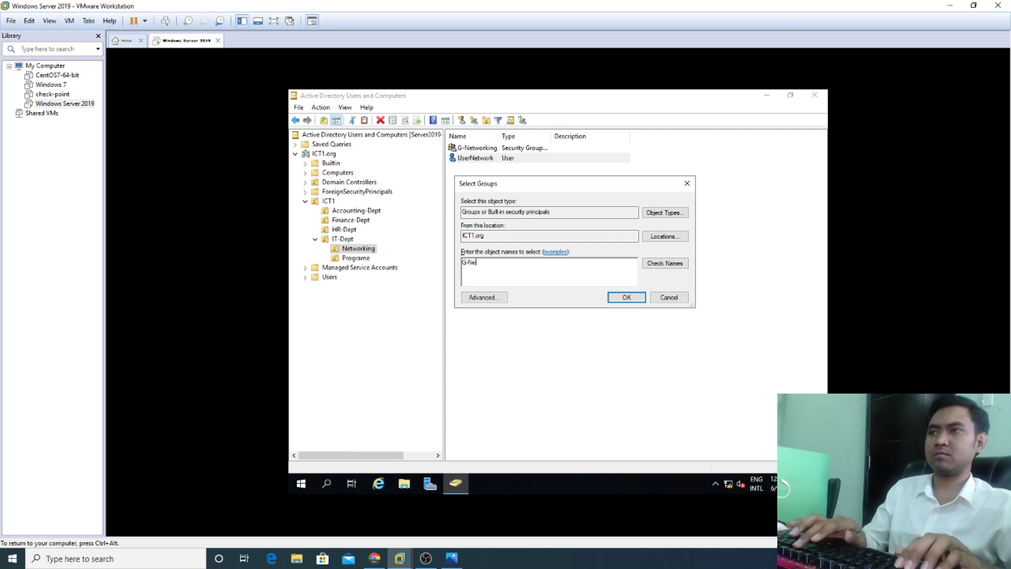
key(BackSpace)
key(BackSpace)
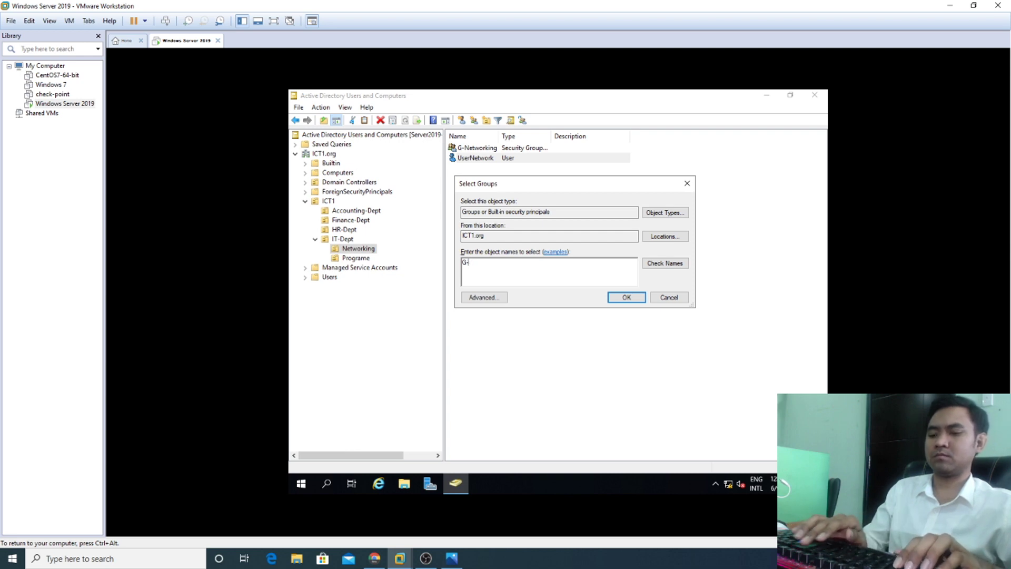
text(N)
key(BackSpace)
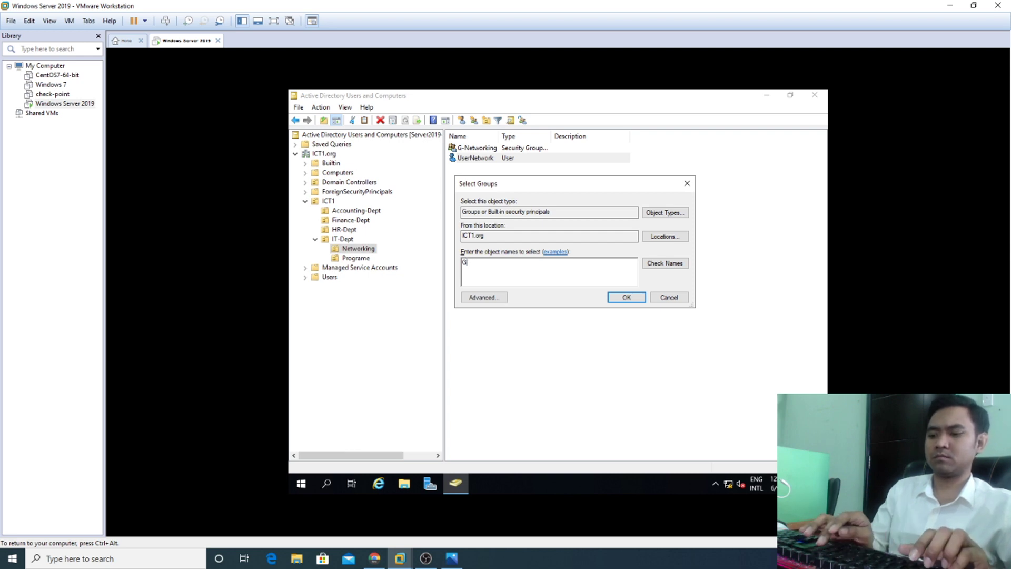
text(-)
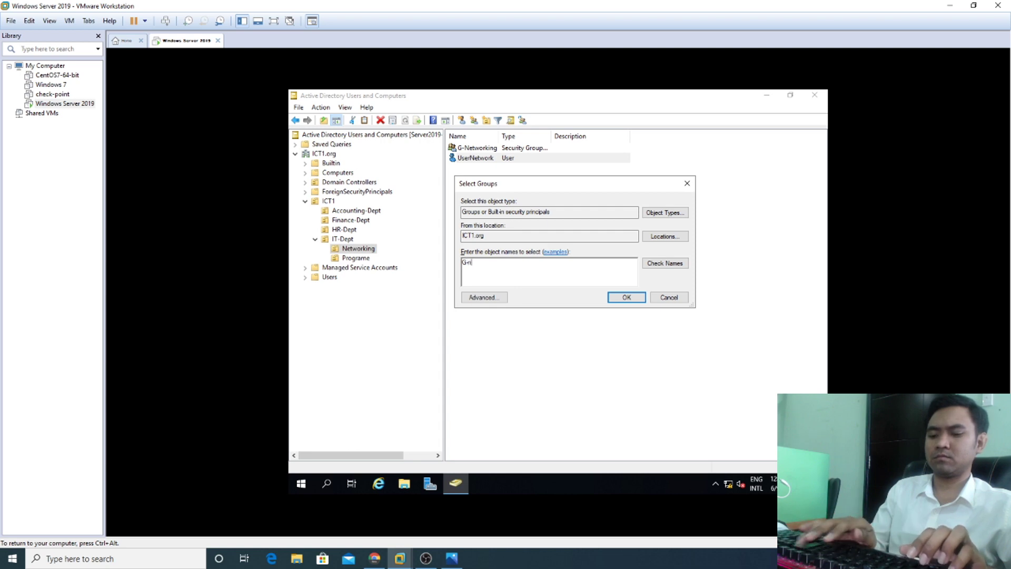
text(New)
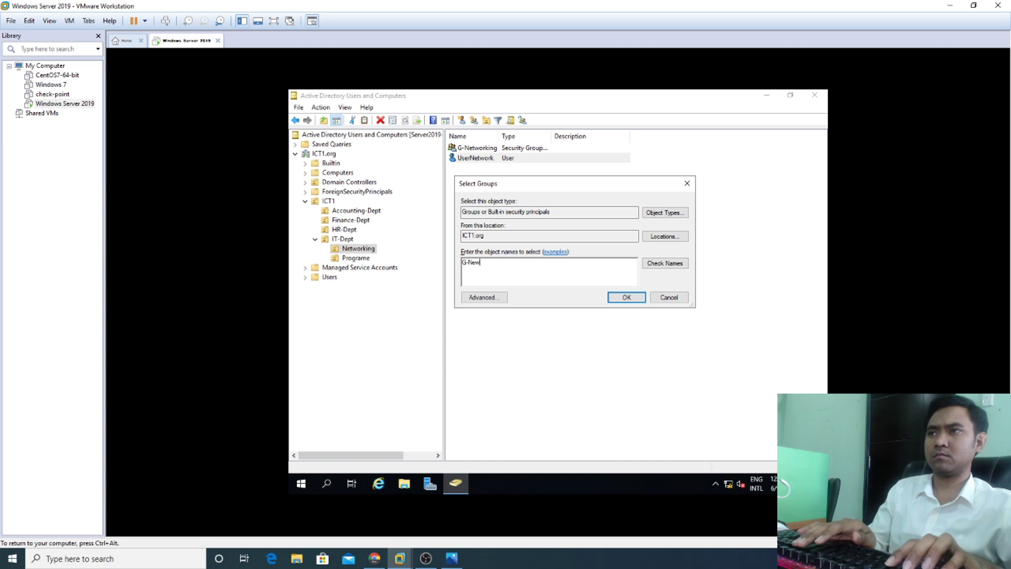
key(BackSpace)
text(t)
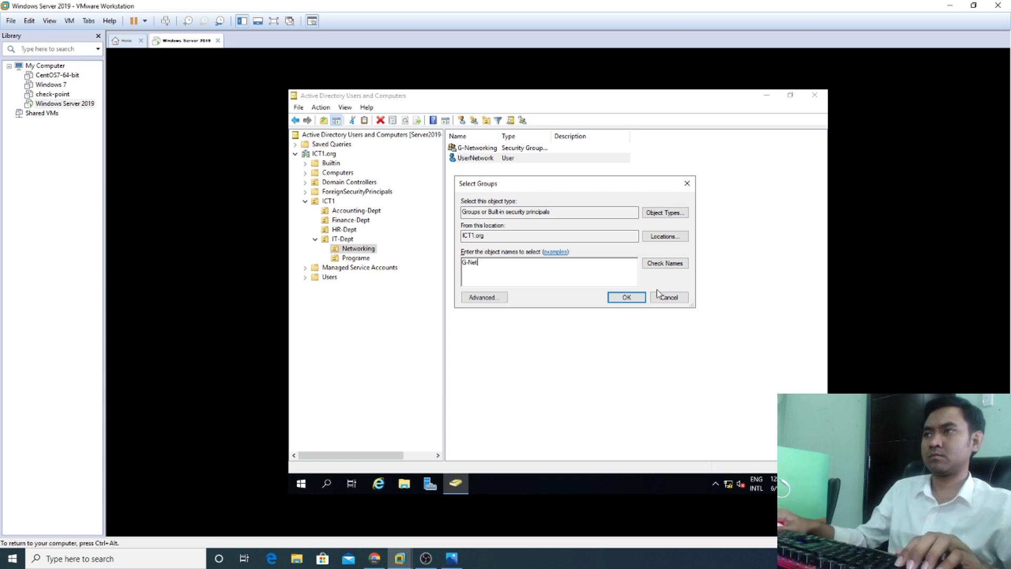
click(661, 263)
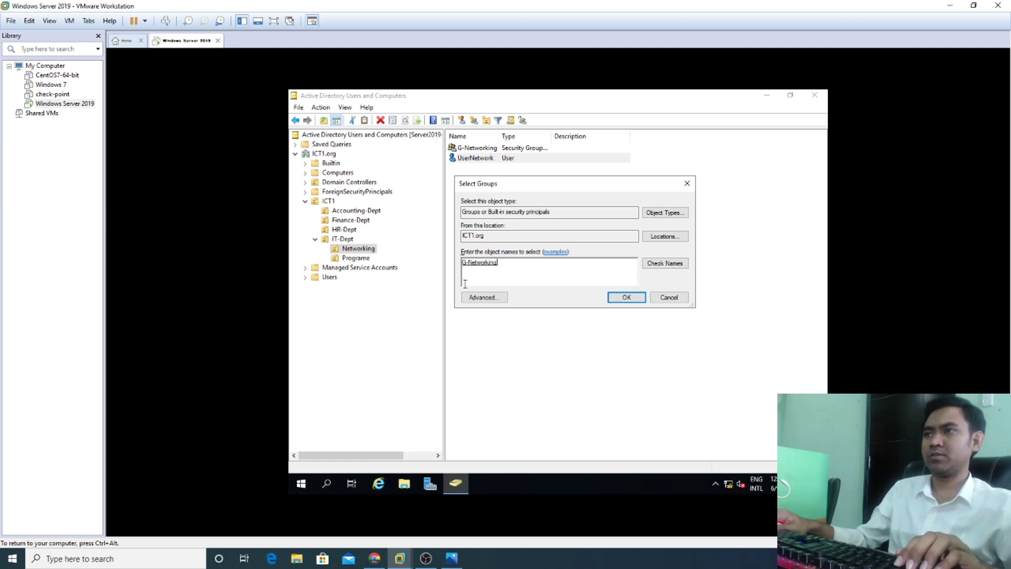
click(614, 296)
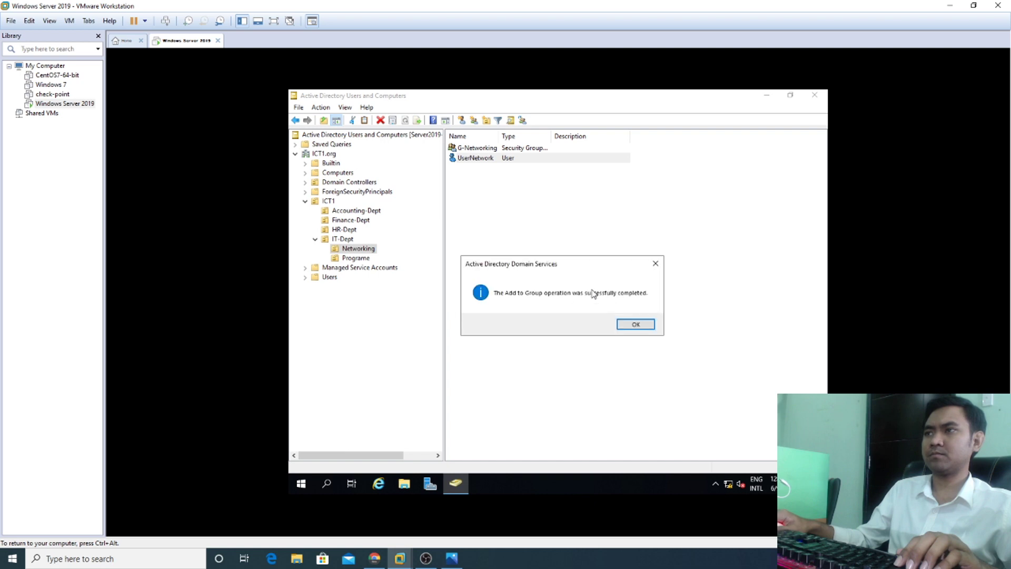
click(633, 322)
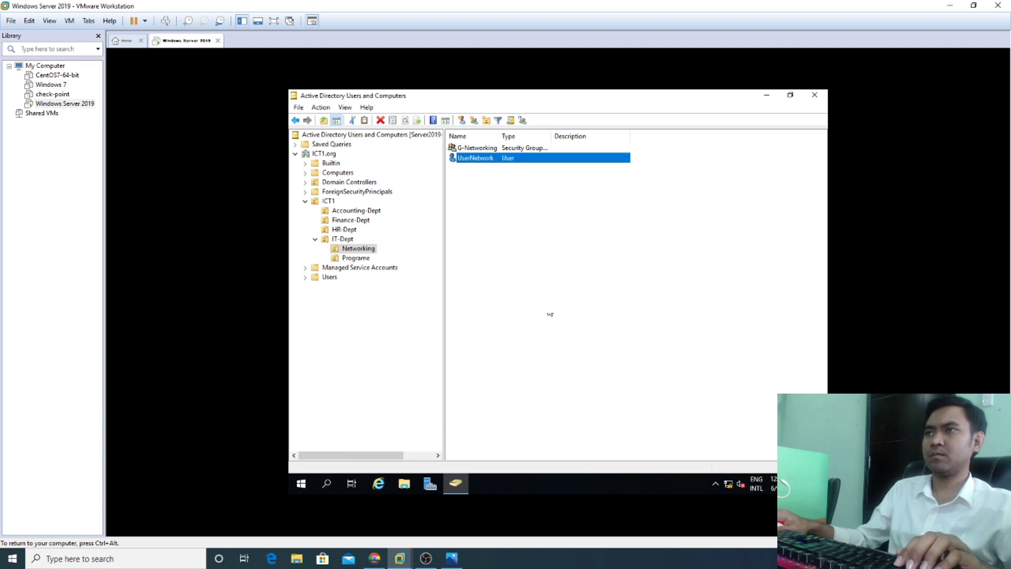
Step: Add UserProgram in the Programe OU to the G-Programe group
click(356, 258)
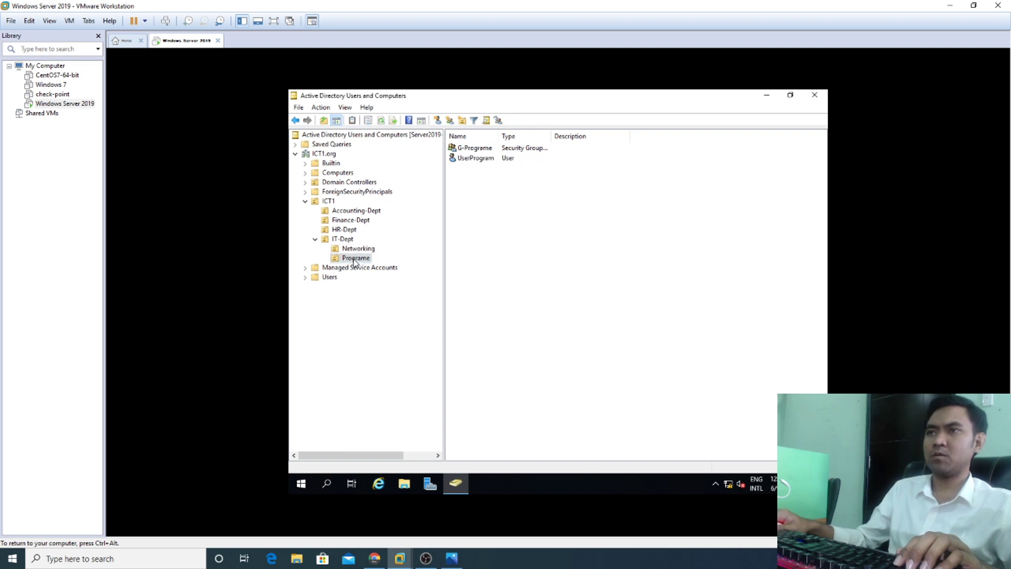
click(478, 159)
right_click(479, 159)
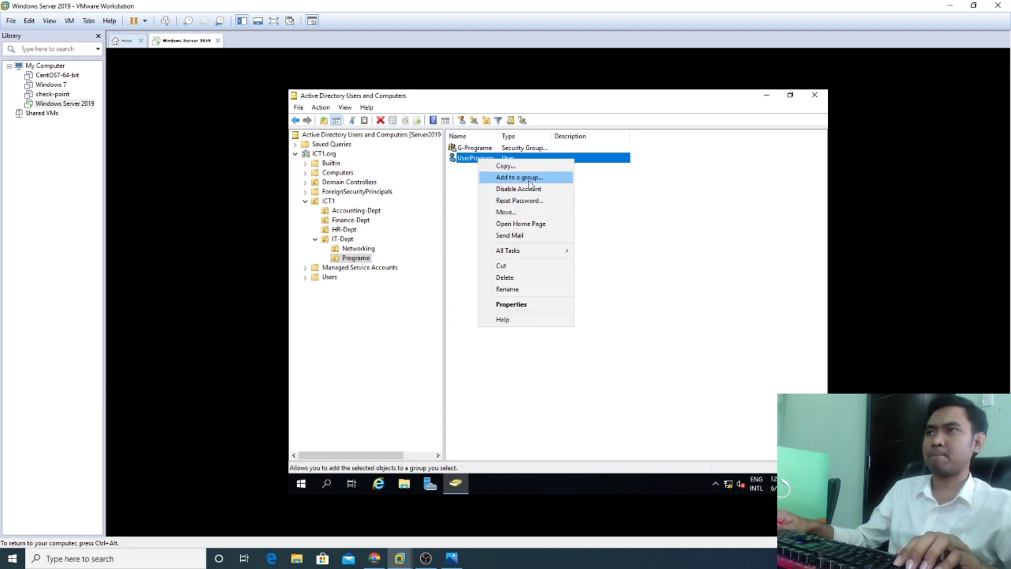
click(530, 184)
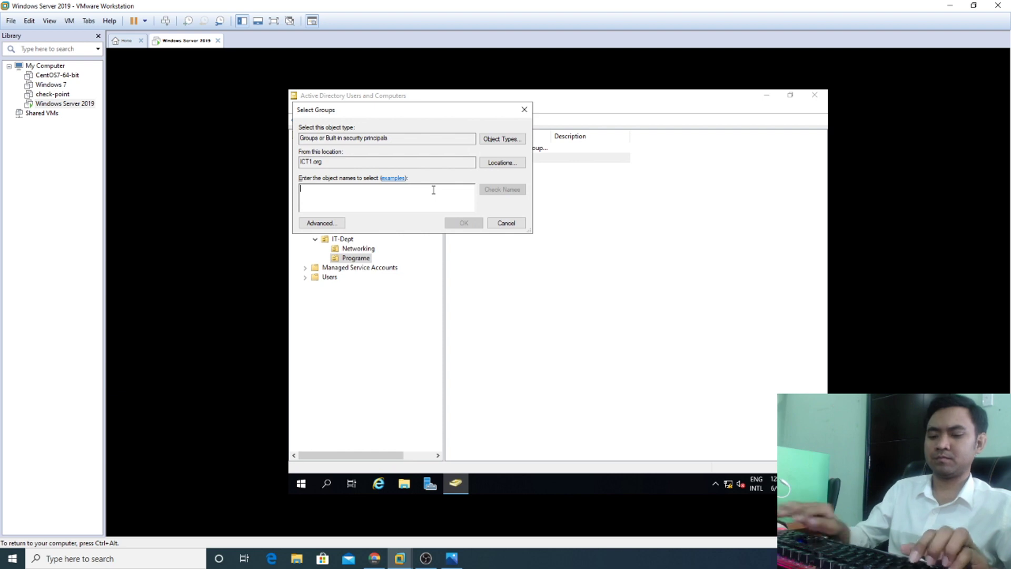
text(G-Pro)
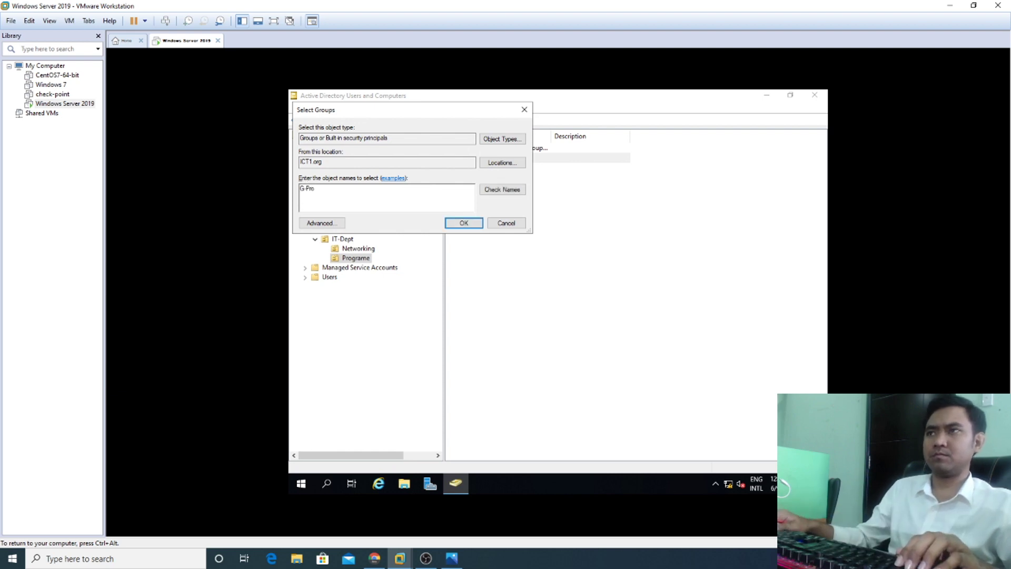
click(487, 190)
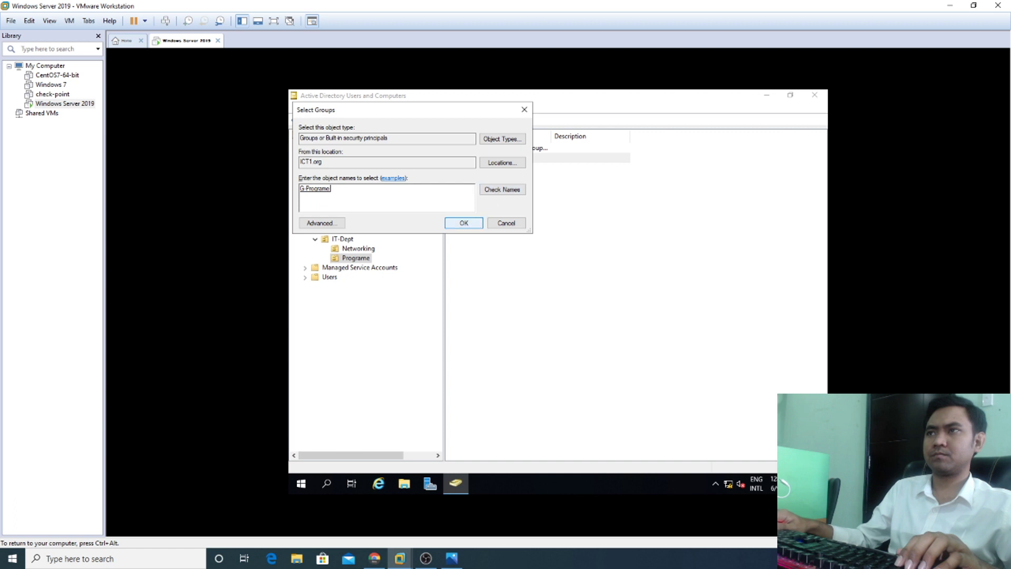
drag(450, 112, 598, 174)
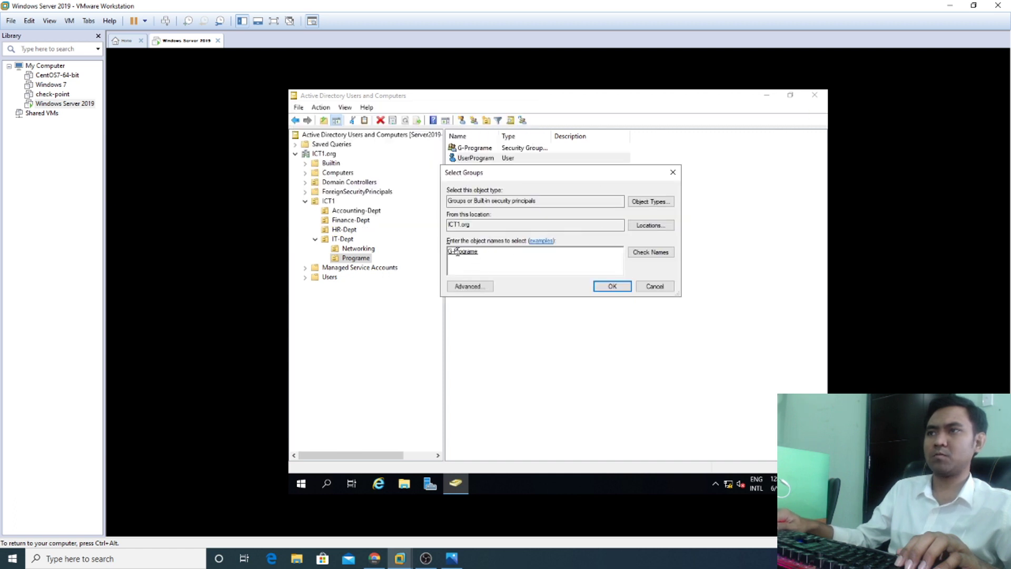
click(612, 286)
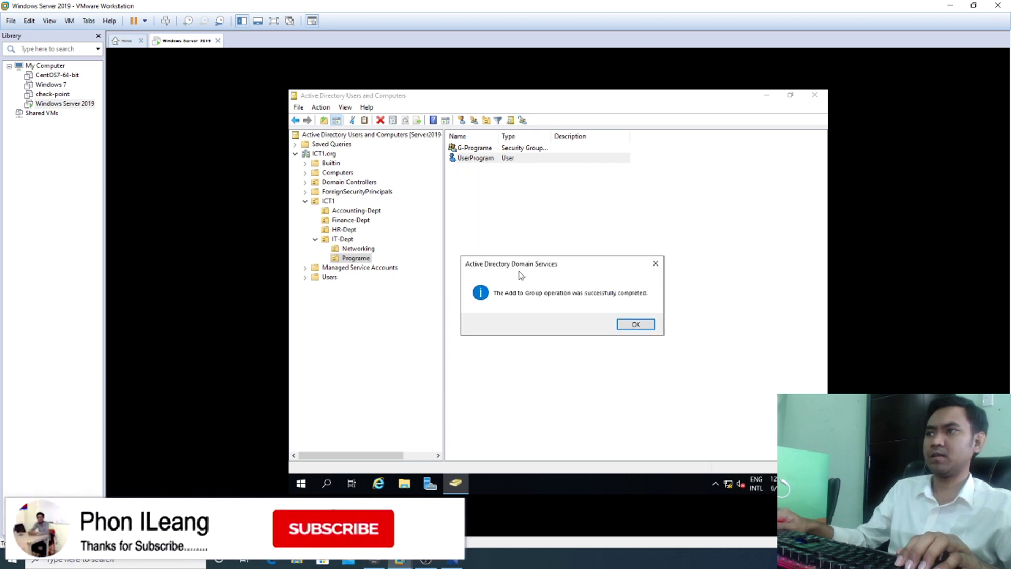
click(635, 322)
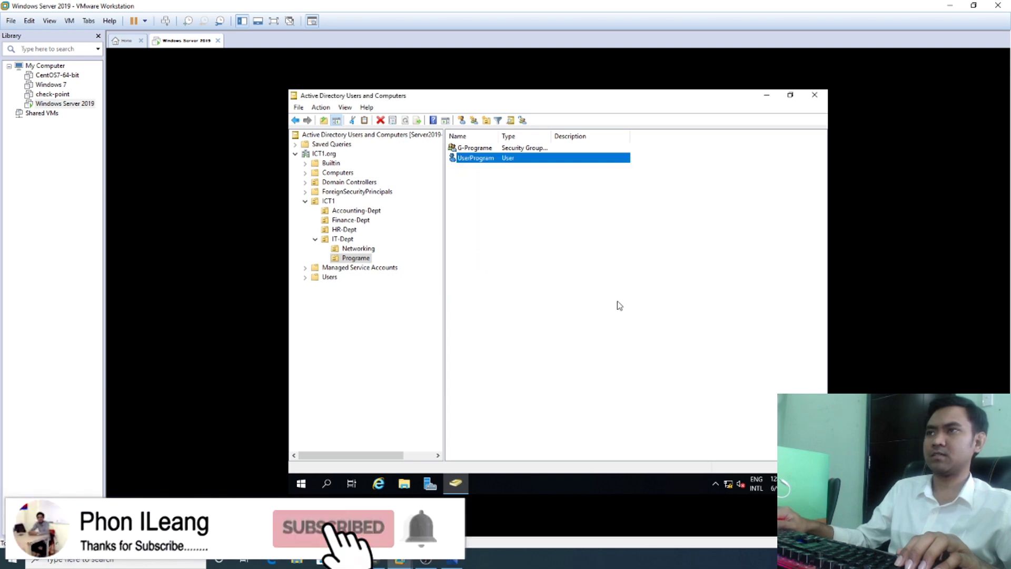
Step: Review Networking, Programe, IT-Dept and HR-Dept contents against the Capture.jpg structure diagram
click(316, 240)
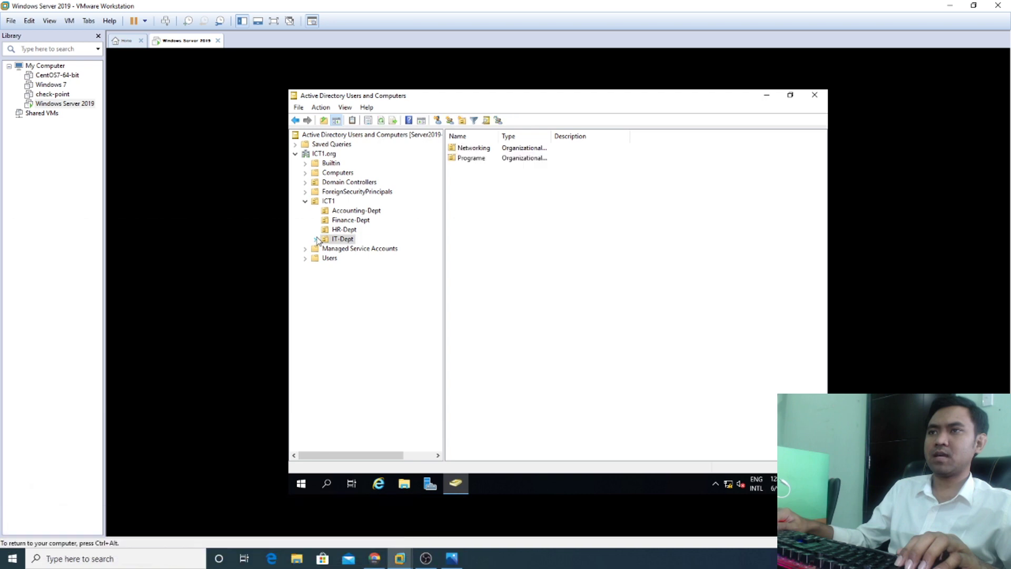
click(316, 239)
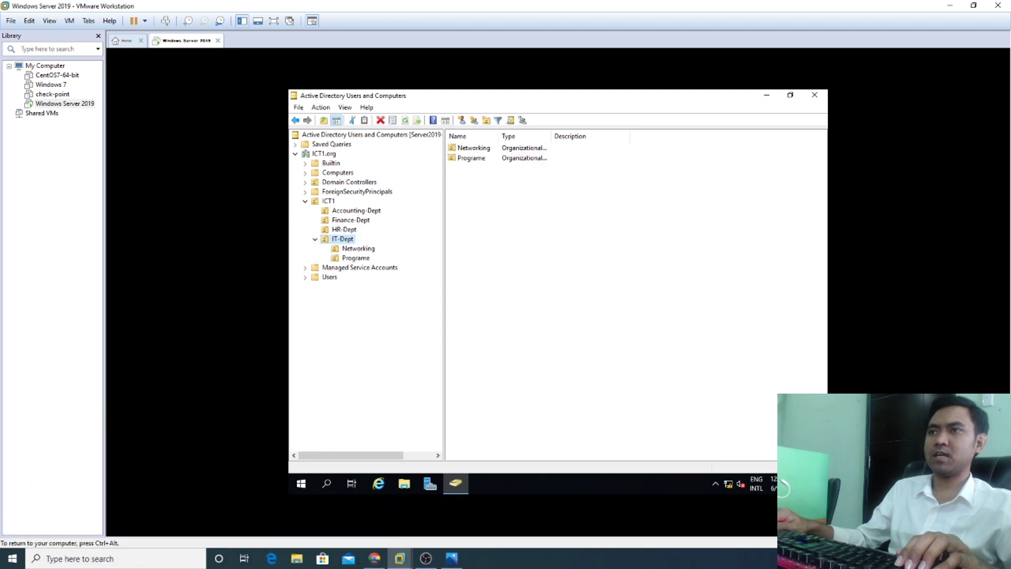
click(372, 248)
click(362, 259)
click(362, 249)
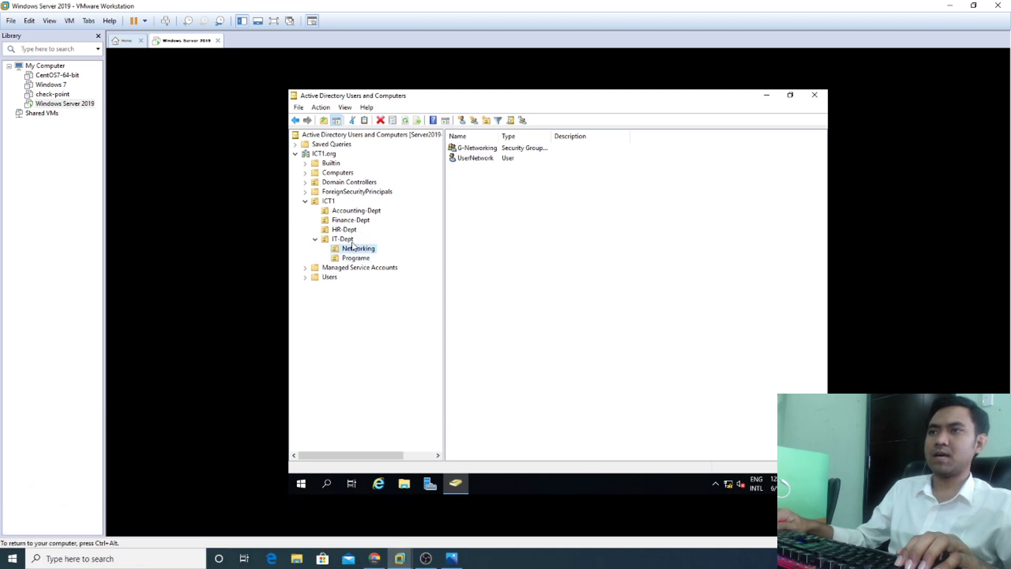
click(345, 239)
click(344, 229)
click(452, 559)
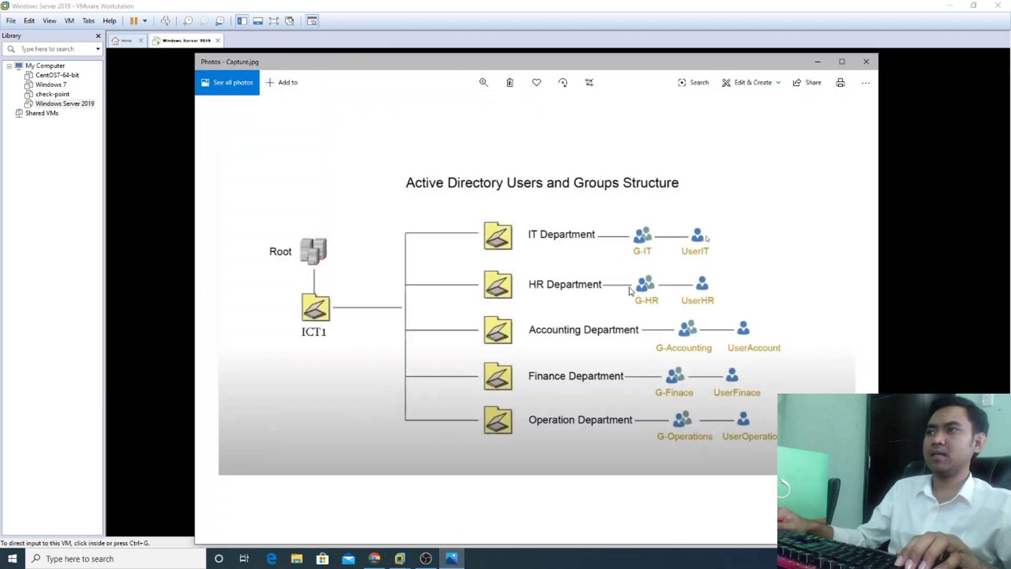
click(818, 62)
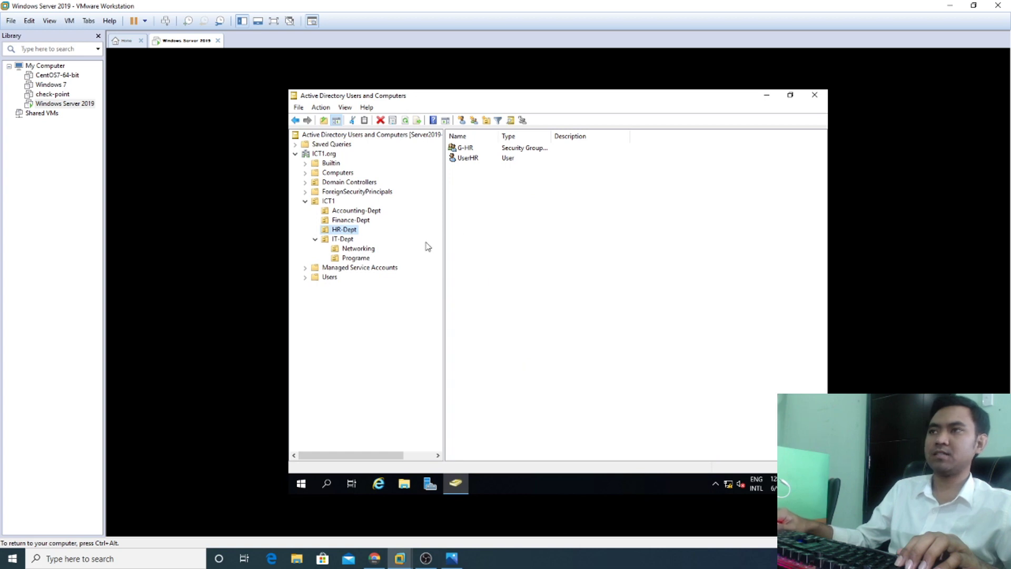
Step: Minimize Active Directory Users and Computers, then refresh the Windows Server desktop several times
click(764, 96)
right_click(398, 246)
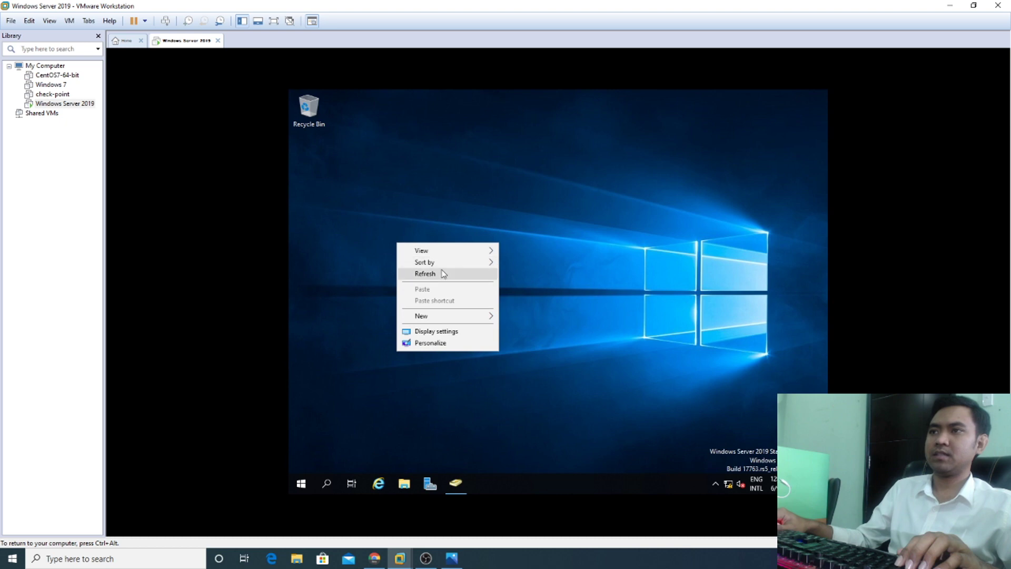
click(445, 273)
right_click(427, 215)
click(476, 251)
right_click(465, 233)
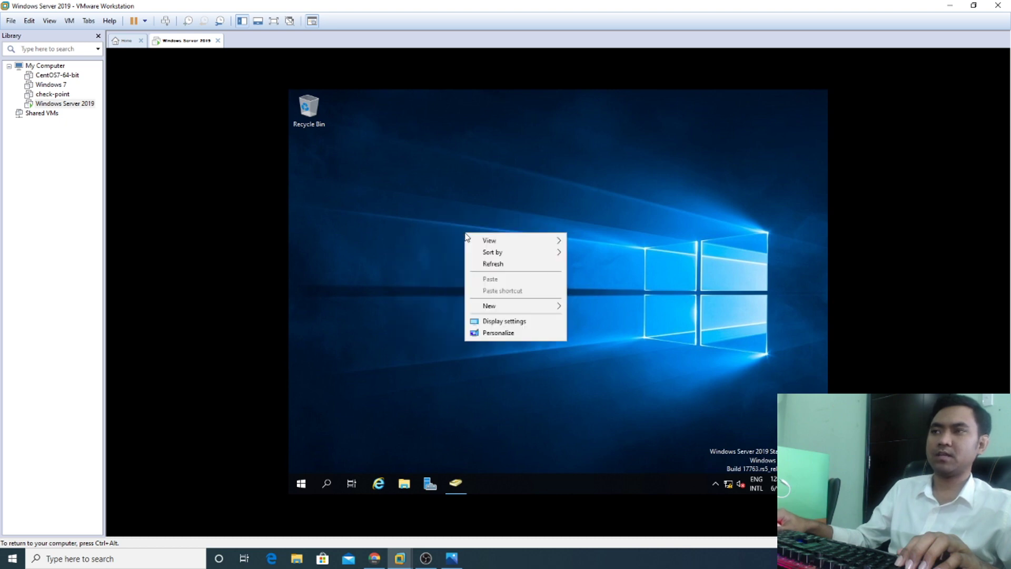